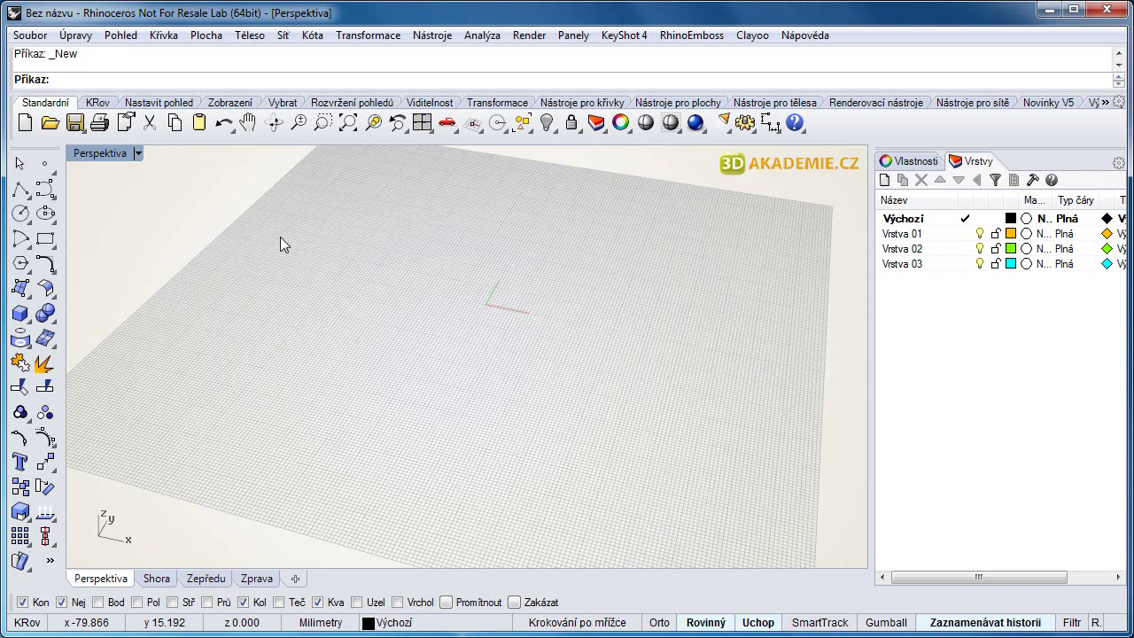
Step: Open the template choices for a new model and compare the notes of the Malé objekty and Velké objekty templates
left_click(30, 35)
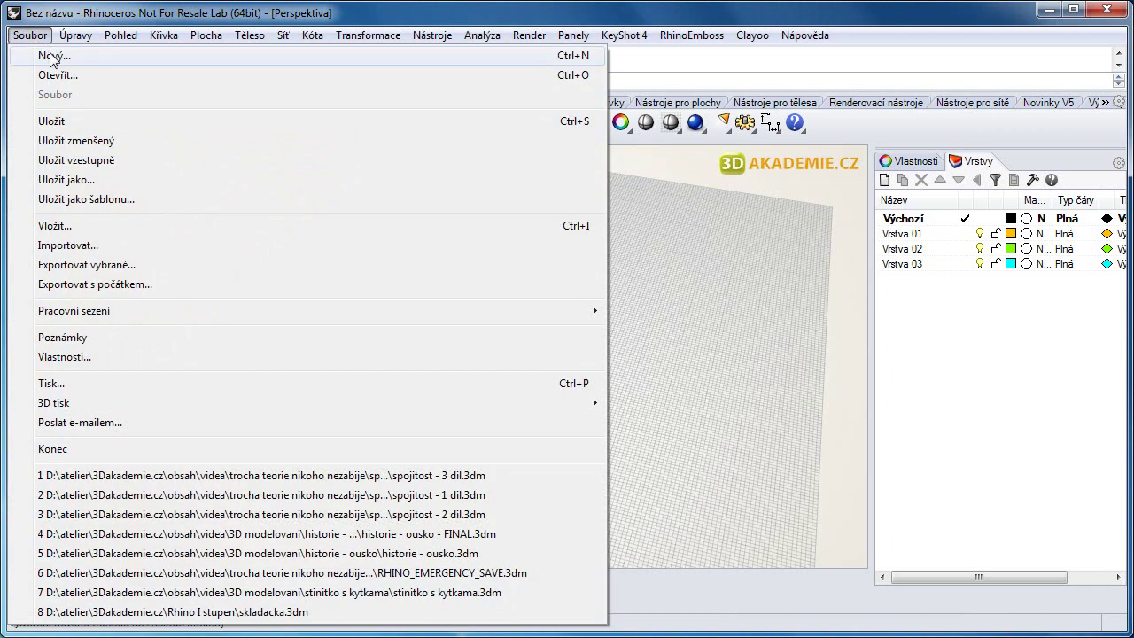
left_click(53, 56)
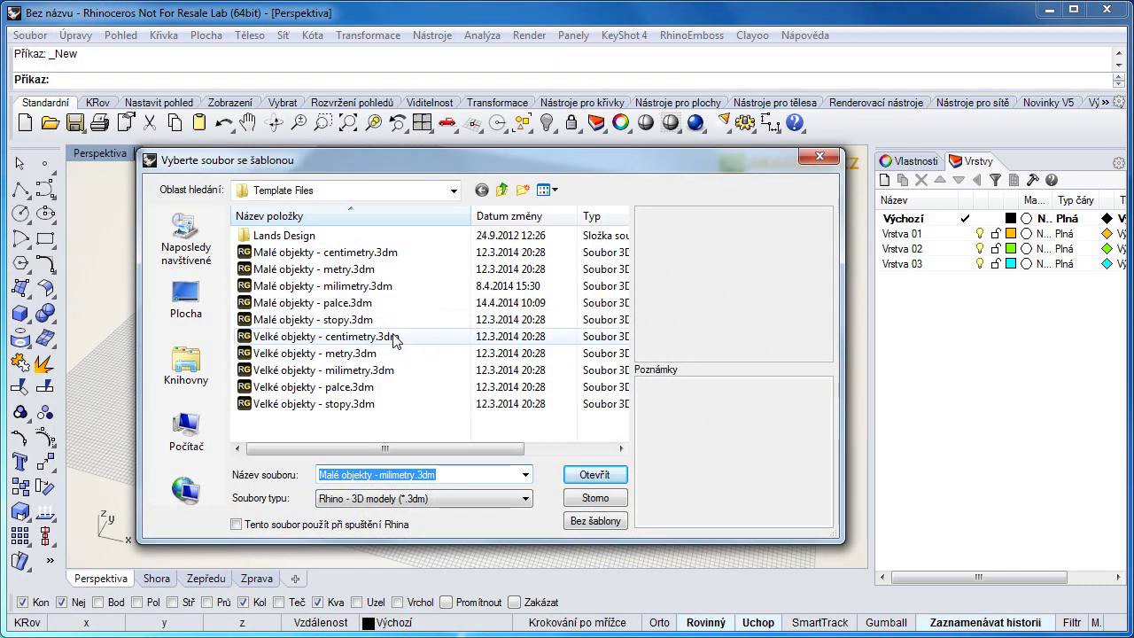
left_click(324, 255)
left_click(327, 336)
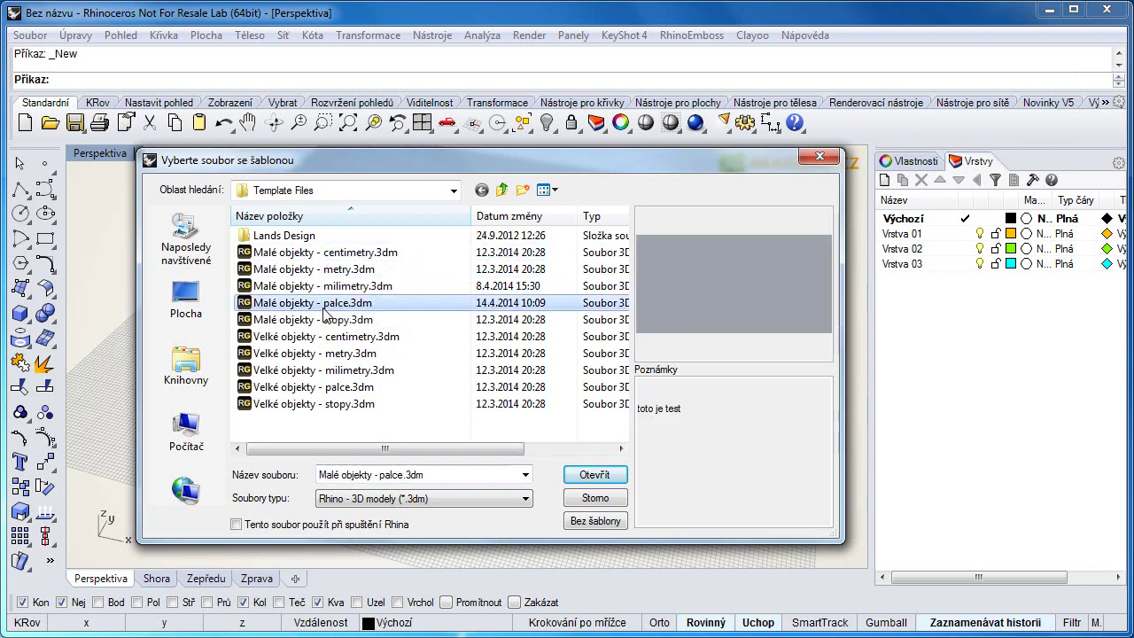
left_click(322, 354)
left_click(316, 370)
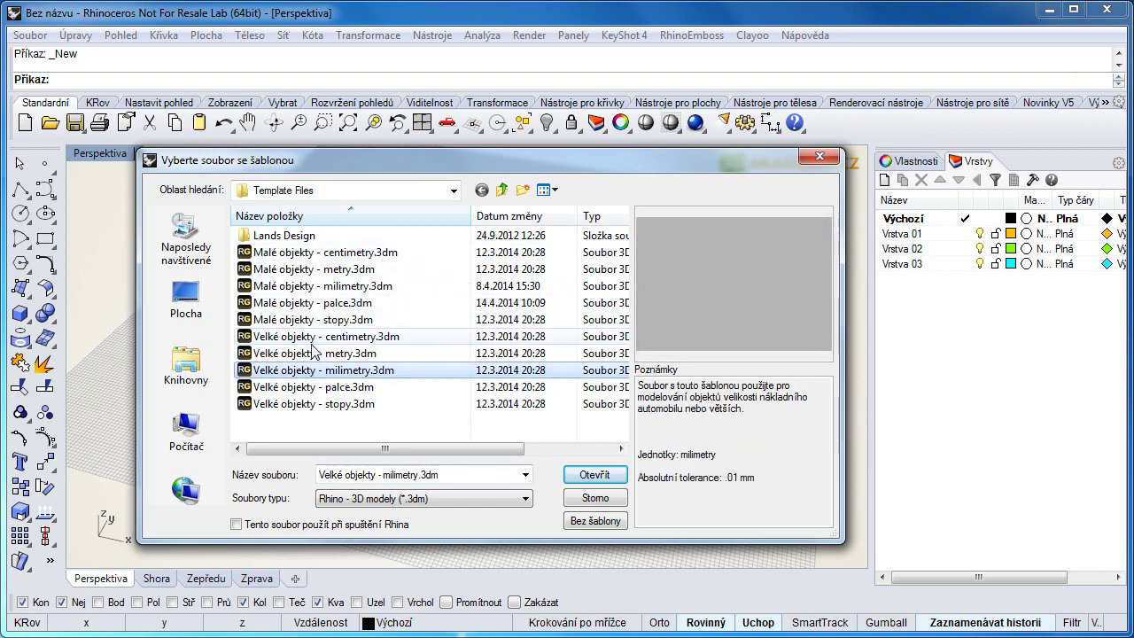
Step: Read the notes of the Velké objekty - centimetry template, including units and tolerance, and leave the template selection without creating a model
left_click(313, 338)
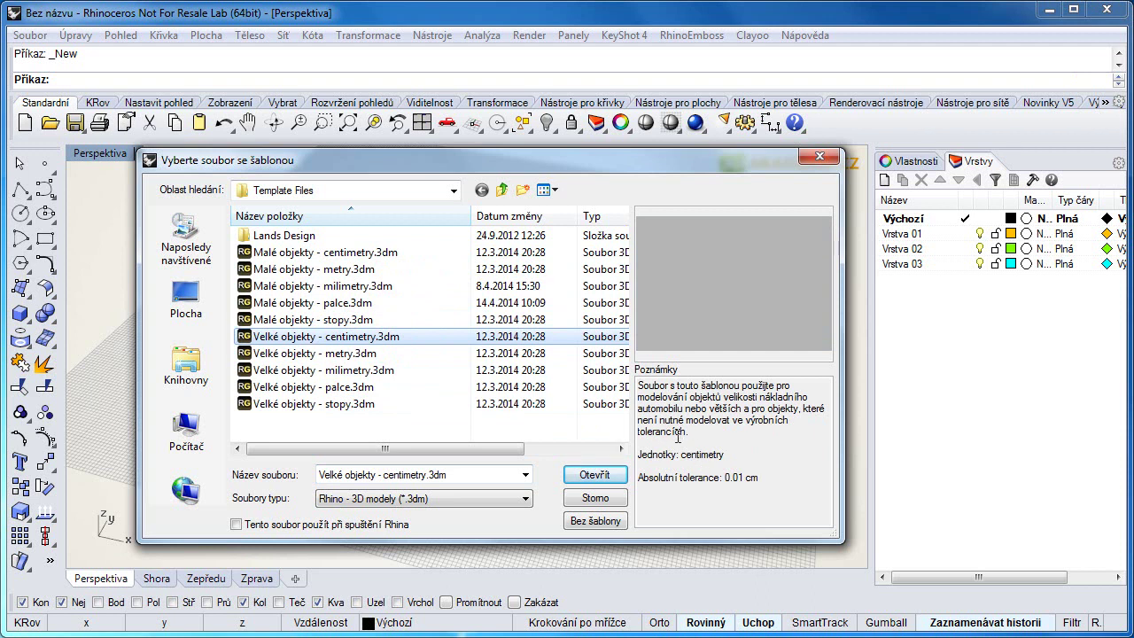
left_click_drag(694, 432, 646, 376)
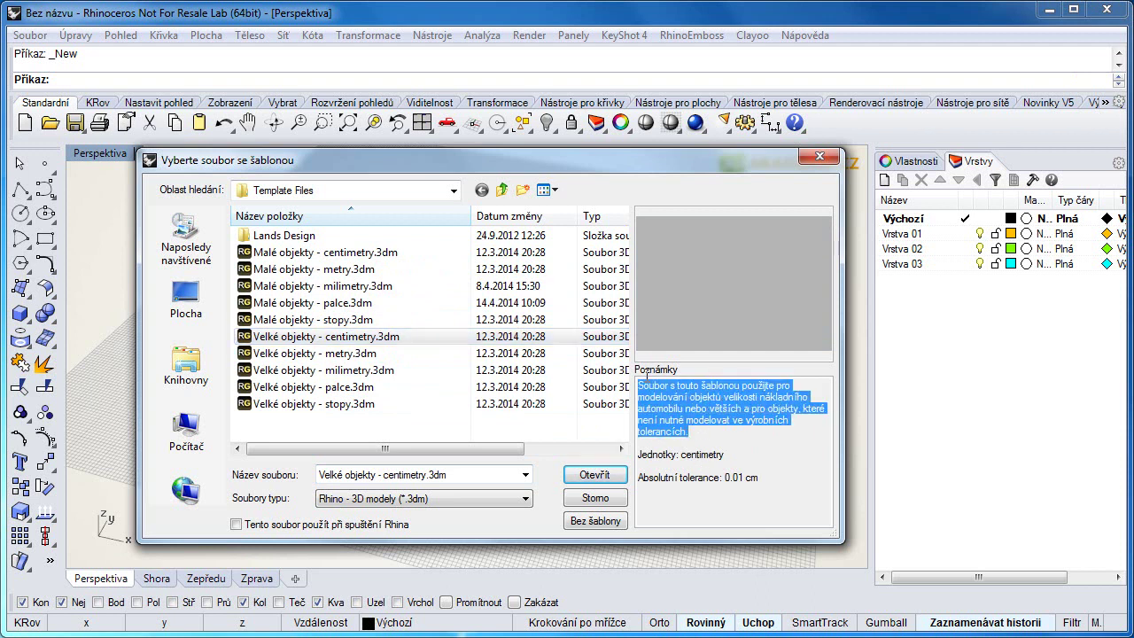
left_click(687, 399)
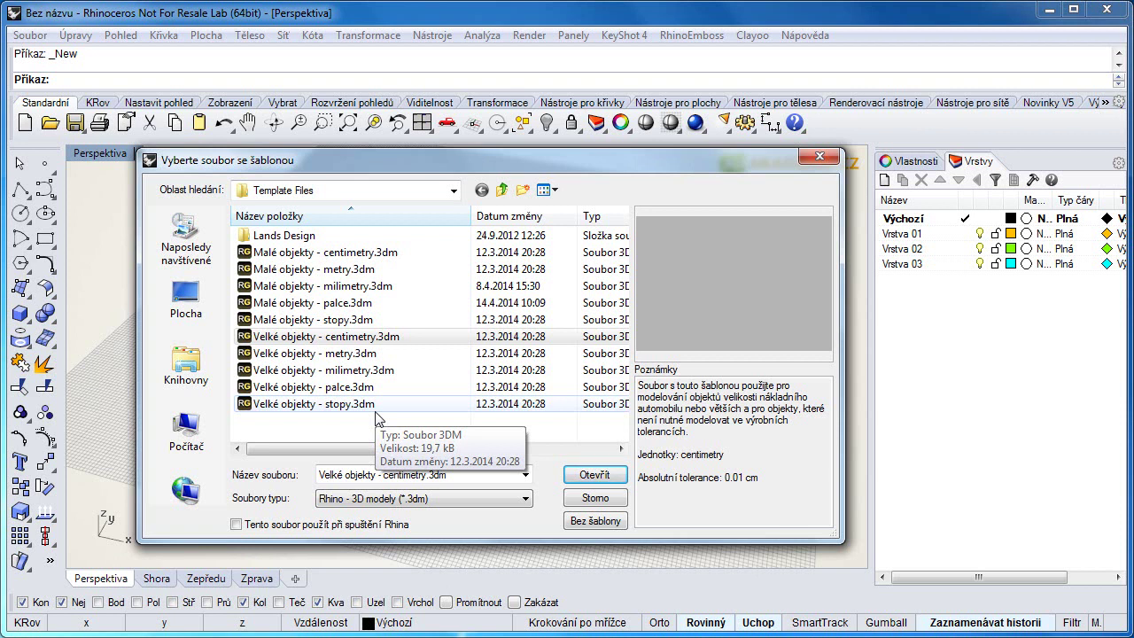
left_click(586, 499)
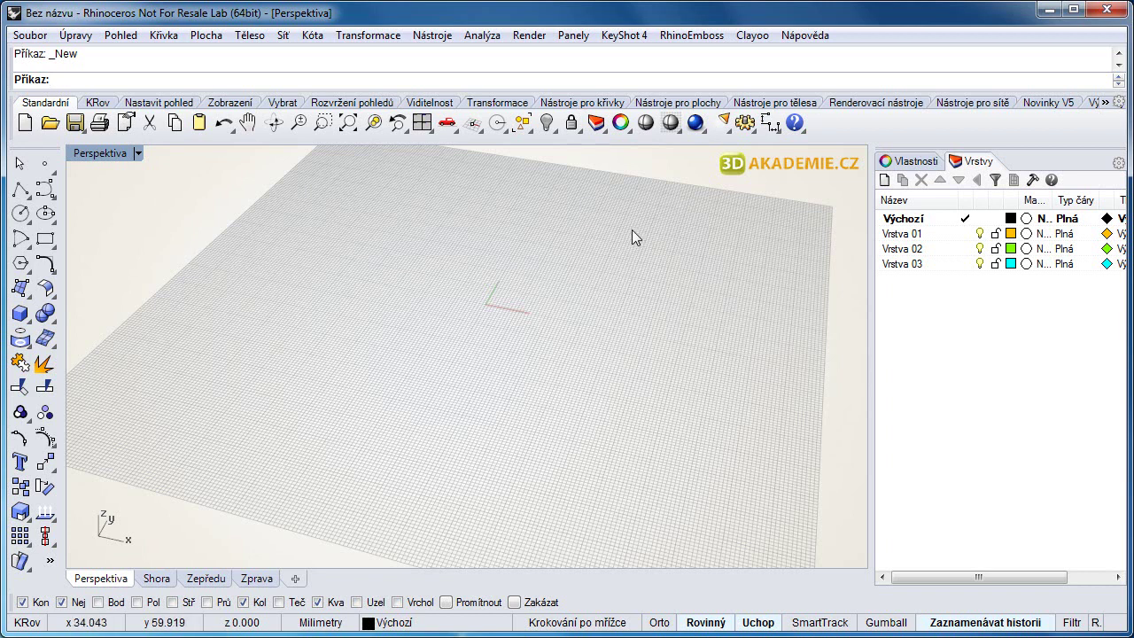
Step: Open the Rhino options, collapse the category tree to its two main groups, view the document summary and cancel
left_click(744, 122)
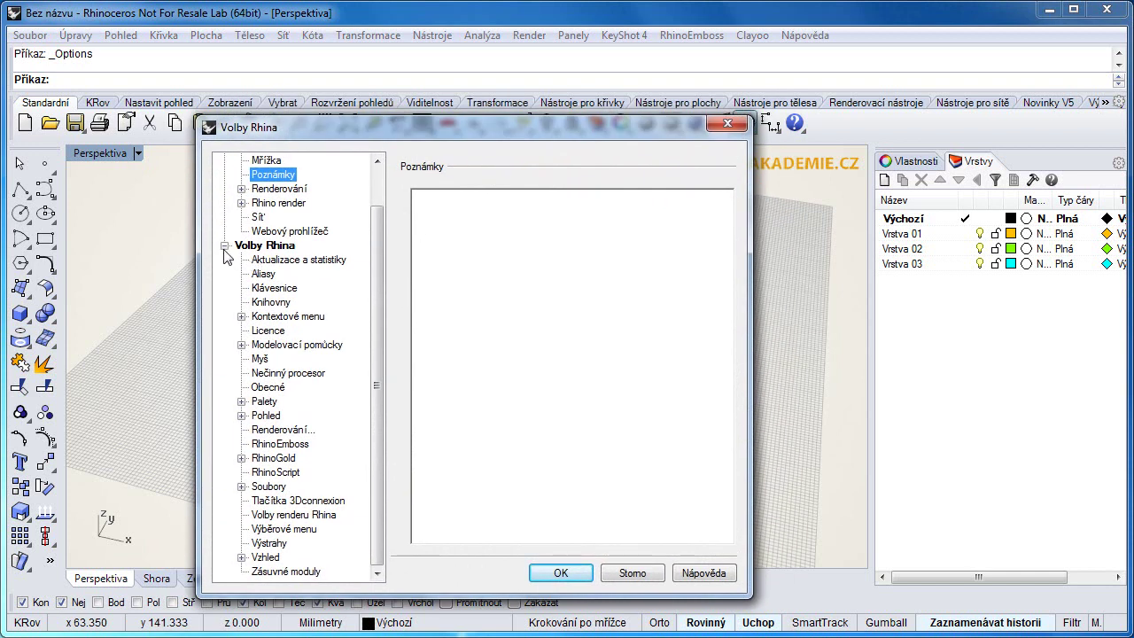
left_click(225, 246)
left_click(224, 161)
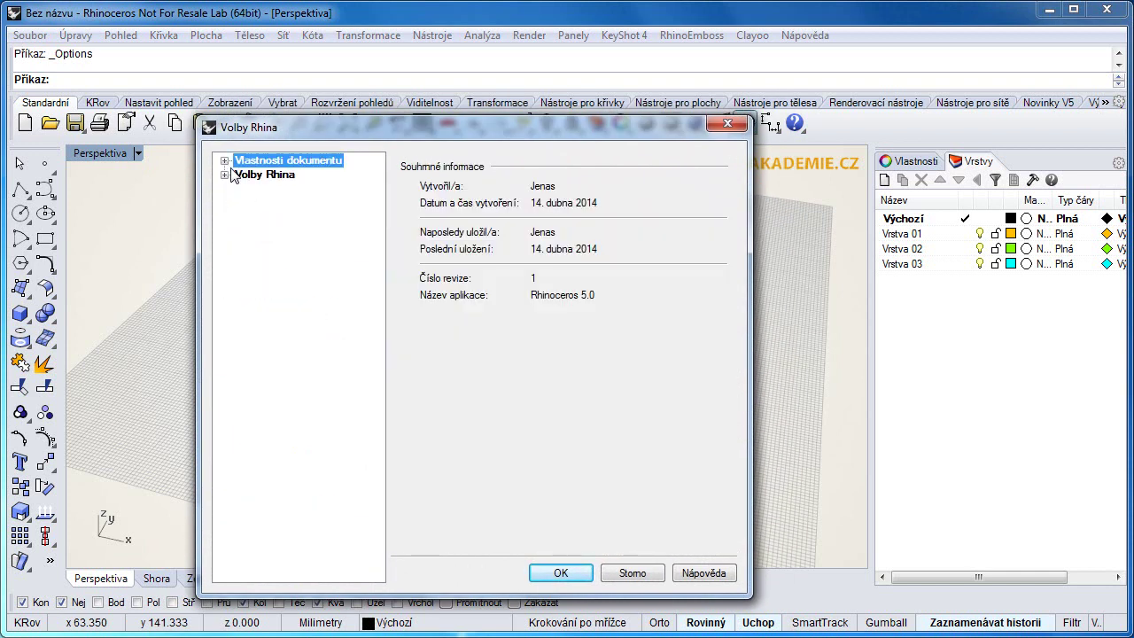
left_click_drag(263, 132, 283, 137)
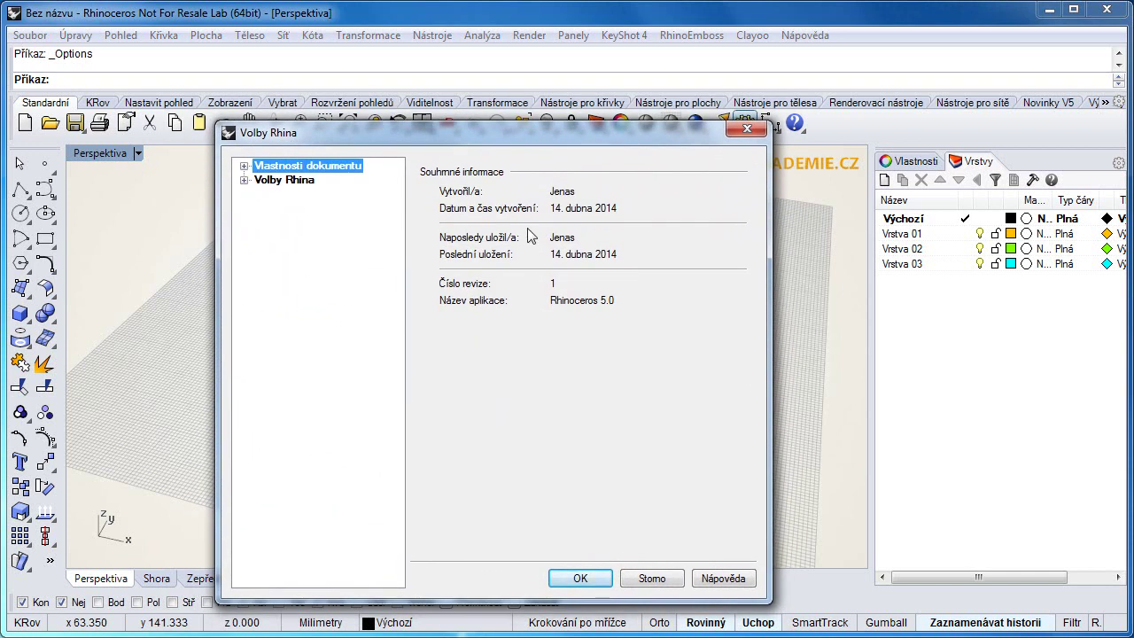
left_click(653, 579)
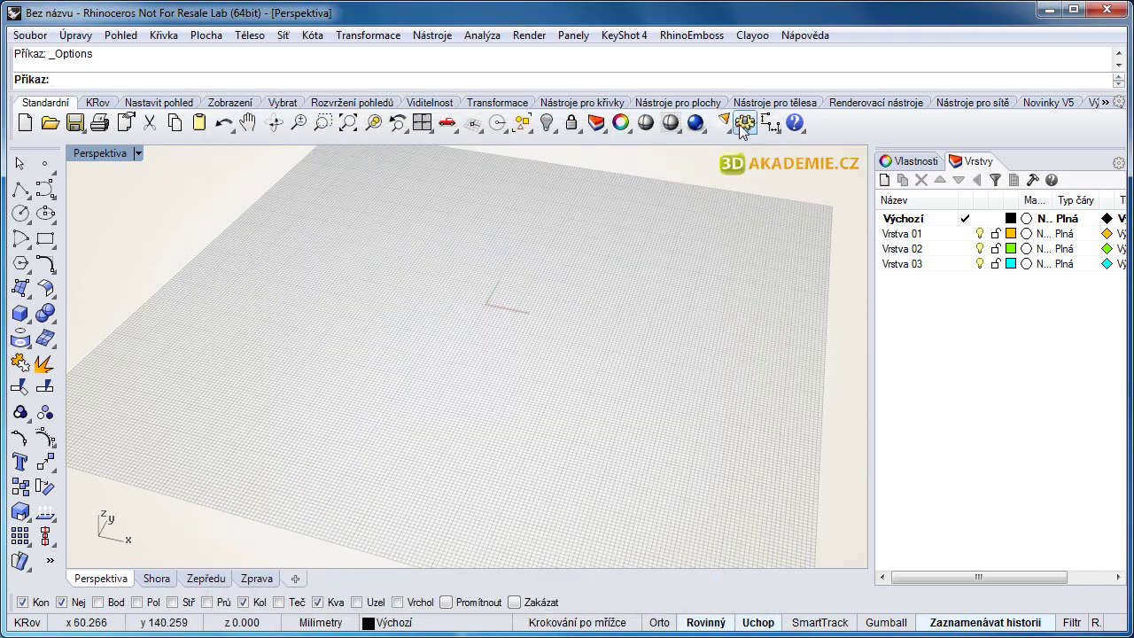
Step: Reopen the Rhino options and compare the two main groups, listing the categories under Vlastnosti dokumentu
left_click(432, 35)
left_click(484, 410)
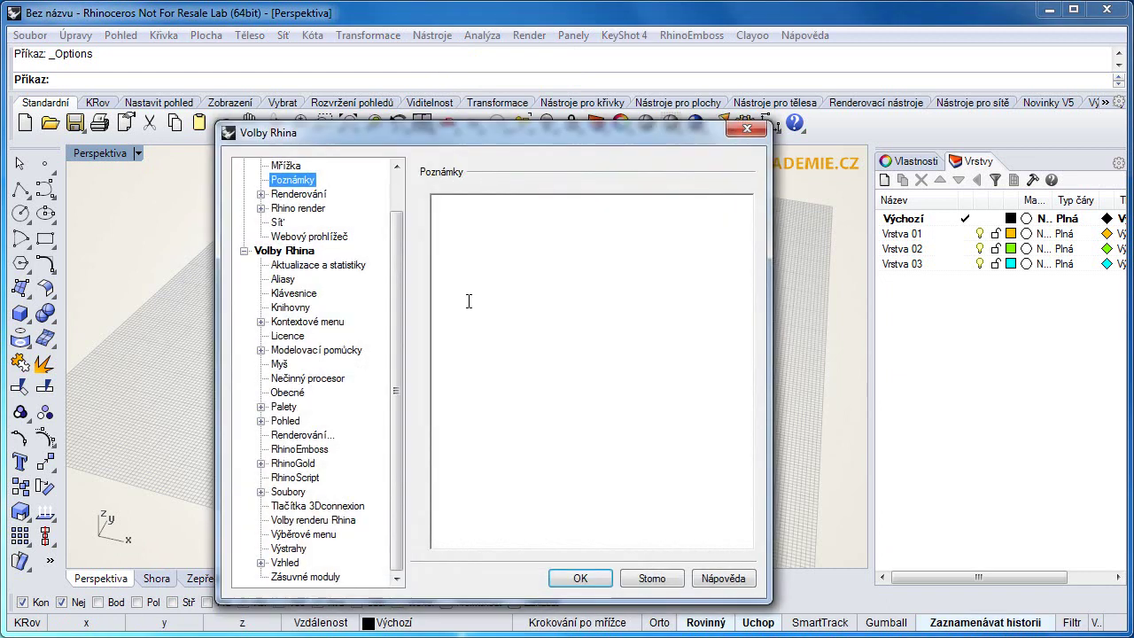
left_click(245, 166)
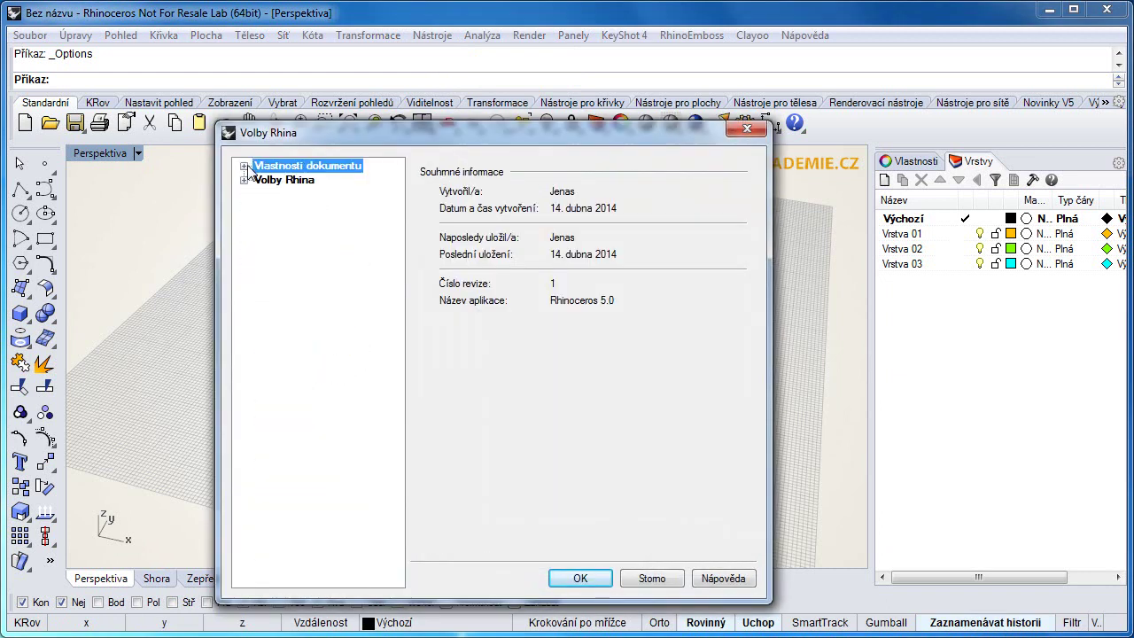
left_click(280, 180)
left_click(268, 167)
left_click(245, 165)
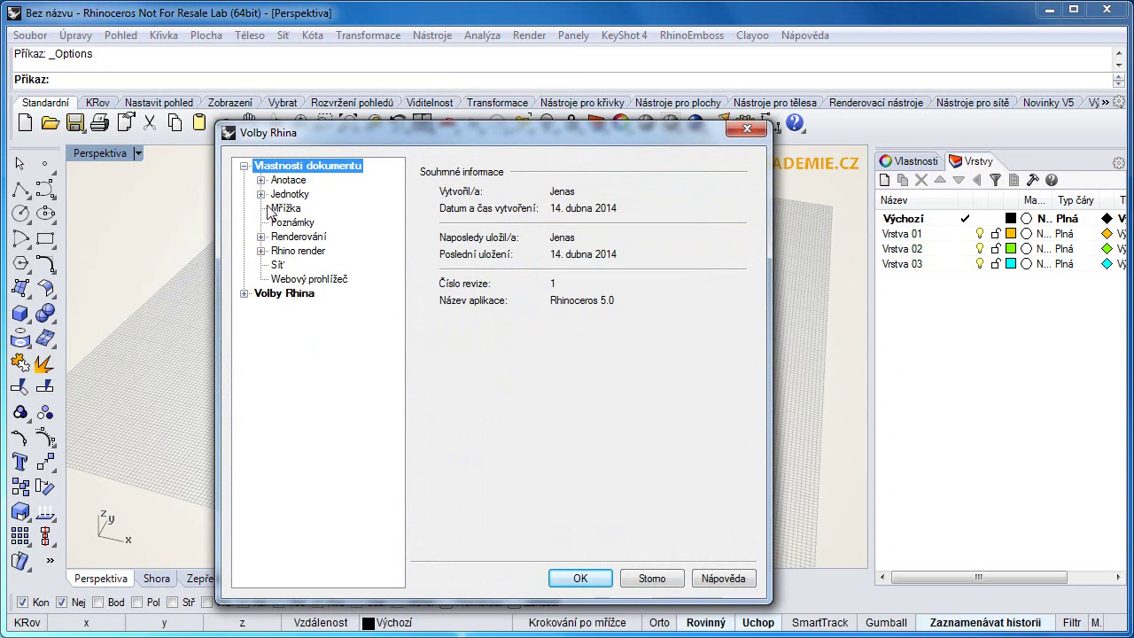
Step: Review the view settings and the list of categories in the Volby Rhina group, leaving the group collapsed
left_click(244, 166)
left_click(246, 181)
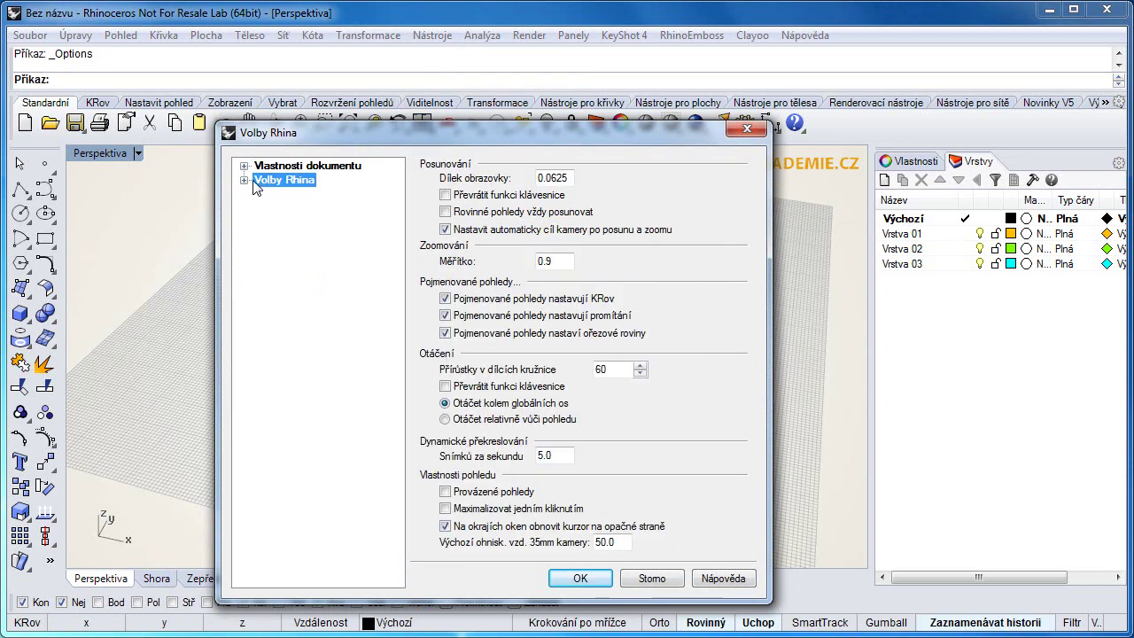
left_click(245, 181)
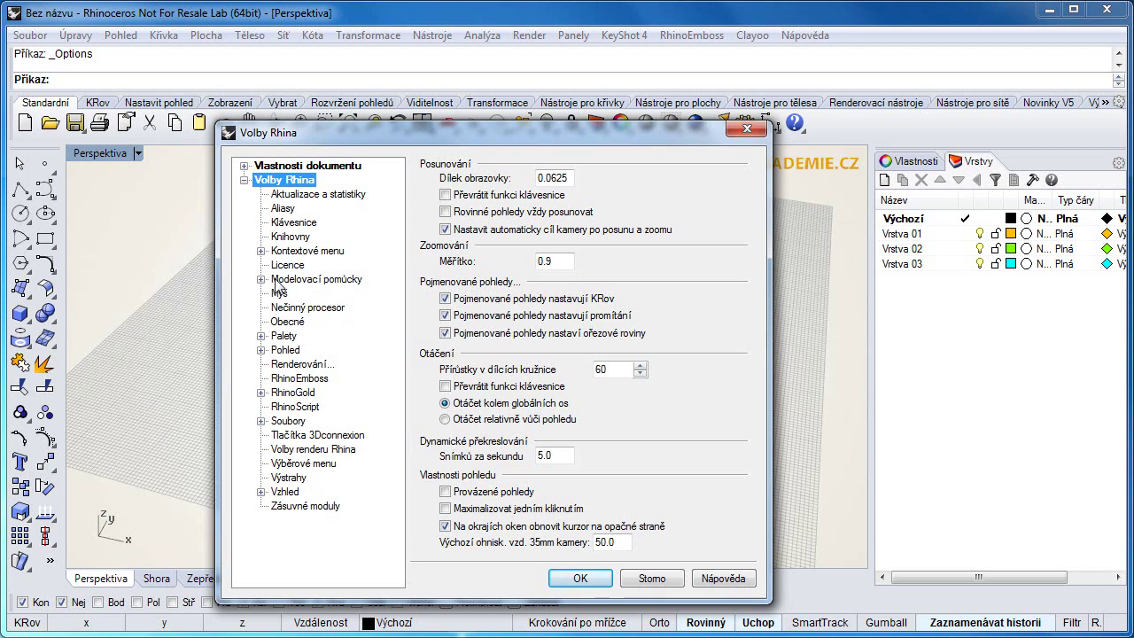
left_click(245, 180)
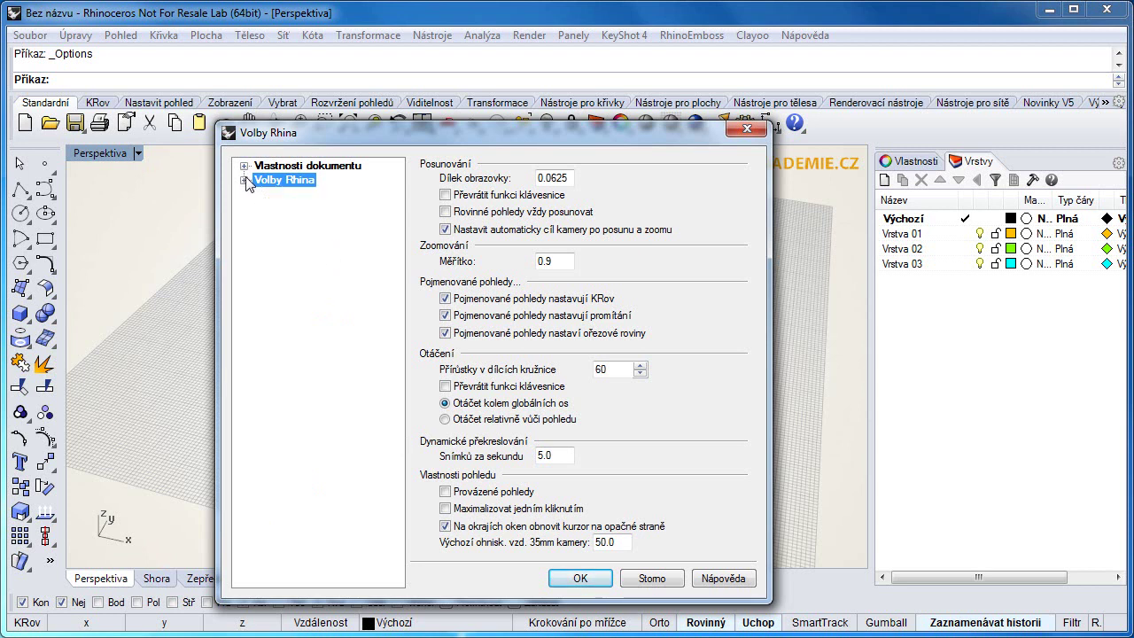
Step: Expand Vlastnosti dokumentu and examine the annotation scale settings in the Anotace category
left_click(269, 168)
left_click(245, 166)
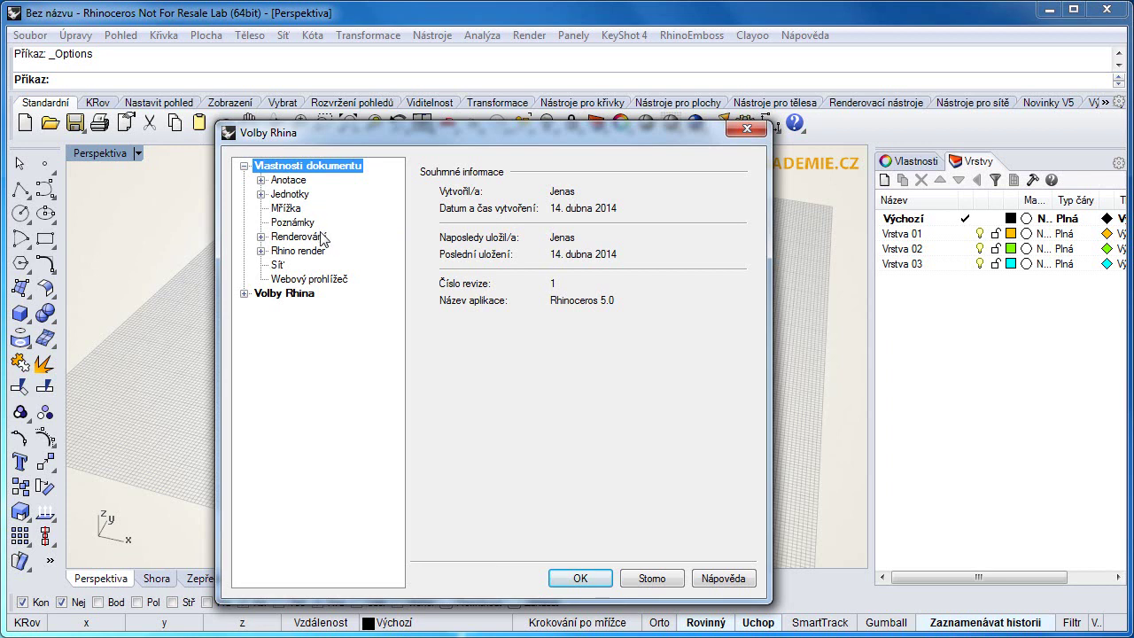
left_click(282, 185)
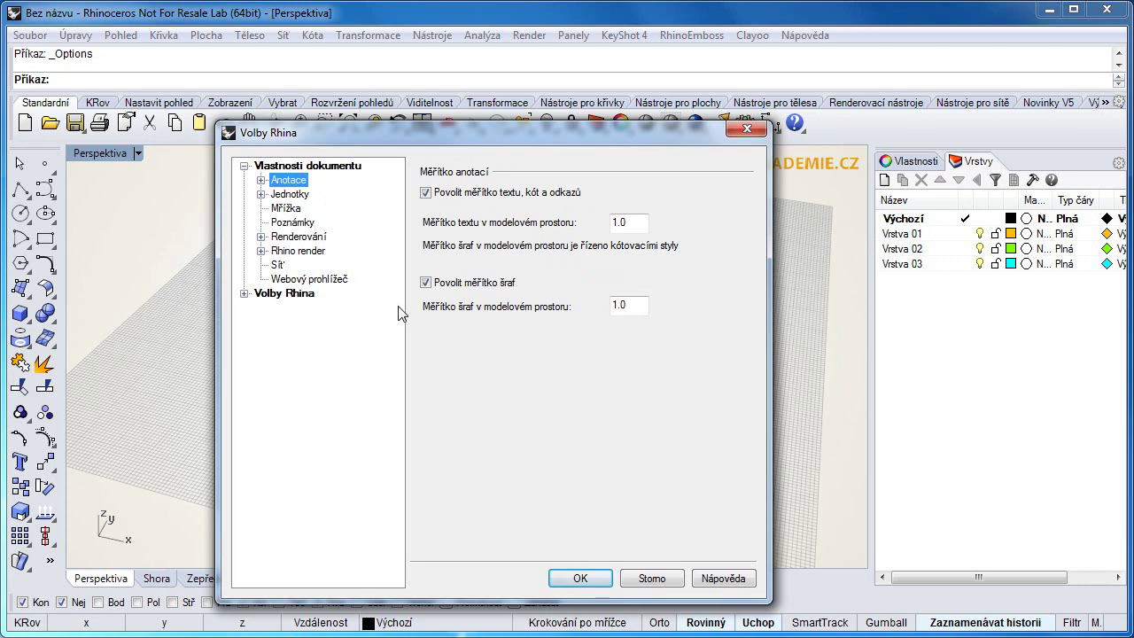
left_click_drag(458, 138, 473, 109)
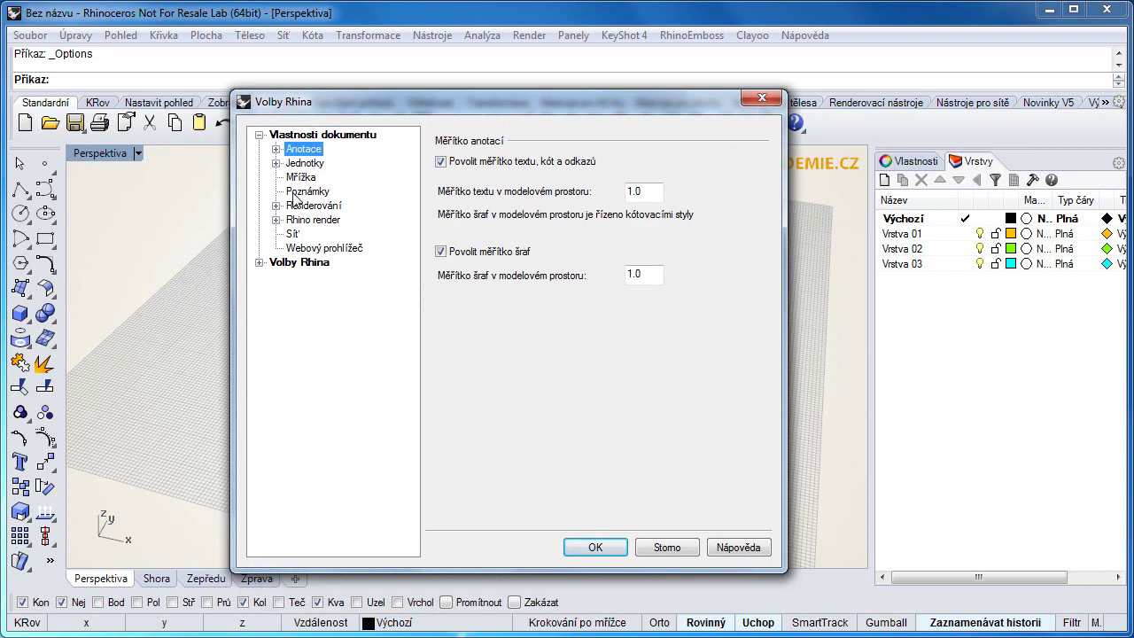
Step: Go through the dimension styles under Kóty and set Milimetry velký model as the current dimension style
left_click(277, 150)
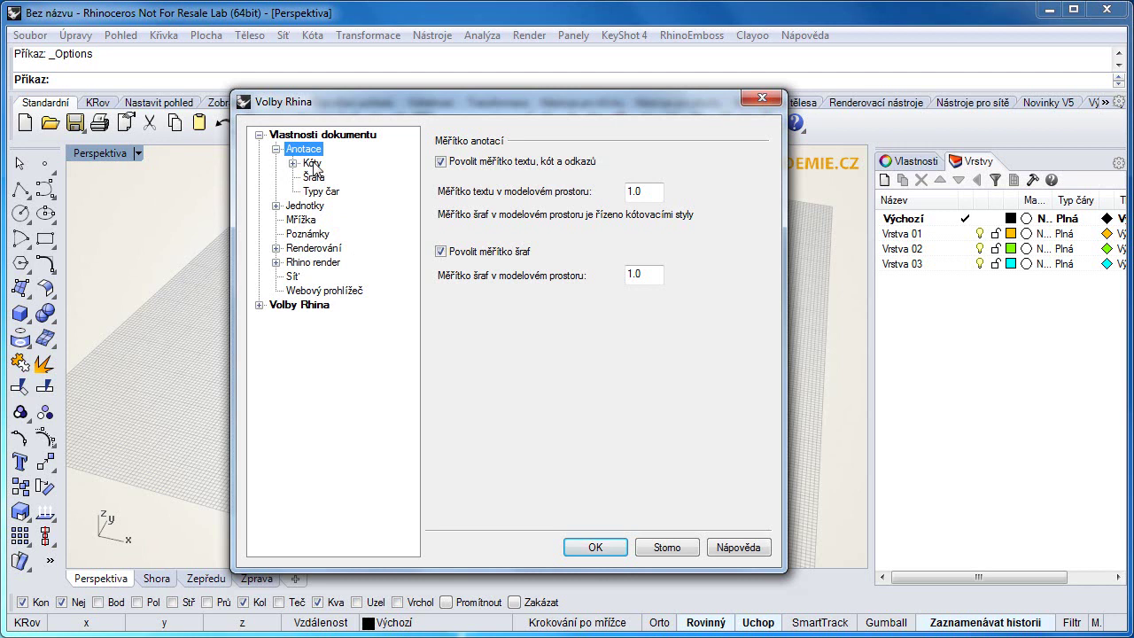
left_click(314, 169)
left_click(294, 164)
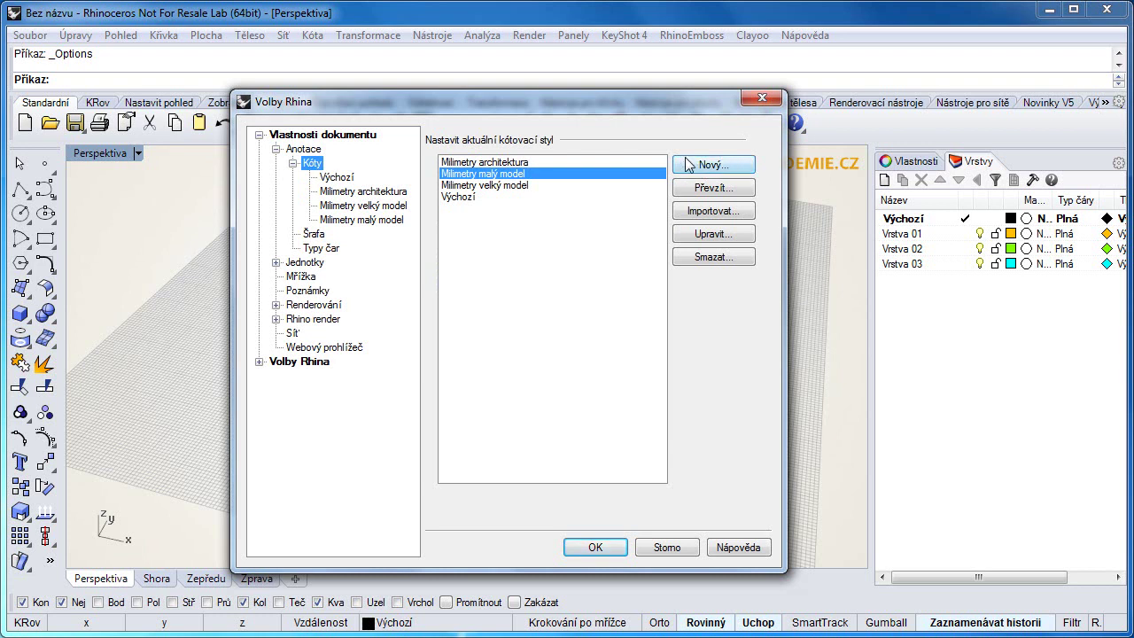
left_click(344, 191)
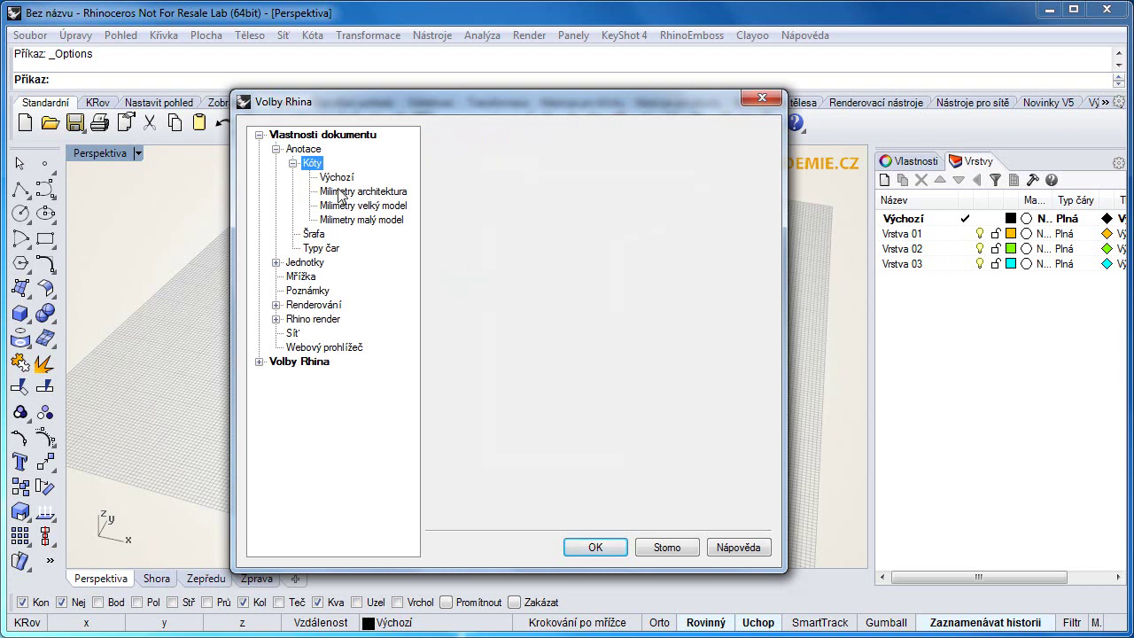
left_click(341, 205)
left_click(342, 220)
left_click(335, 177)
left_click(310, 162)
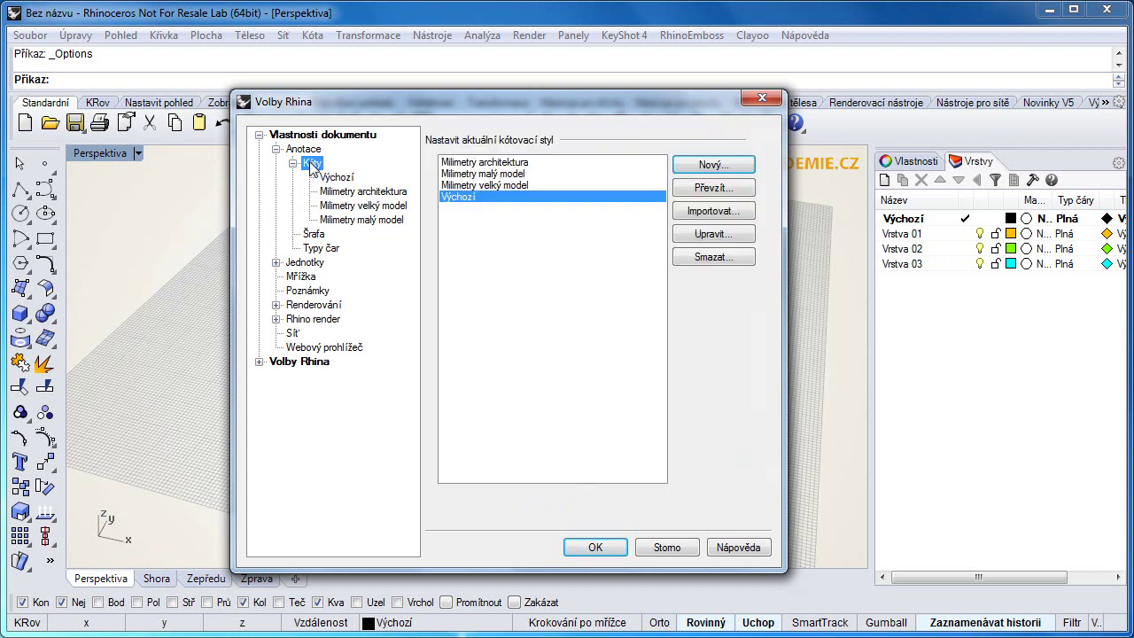
left_click(498, 185)
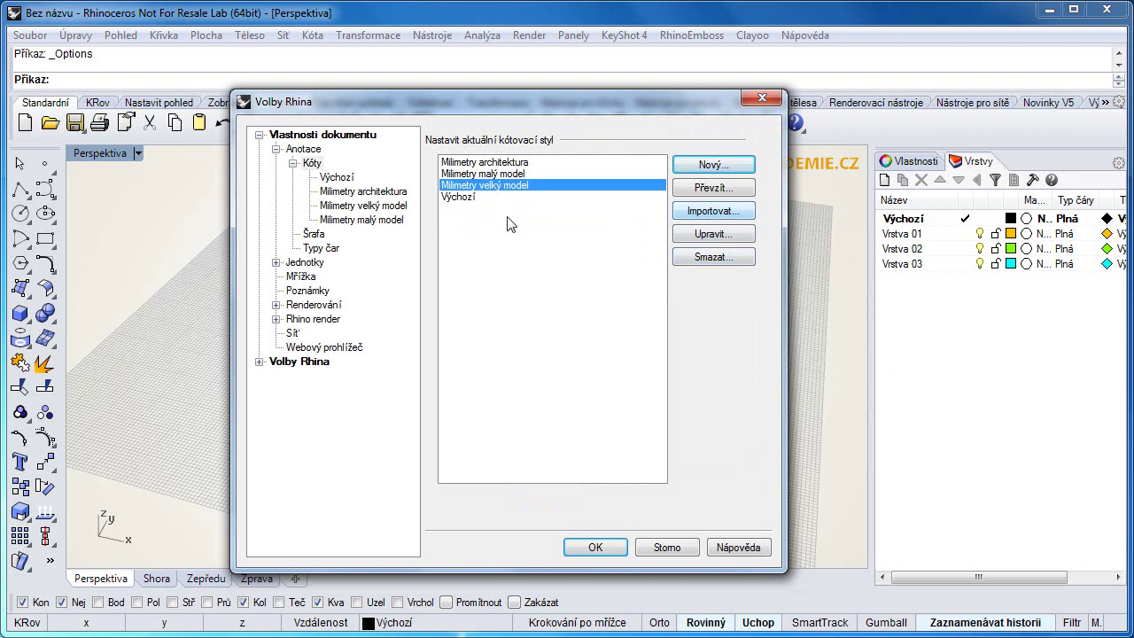
Step: Examine the Milimetry architektura dimension style, including its layout sizes, text alignment and available dimension arrow types
left_click(348, 191)
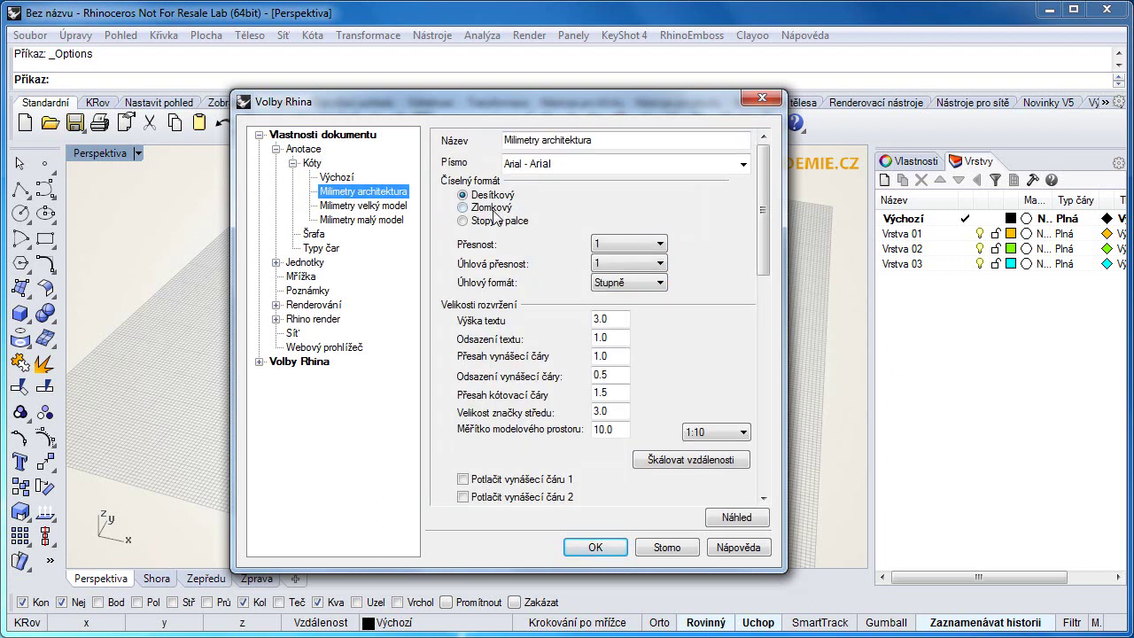
left_click_drag(769, 232, 763, 299)
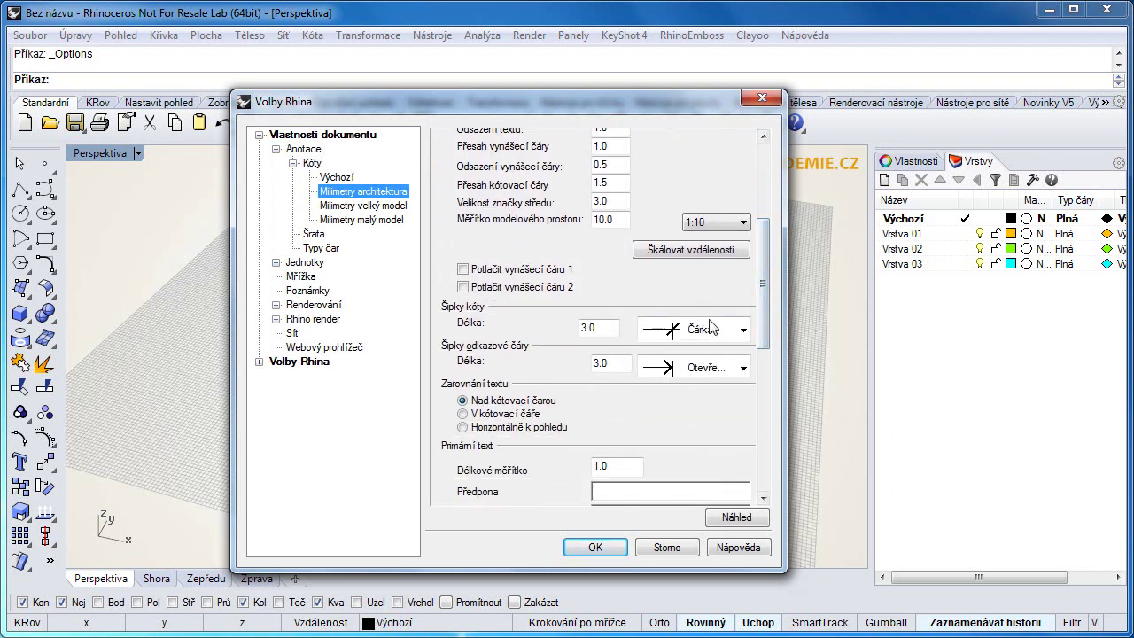
left_click(714, 330)
mouse_move(751, 374)
left_mouse_down()
mouse_move(751, 430)
mouse_move(750, 372)
left_mouse_up()
left_click(727, 285)
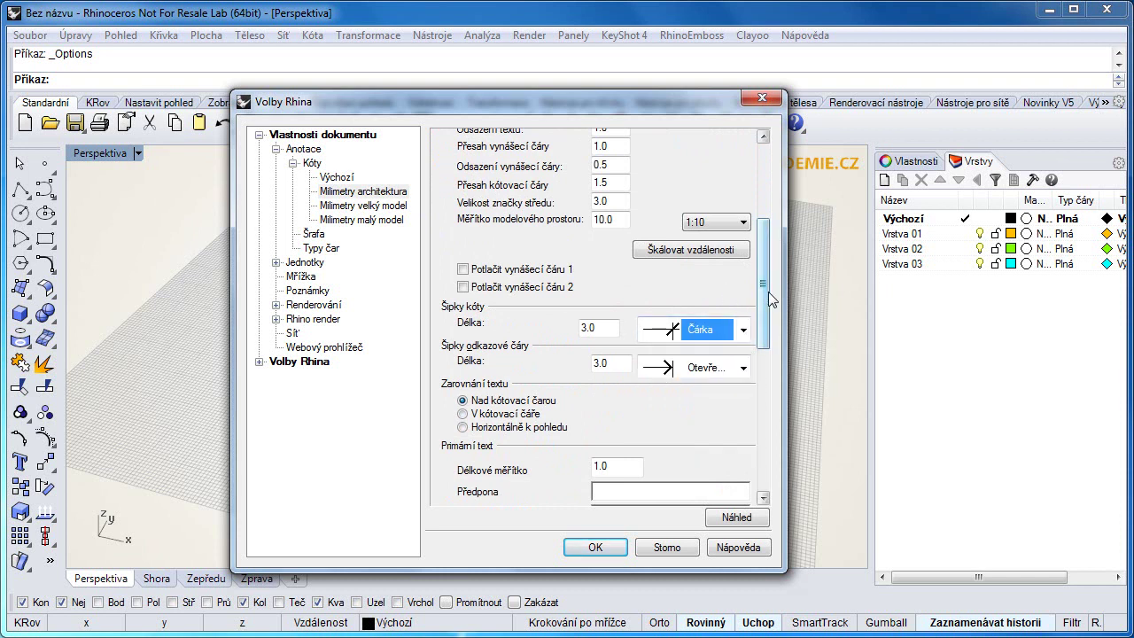
scroll(764, 297, "down", 2)
scroll(762, 310, "up", 1)
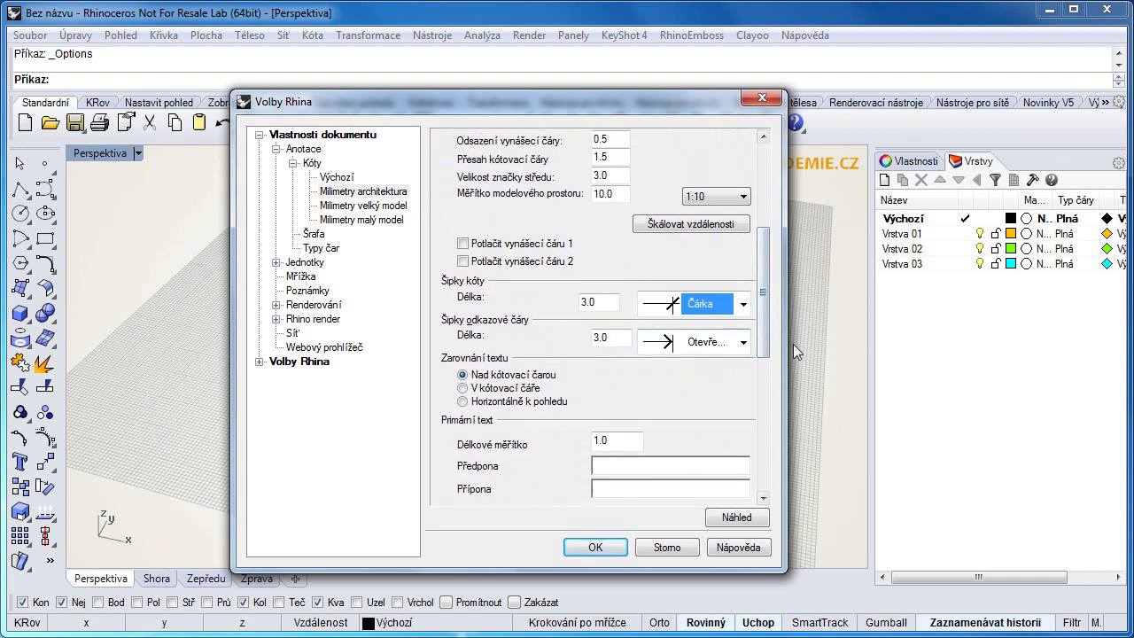
mouse_move(761, 337)
left_mouse_down()
mouse_move(765, 243)
mouse_move(770, 319)
left_mouse_up()
left_click(742, 359)
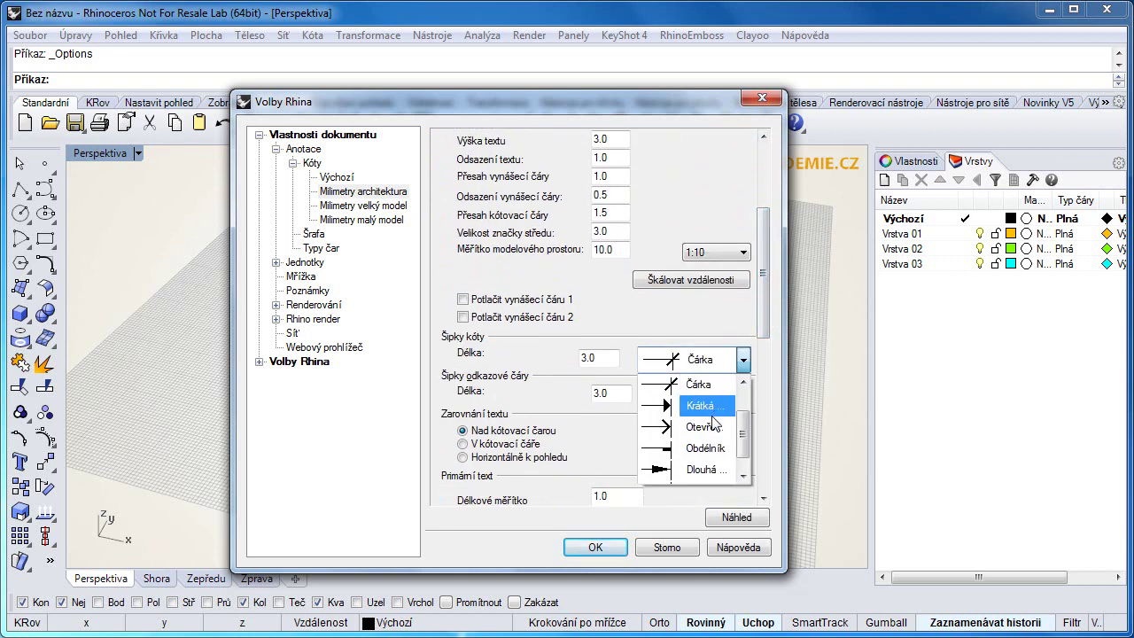
left_click(767, 305)
left_click_drag(768, 303, 762, 258)
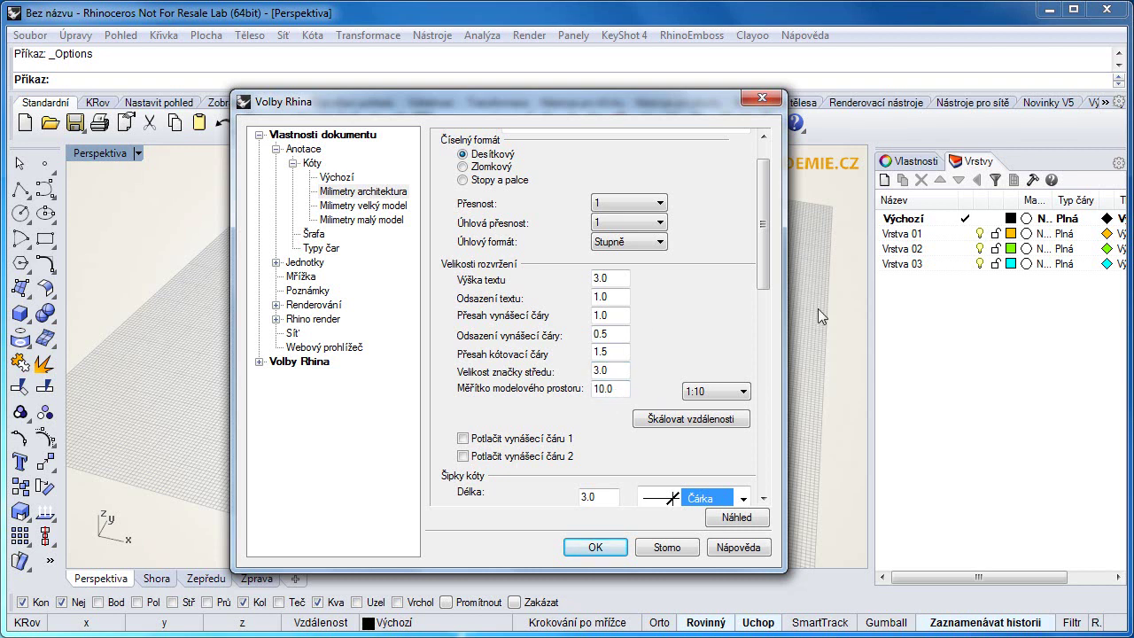
Step: Compare the settings of the Milimetry velký model, Milimetry malý model and Výchozí dimension styles
left_click(360, 205)
left_click(359, 220)
left_click(359, 203)
left_click(340, 178)
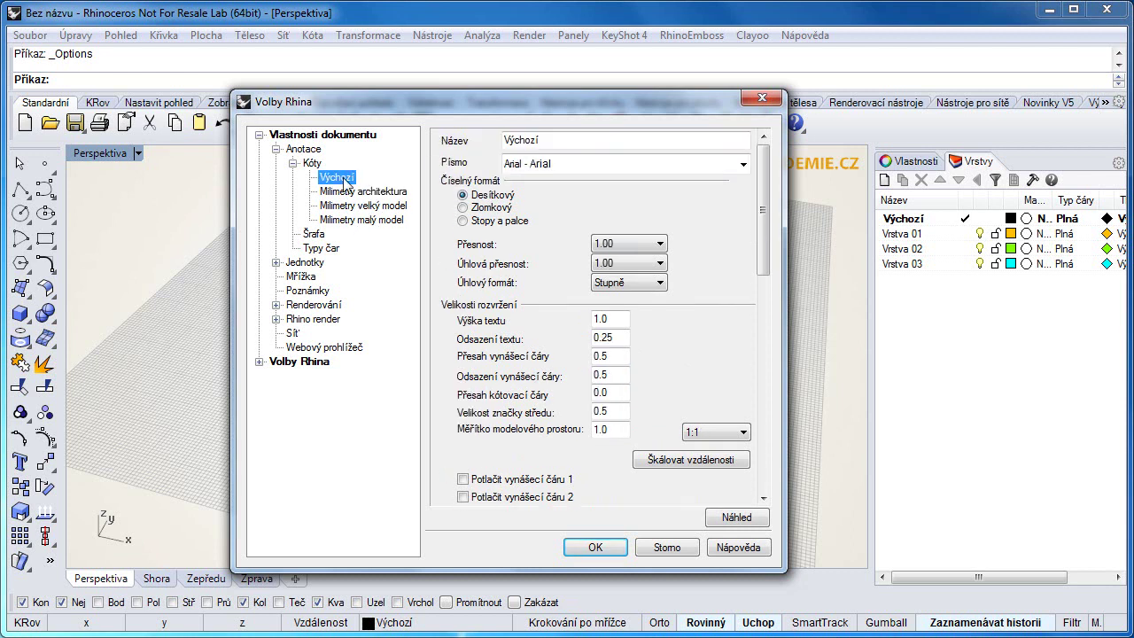
Step: Collapse the Kóty category and look through all hatch patterns in the Šrafa category
left_click(293, 164)
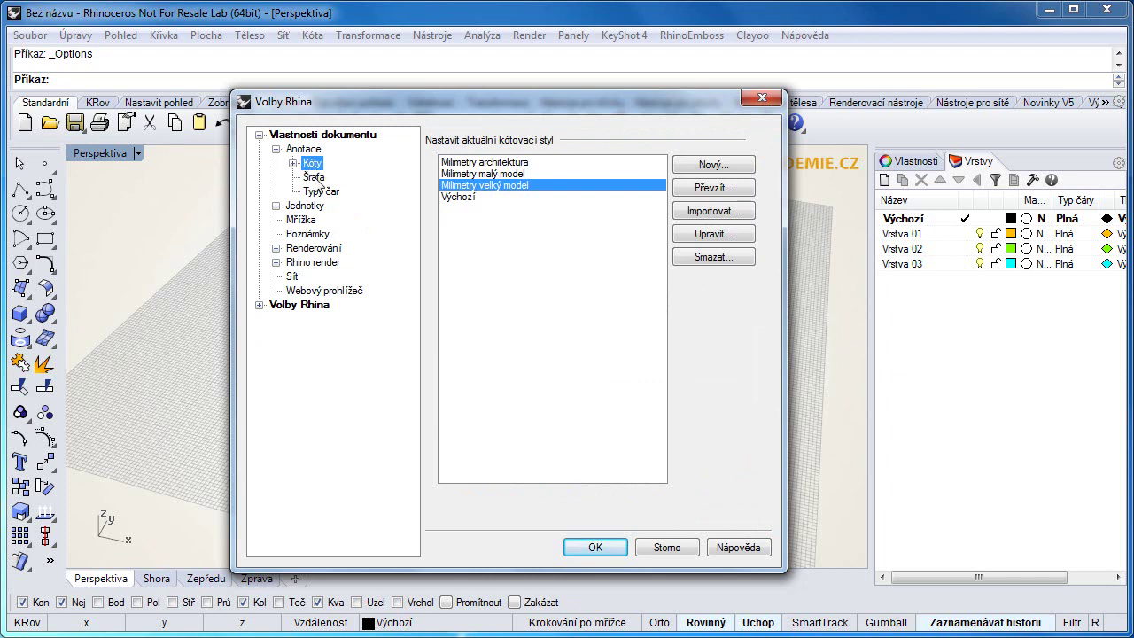
left_click(315, 178)
left_click_drag(762, 300, 768, 472)
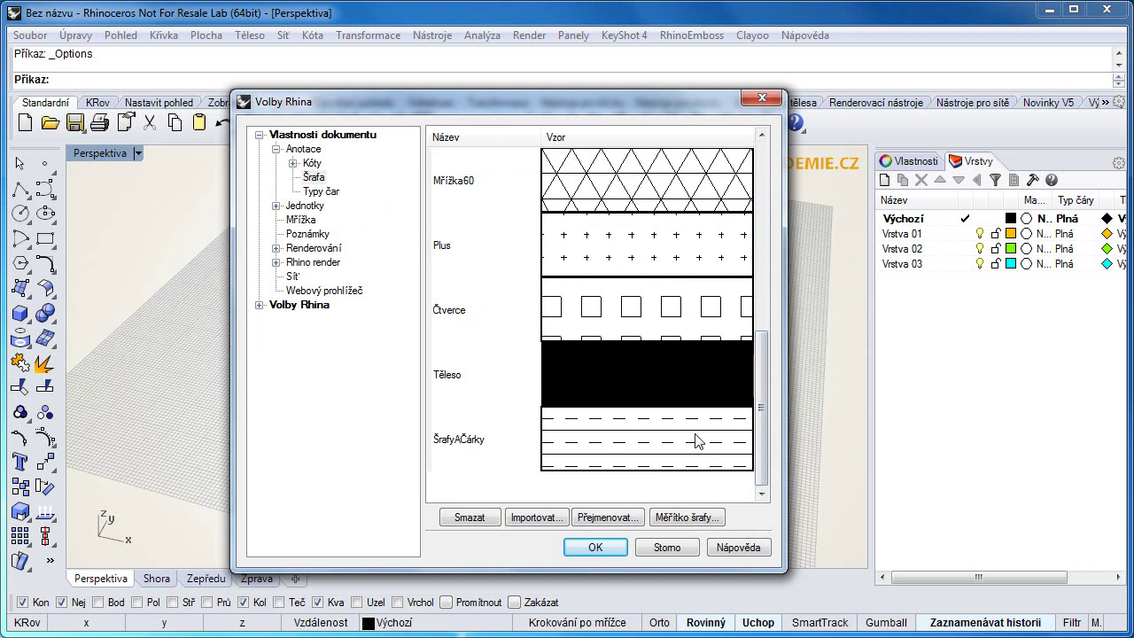
Step: Look through the line types under Typy čar, checking the patterns of Skrytá, Osa and Čerchovaná
left_click(324, 192)
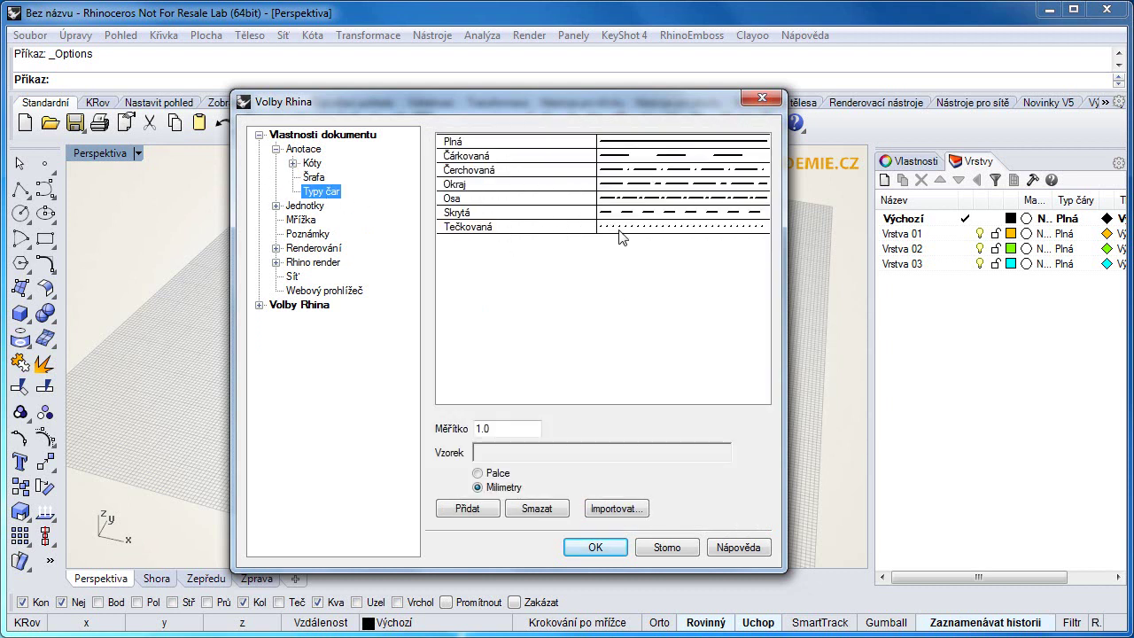
left_click(634, 211)
left_click(637, 199)
left_click(642, 171)
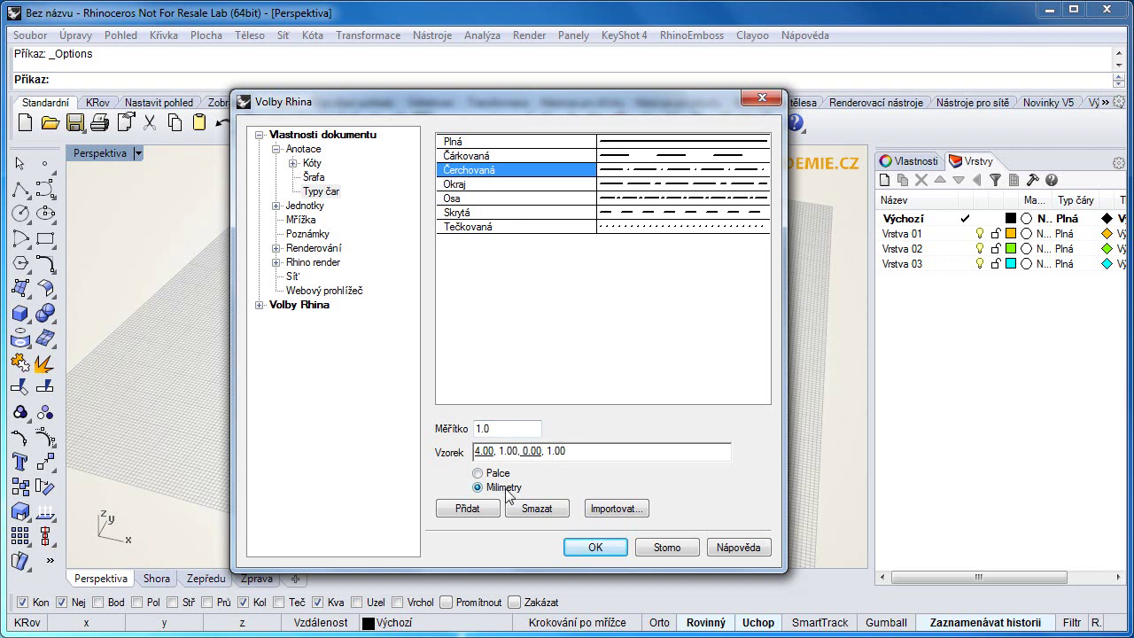
Step: Examine the Jednotky settings, including the available model units, the absolute tolerance and the display precision choices
left_click(303, 207)
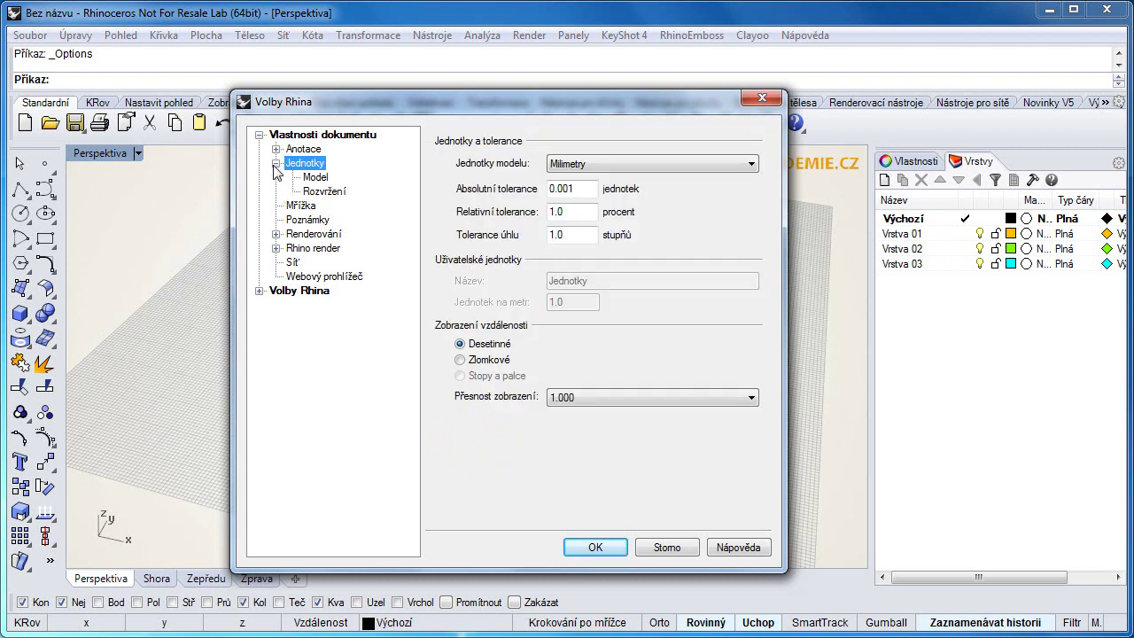
left_click(276, 164)
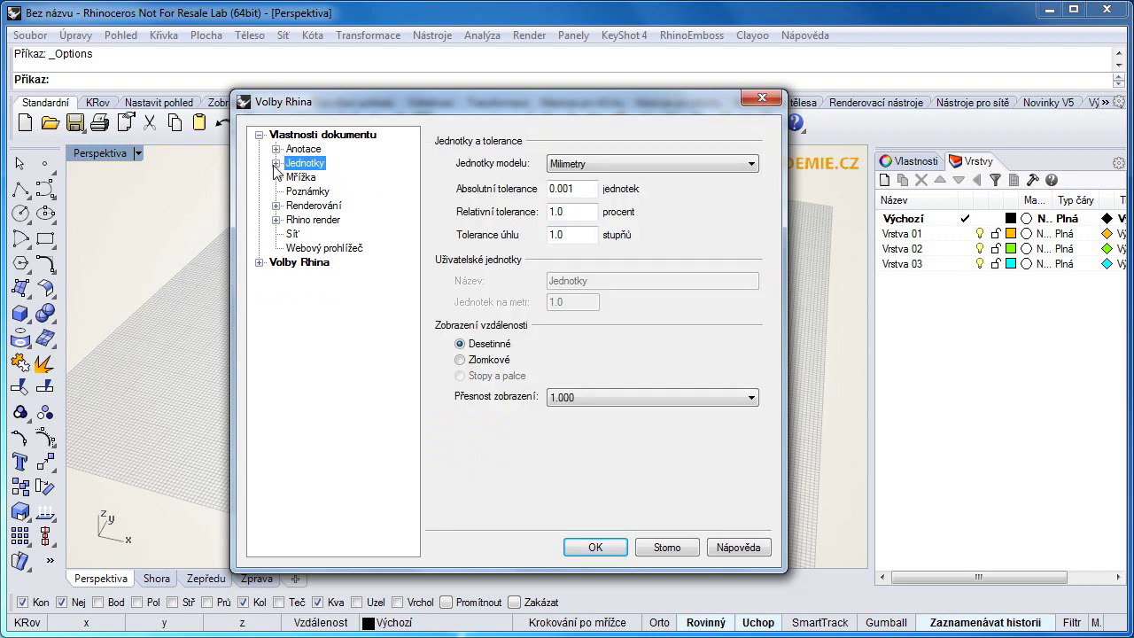
left_click(600, 165)
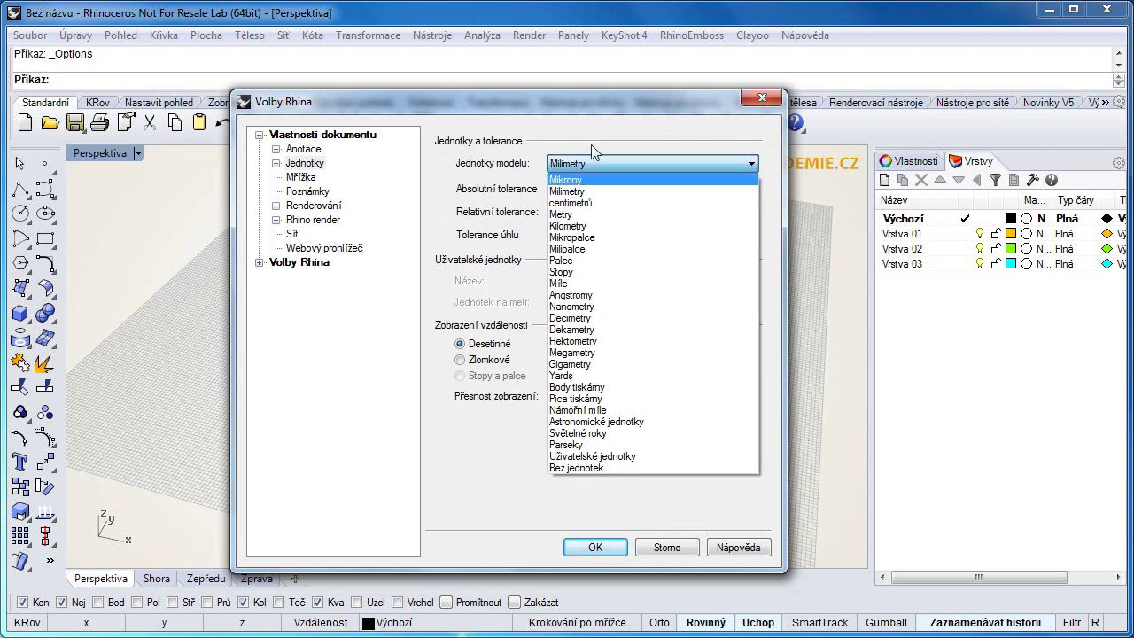
left_click(602, 134)
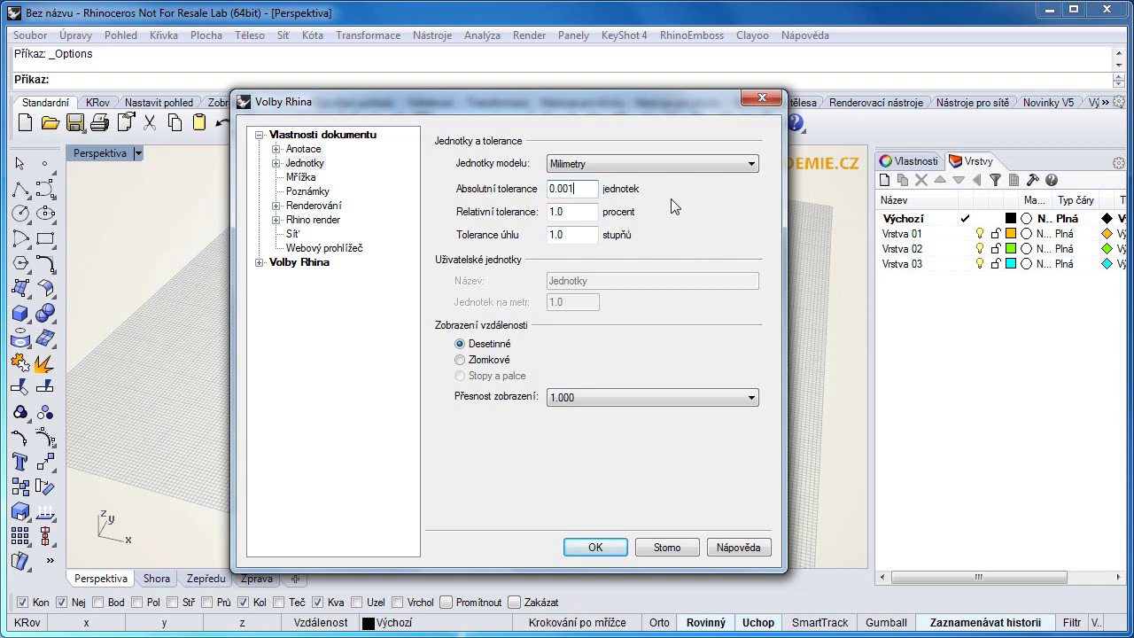
left_click(561, 189)
left_click(599, 398)
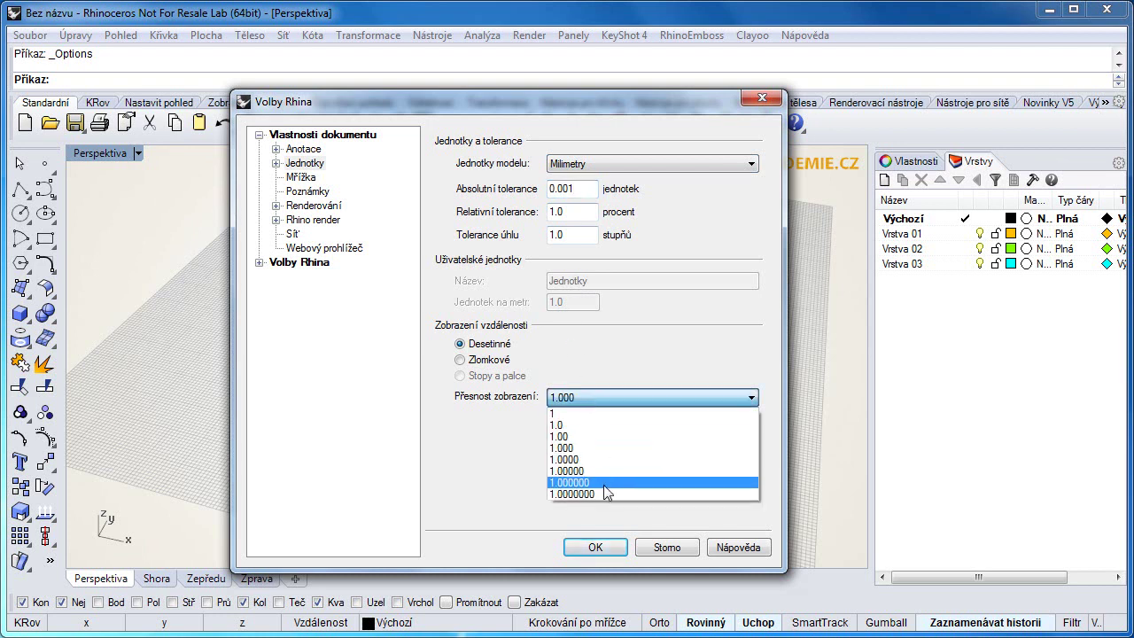
left_click(600, 397)
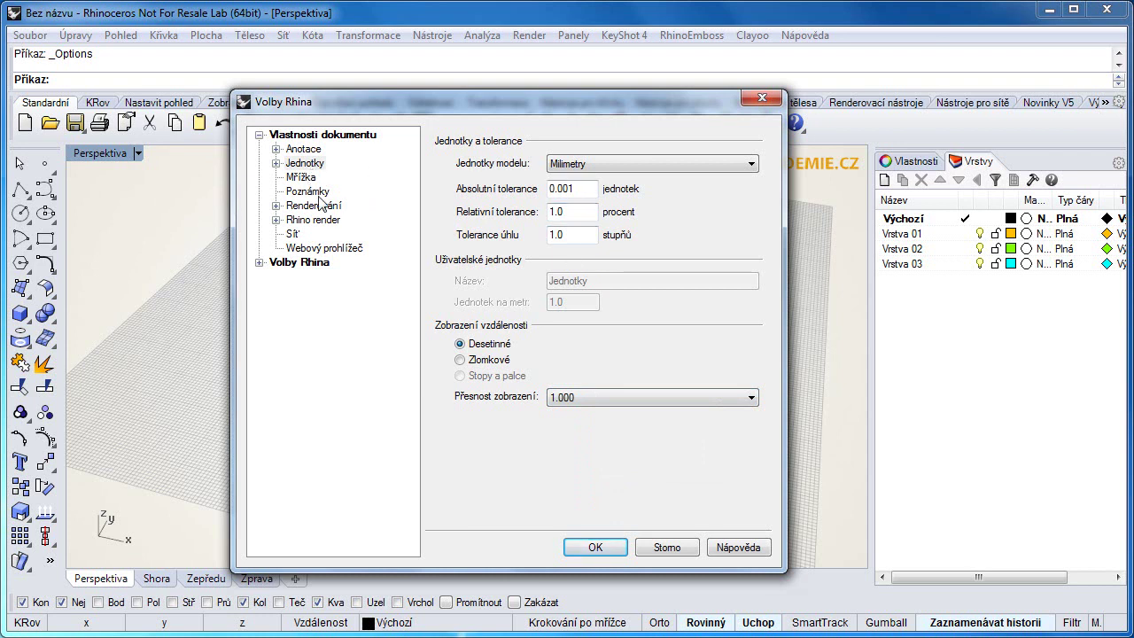
Step: Set the grid in Mřížka to 20 lines, thin lines every 10 mm and a main line every 5 thin lines
left_click(300, 178)
left_click_drag(578, 106, 333, 106)
left_click_drag(358, 247, 297, 248)
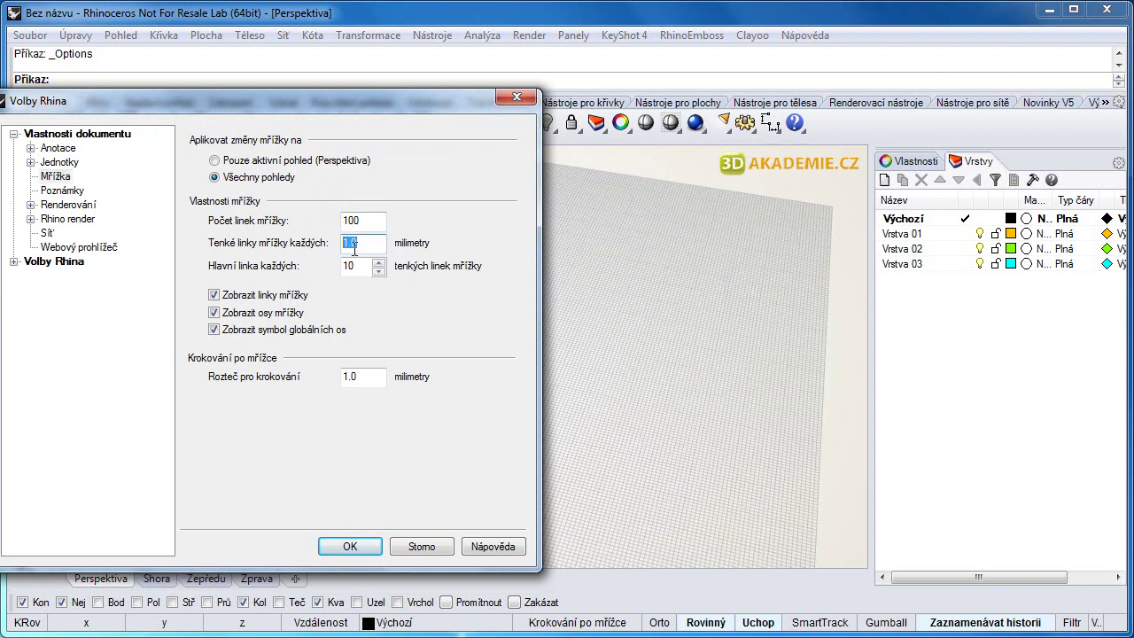
double_click(371, 221)
type("20")
key("Tab")
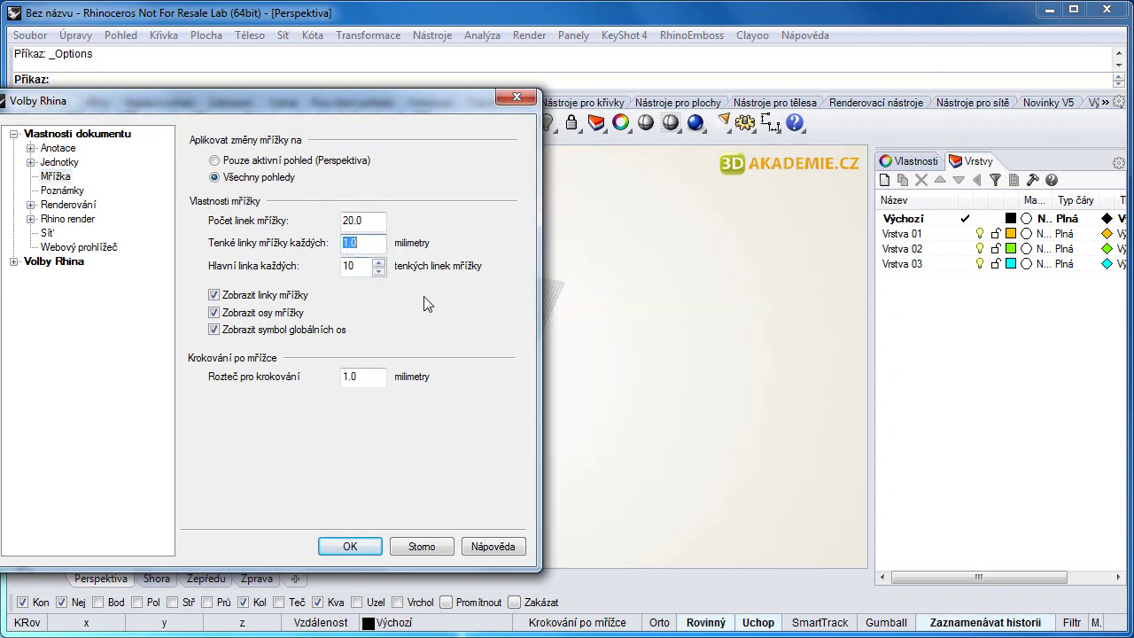
type("10")
key("Tab")
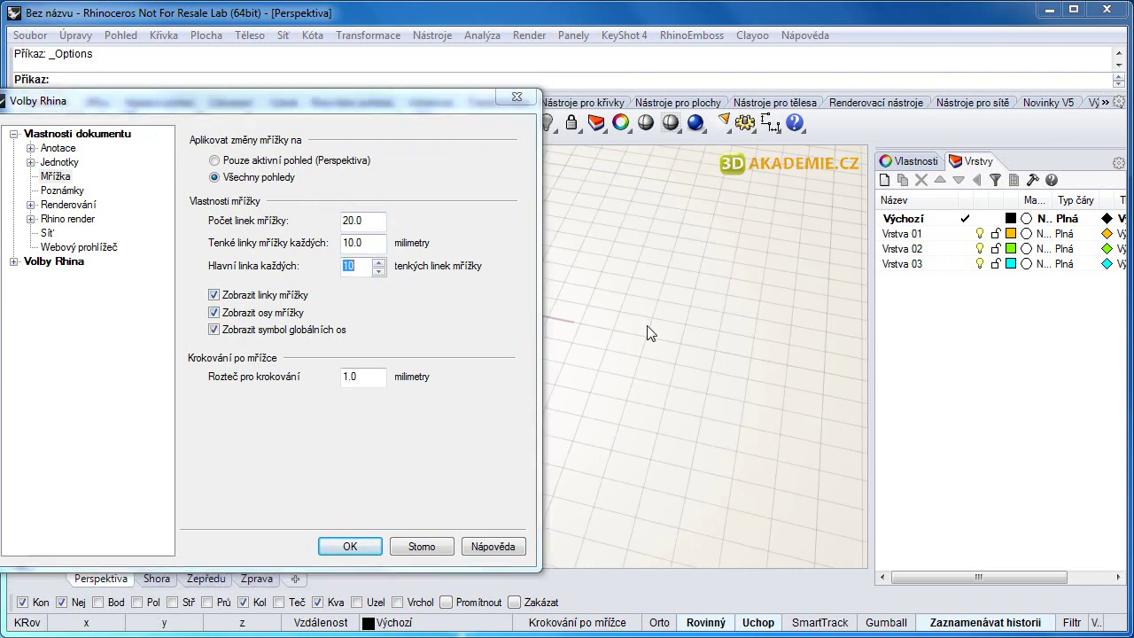
type("5")
key("Tab")
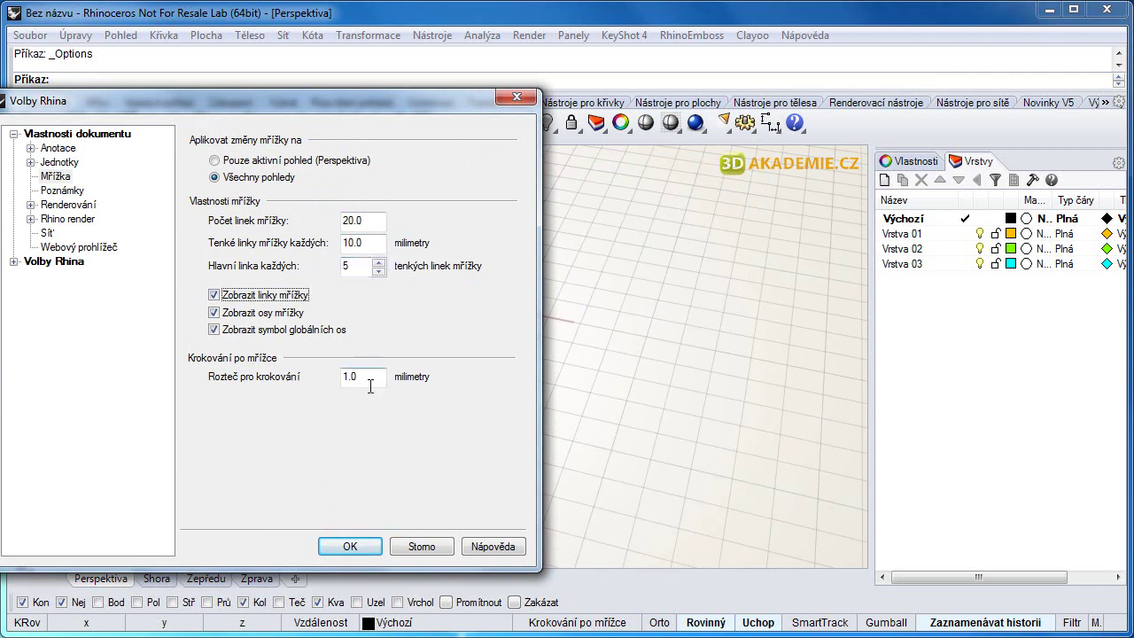
Step: Set the grid snap spacing to 10 mm and apply the option changes
left_click_drag(369, 376, 290, 381)
type("10")
key("Tab")
key("Tab")
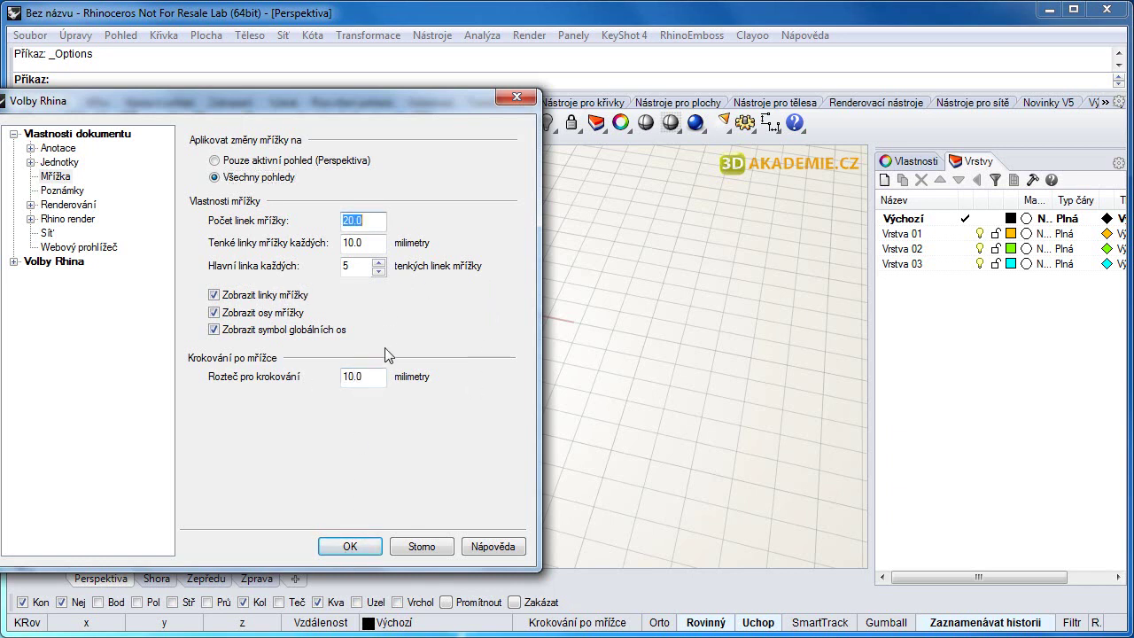
key("Tab")
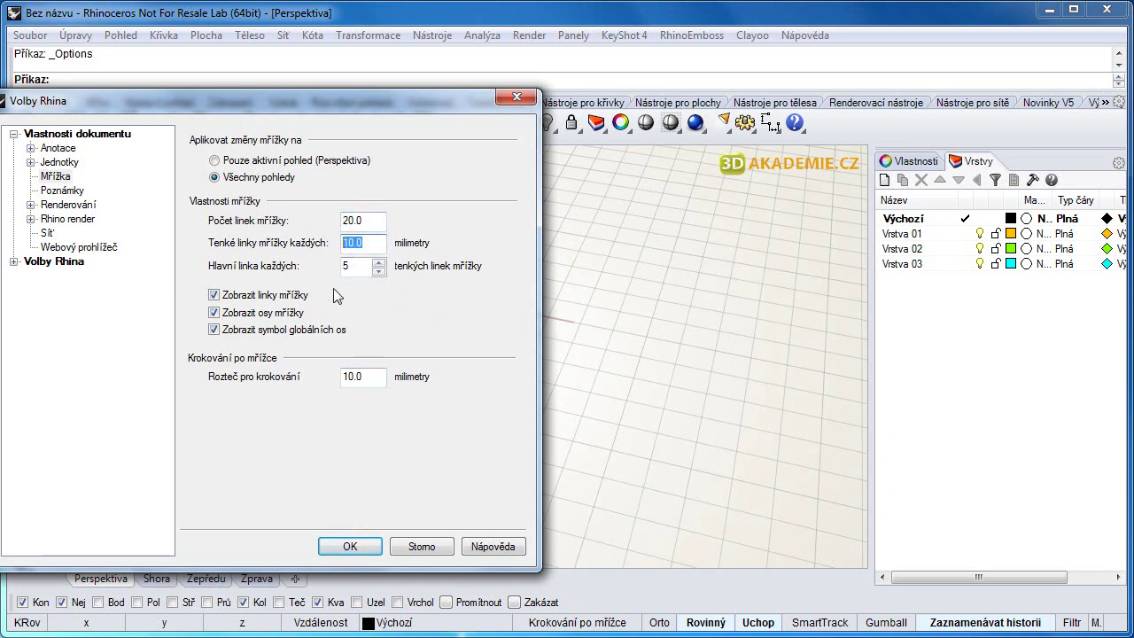
left_click(383, 539)
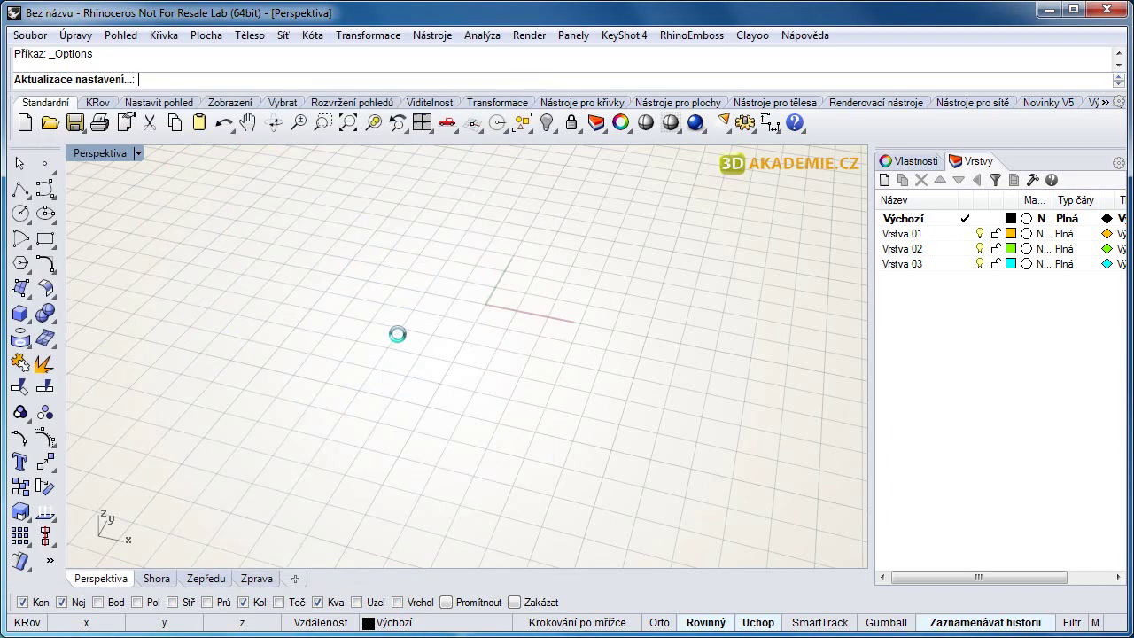
Step: Turn on grid snap and try out a polyline on the 10 mm grid, cancelling the line
left_click(52, 194)
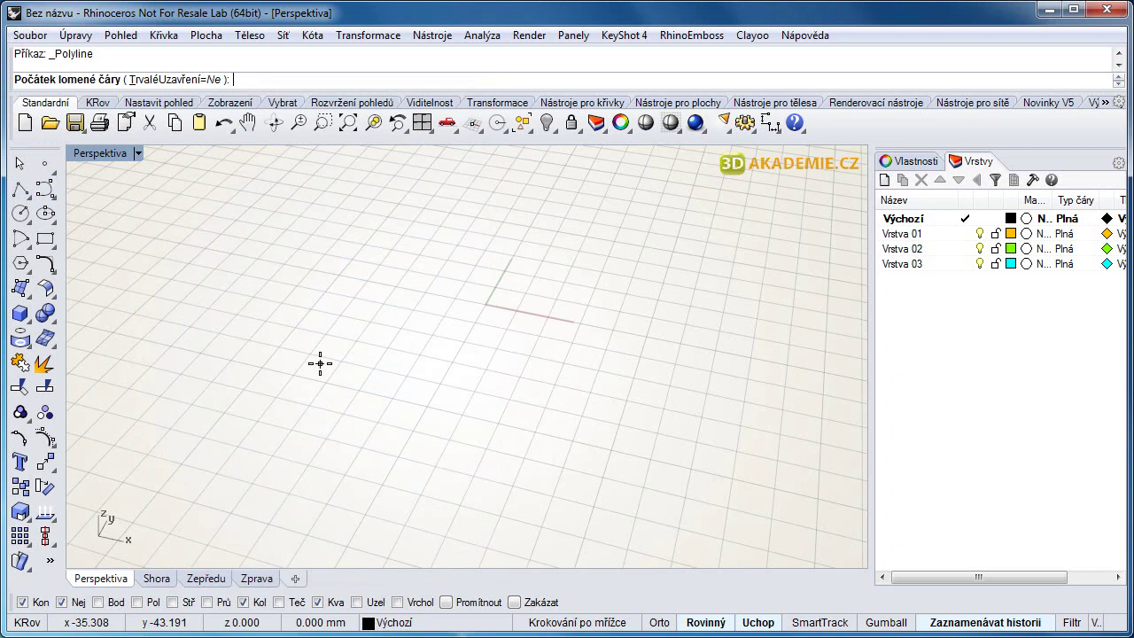
left_click(577, 622)
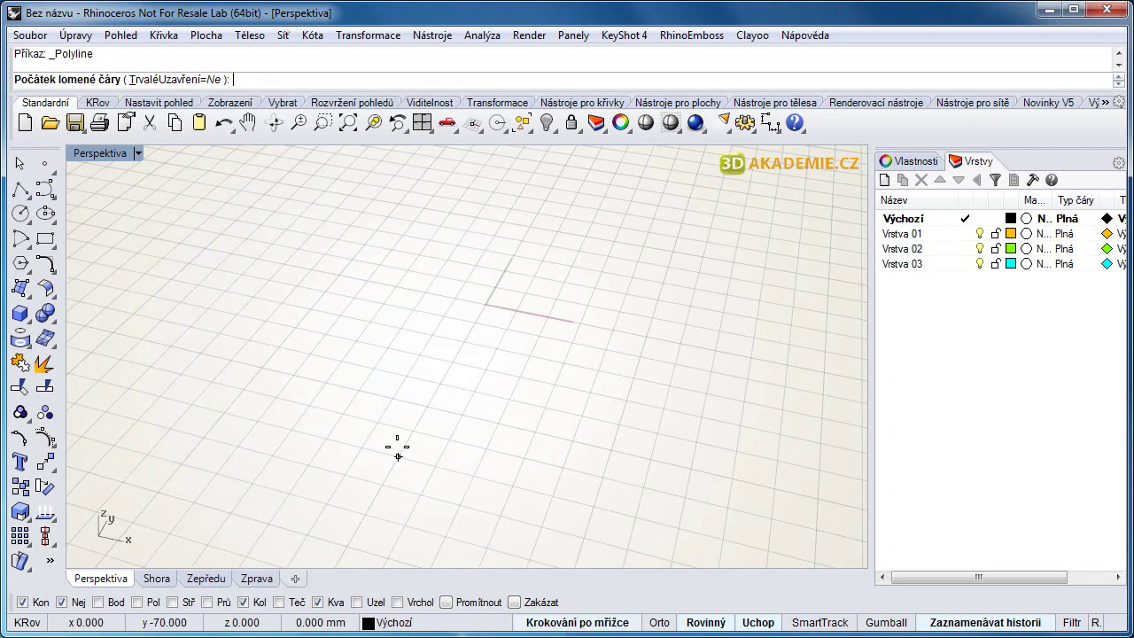
left_click(440, 384)
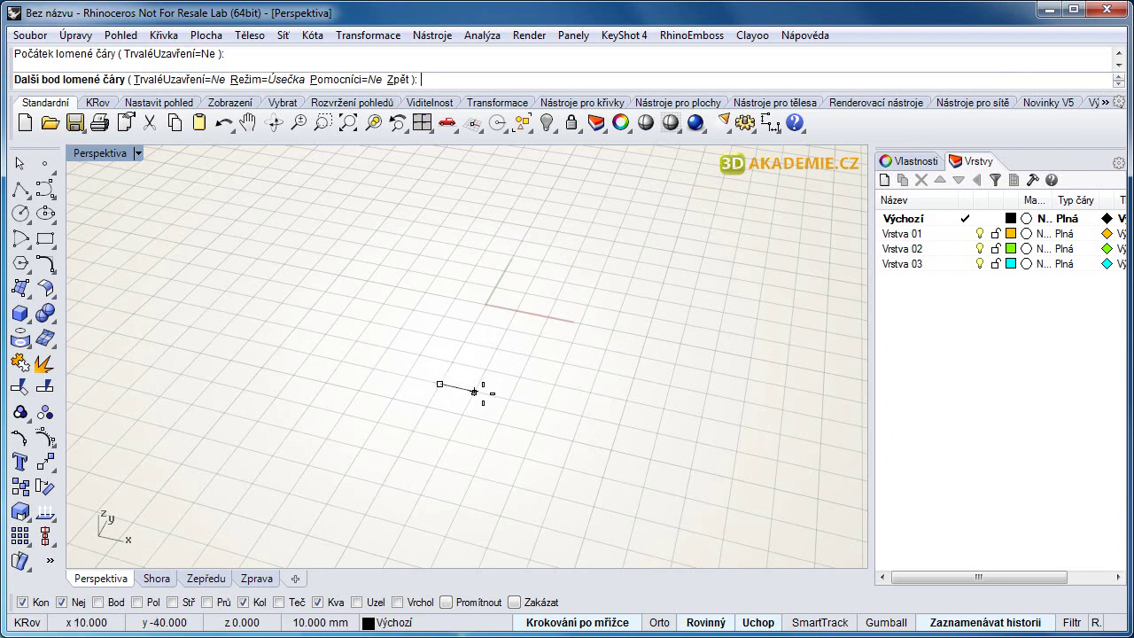
scroll(474, 391, "down", 3)
scroll(488, 408, "up", 5)
key("Escape")
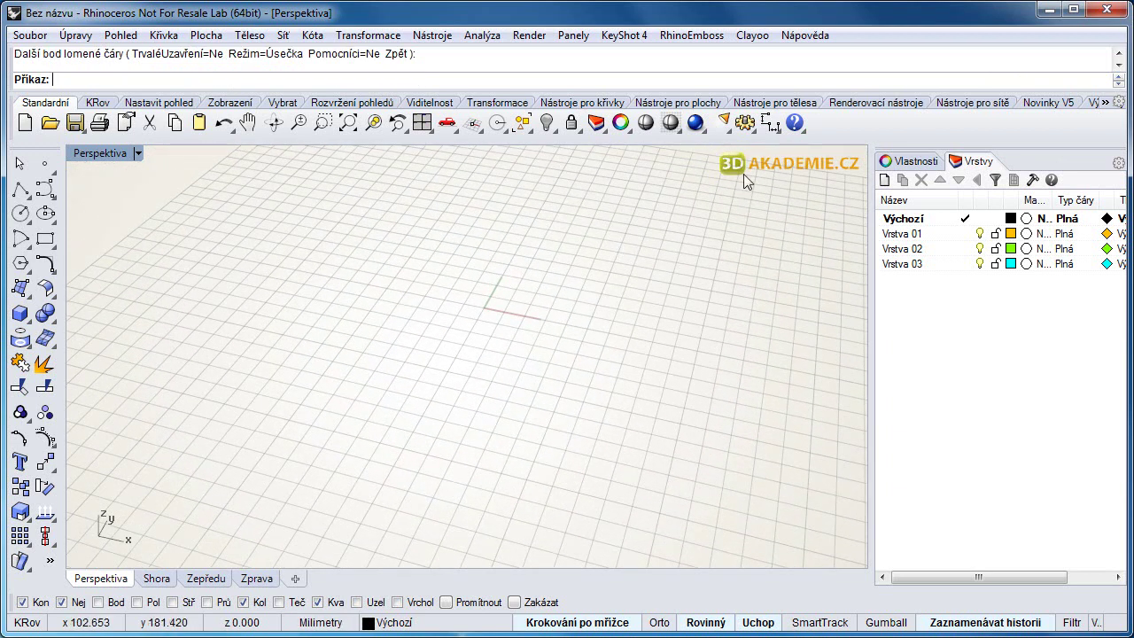
Step: Reopen the options and enter "Moje šablona pro malé objekty" and "Tolerance 0.001 mm" as separate lines in Poznámky
left_click(745, 123)
left_click_drag(333, 105, 456, 130)
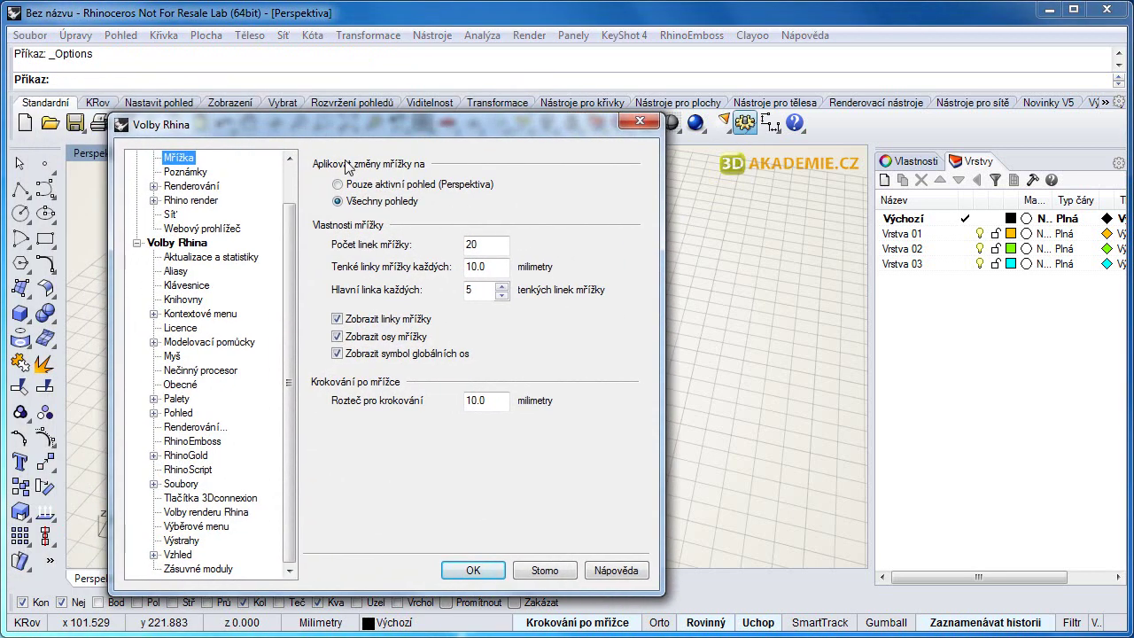
left_click(188, 172)
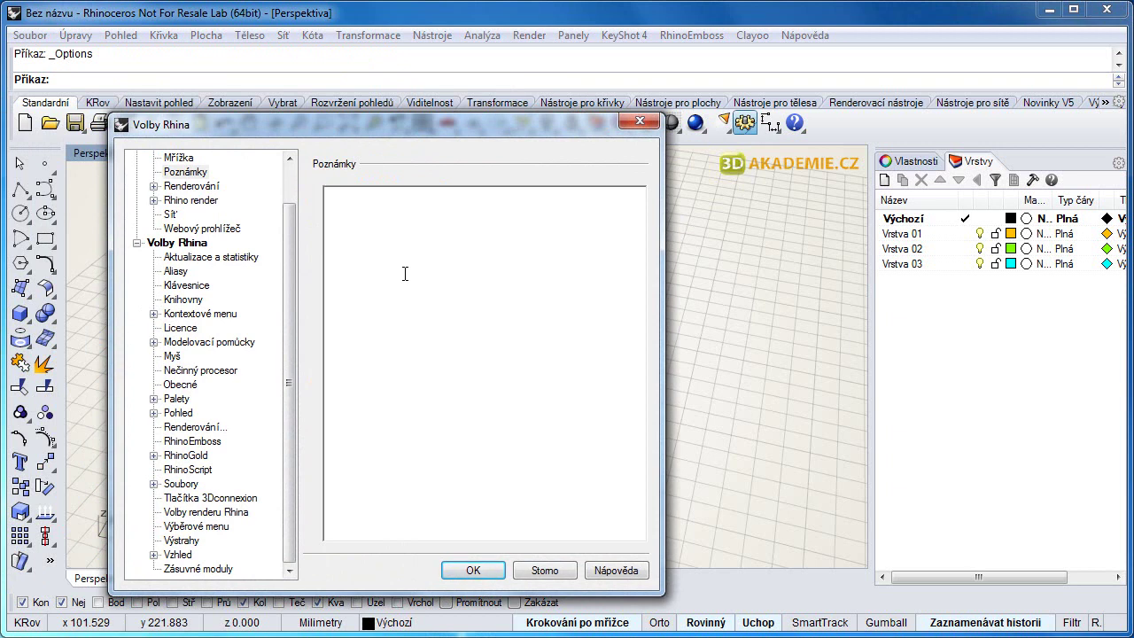
type("oje šablona pro malé ")
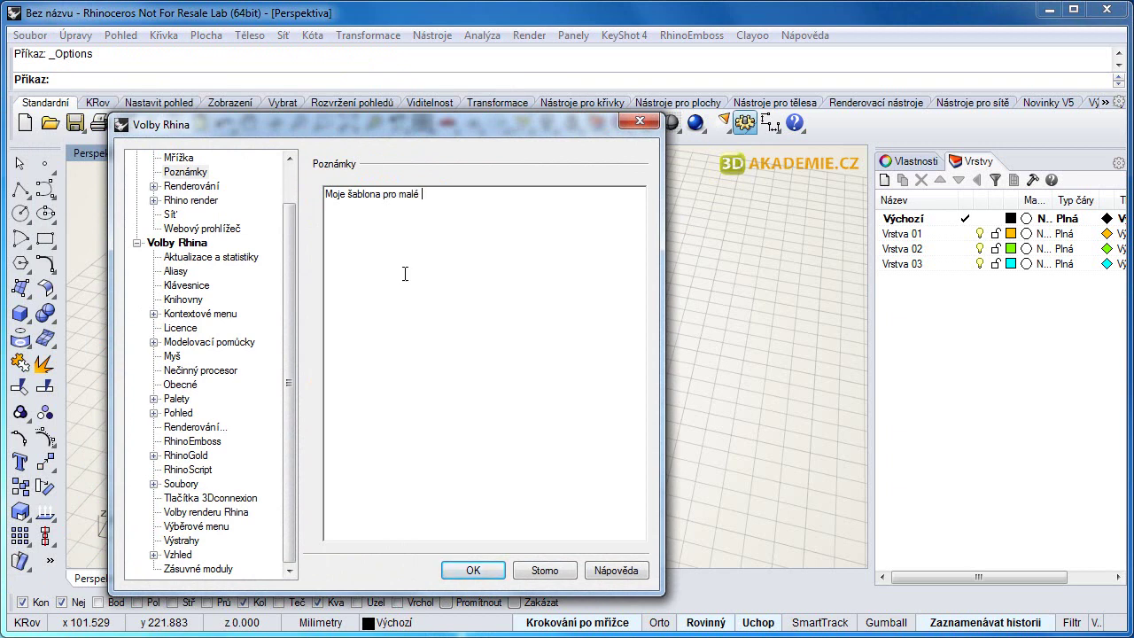
type("objekty  ")
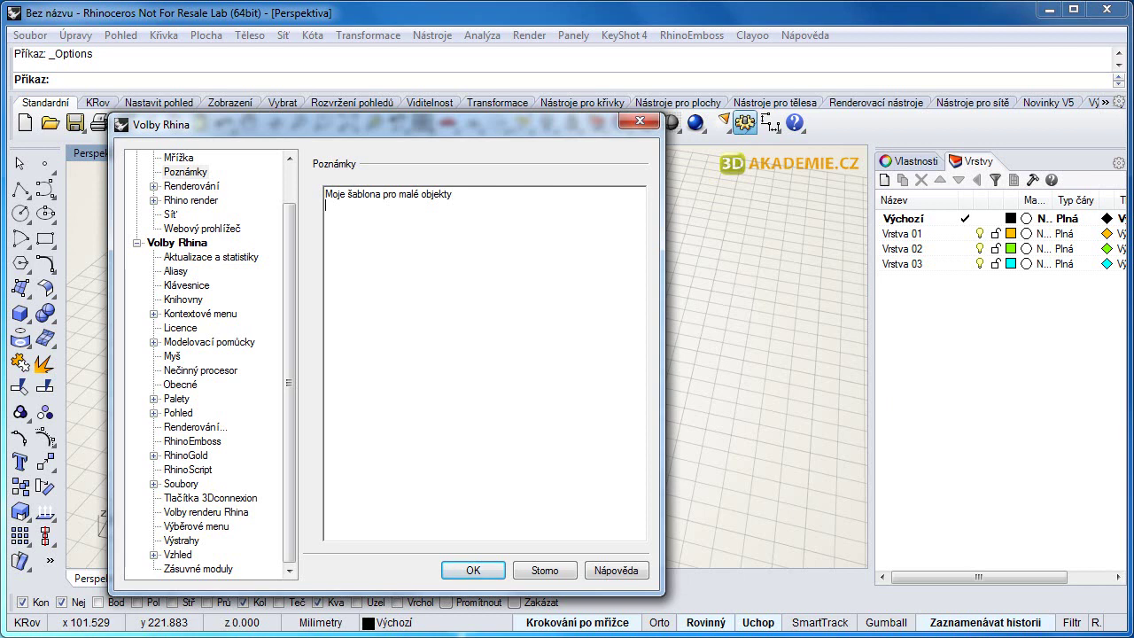
type("Tolerance 0.001 mm")
Step: Insert two lines above the note text in Poznámky and put an exclamation mark on the first line
left_click(328, 193)
key("Return")
key("Return")
key("Up")
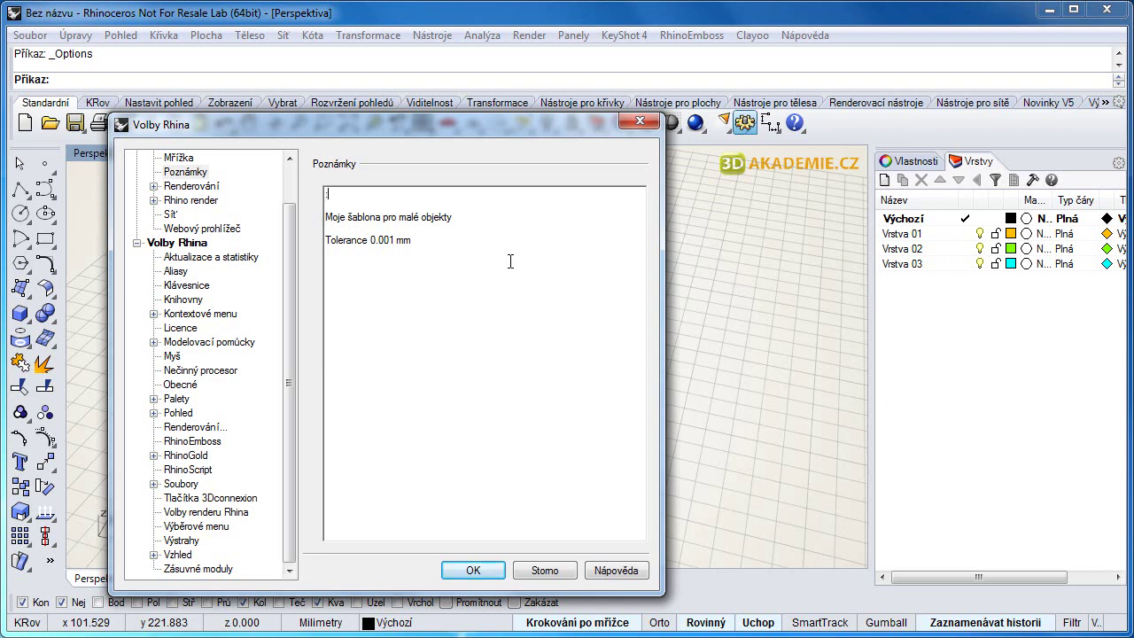
type("!")
left_click(397, 193)
Step: Examine the Renderování category and its Bezpečný rámeček settings, leaving the options as they are
left_click(196, 186)
left_click(153, 186)
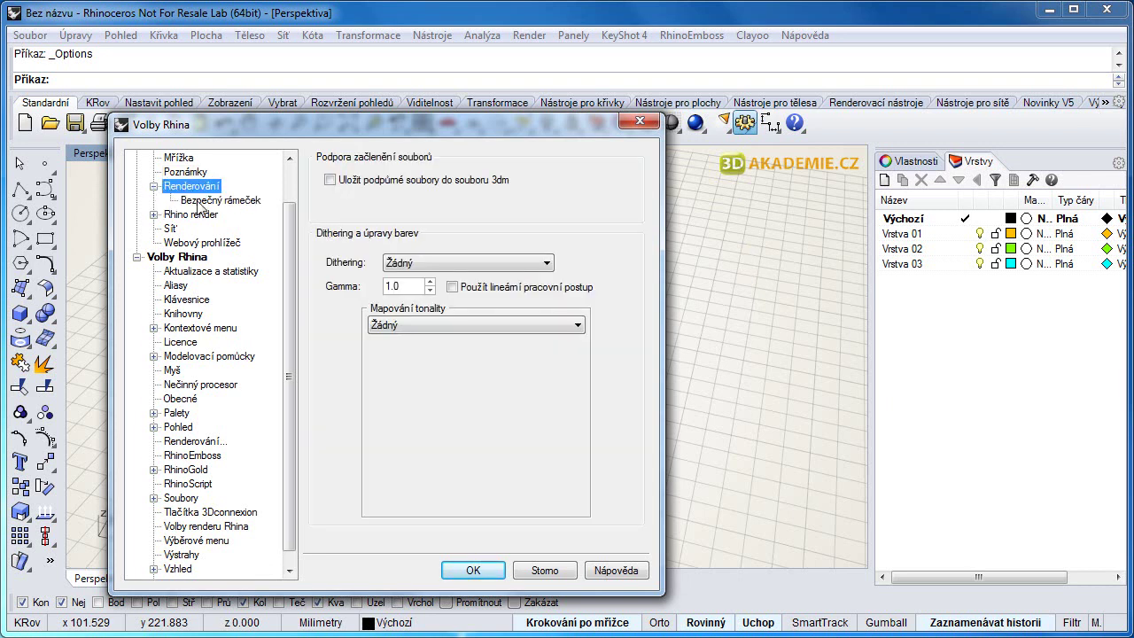
left_click(199, 202)
left_click(189, 188)
left_click(233, 201)
left_click(328, 186)
left_click(328, 186)
left_click(153, 186)
Step: Examine the Rhino render settings together with the Podrobnosti renderu and Ohniskové rozostření pages
left_click(168, 202)
left_click(154, 200)
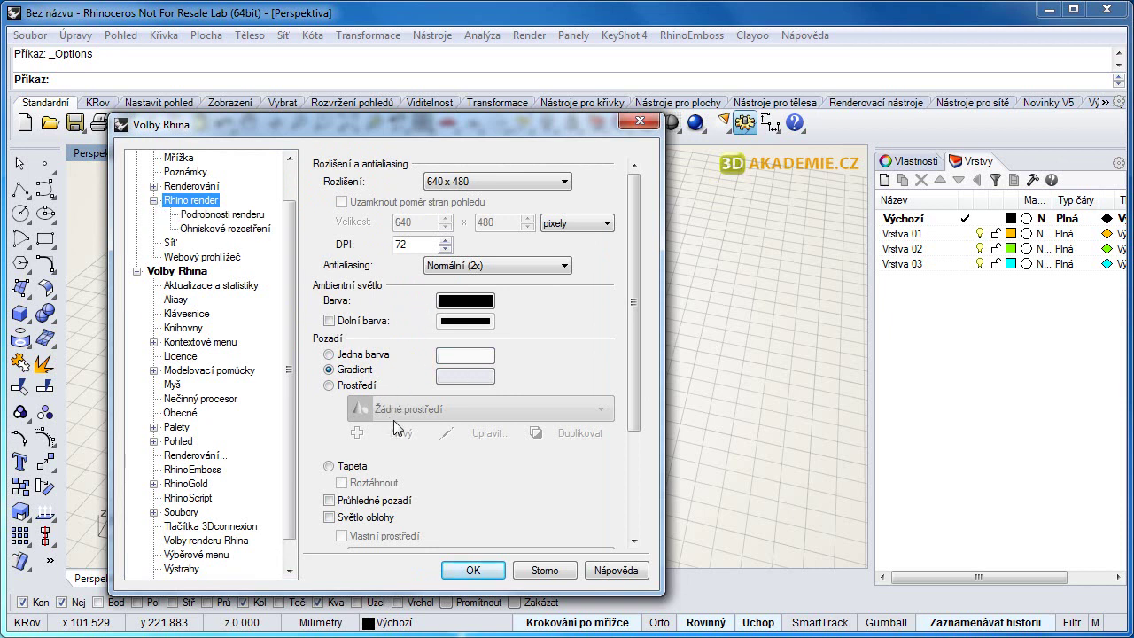
left_click_drag(631, 287, 654, 238)
left_click(218, 216)
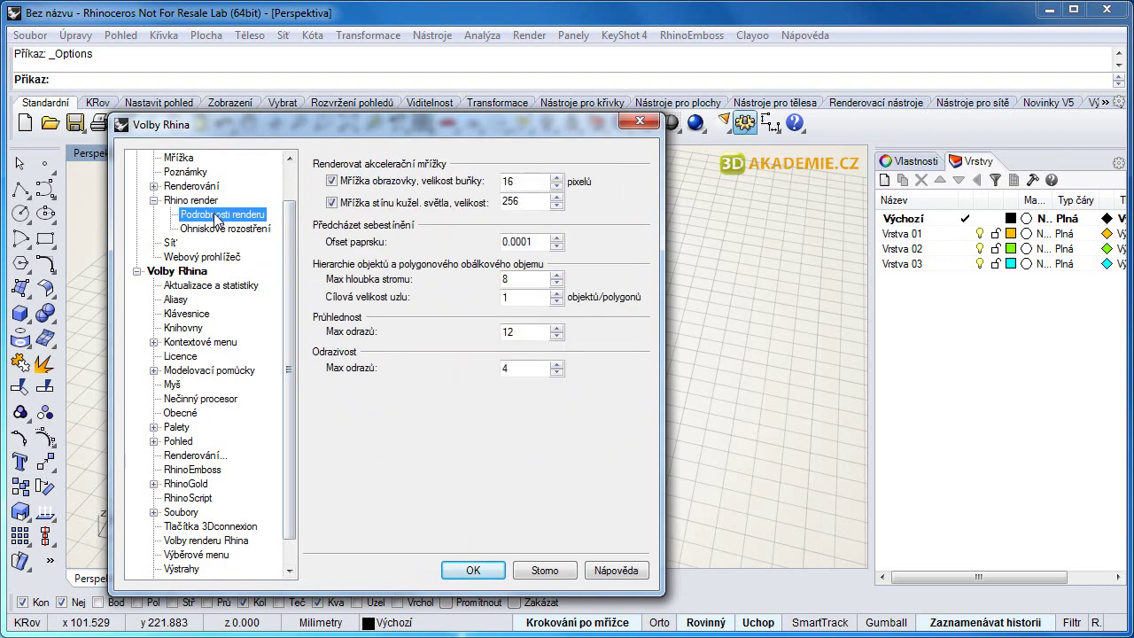
left_click(215, 232)
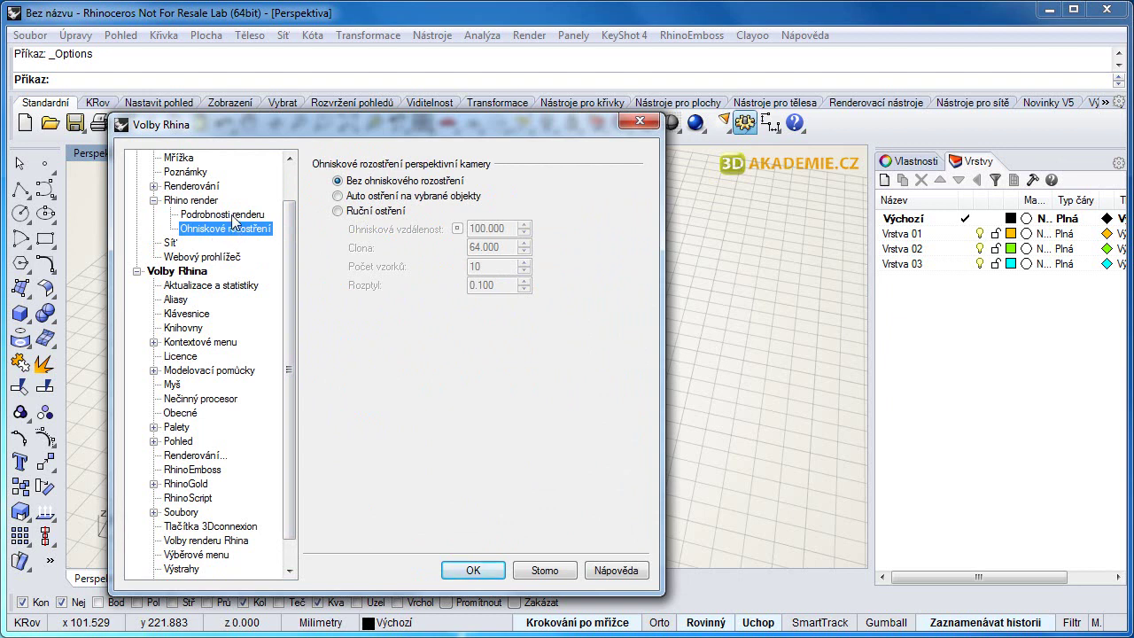
left_click(233, 217)
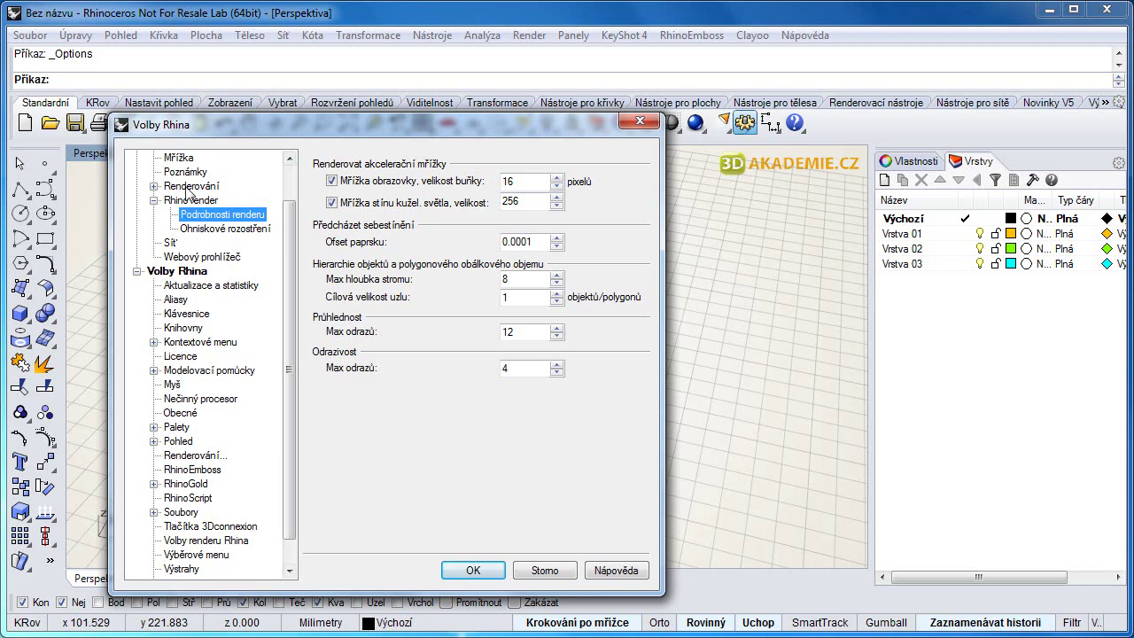
left_click(189, 202)
left_click(154, 201)
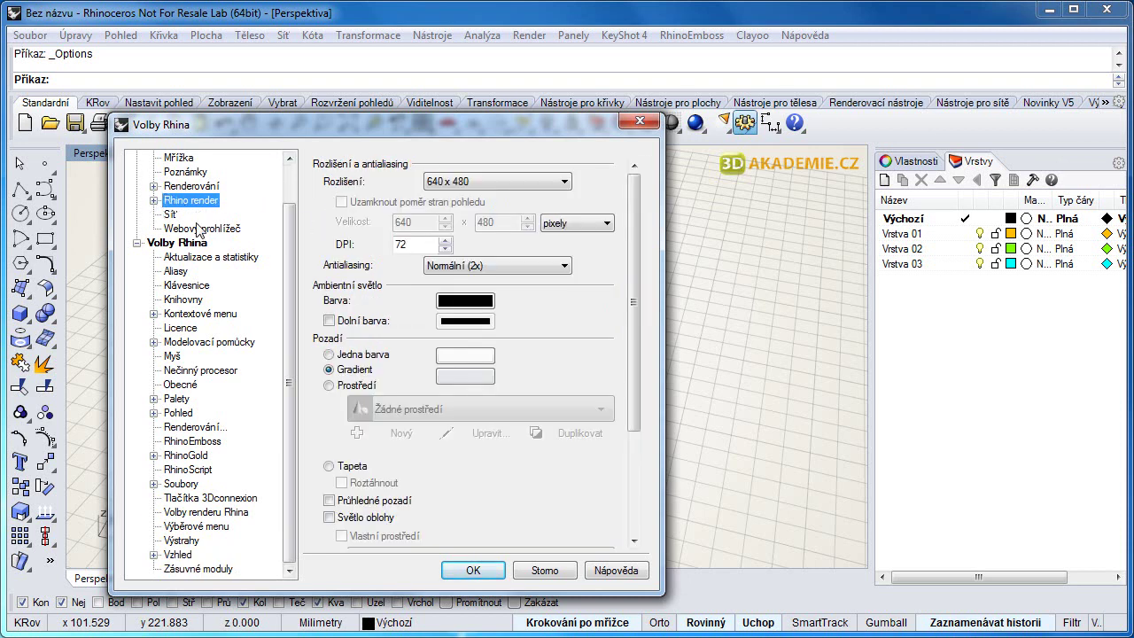
Step: Set the render mesh quality in Síť to Hladká a pomalejší and apply the options
left_click(171, 216)
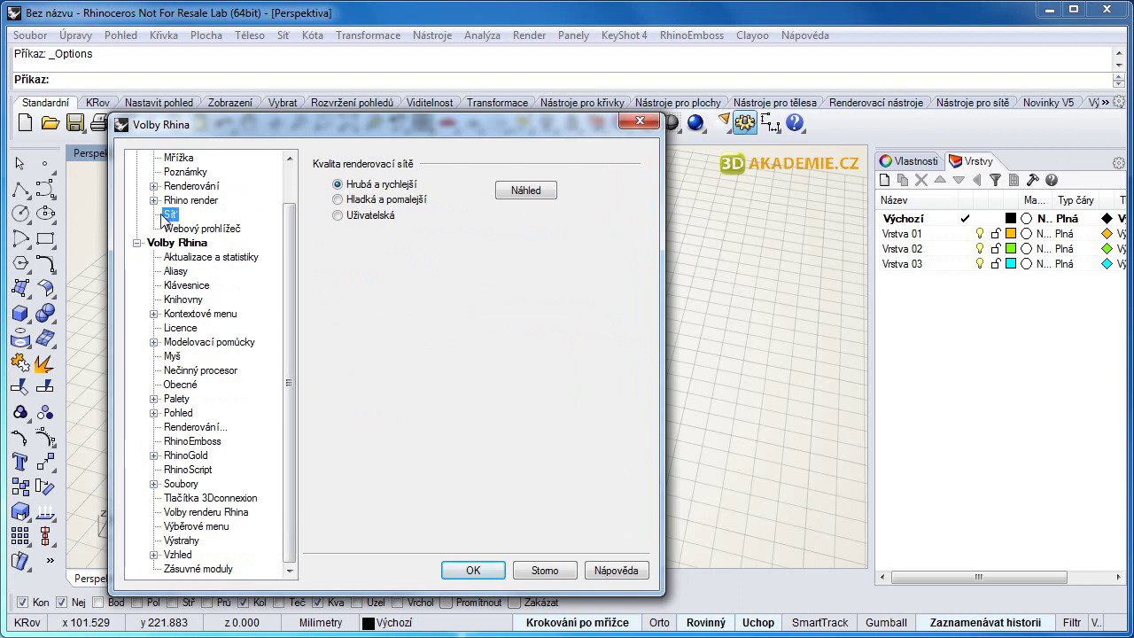
scroll(293, 216, "up", 1)
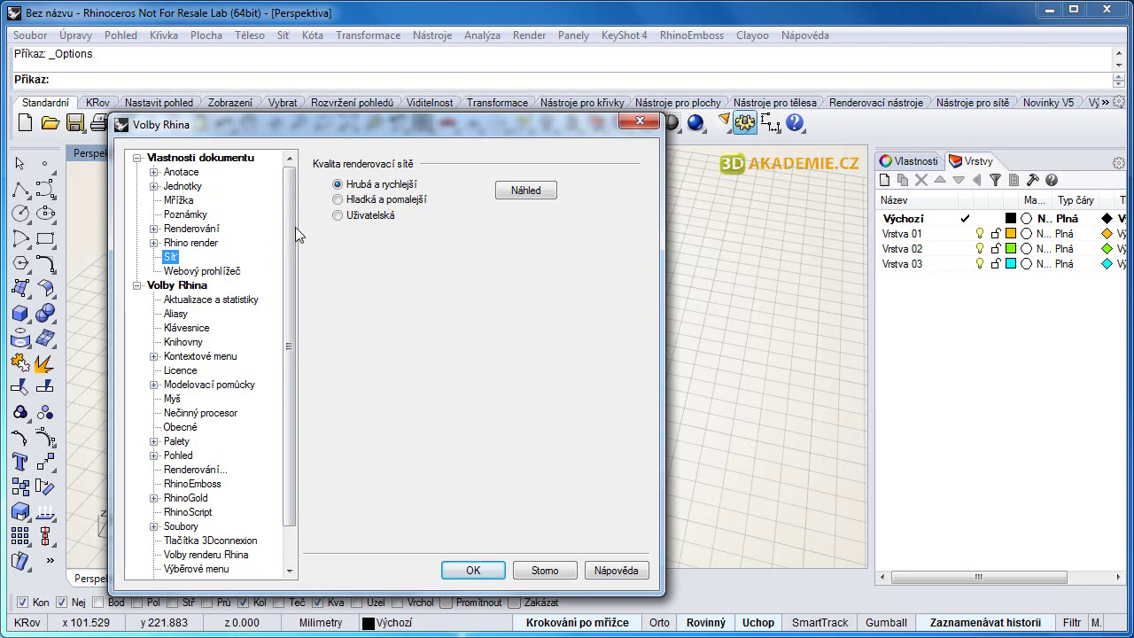
left_click(352, 203)
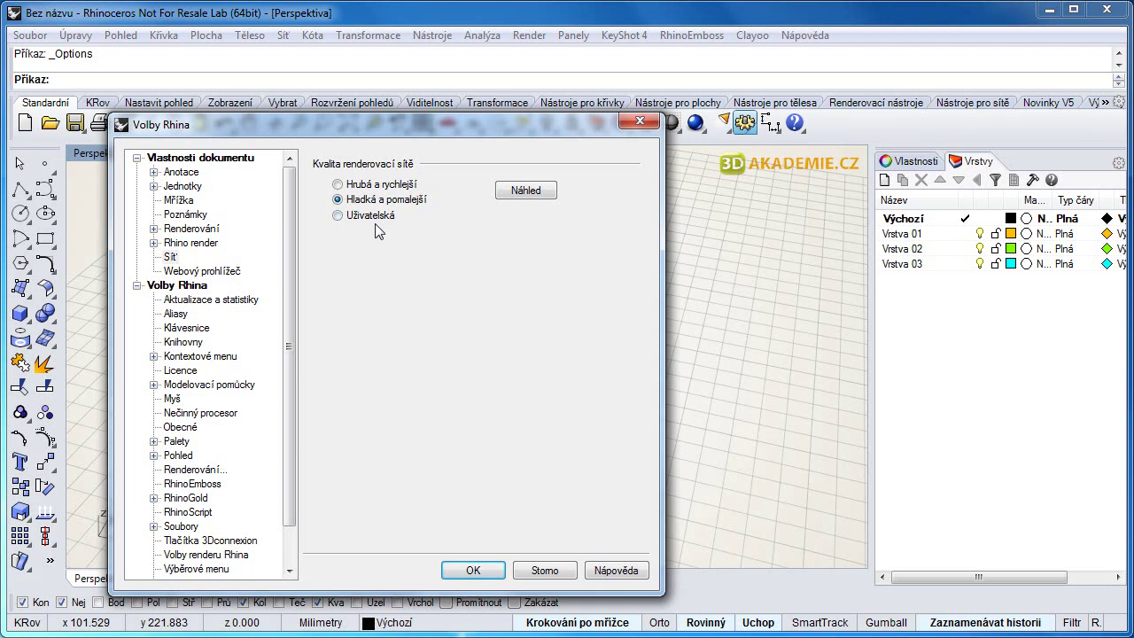
left_click(470, 570)
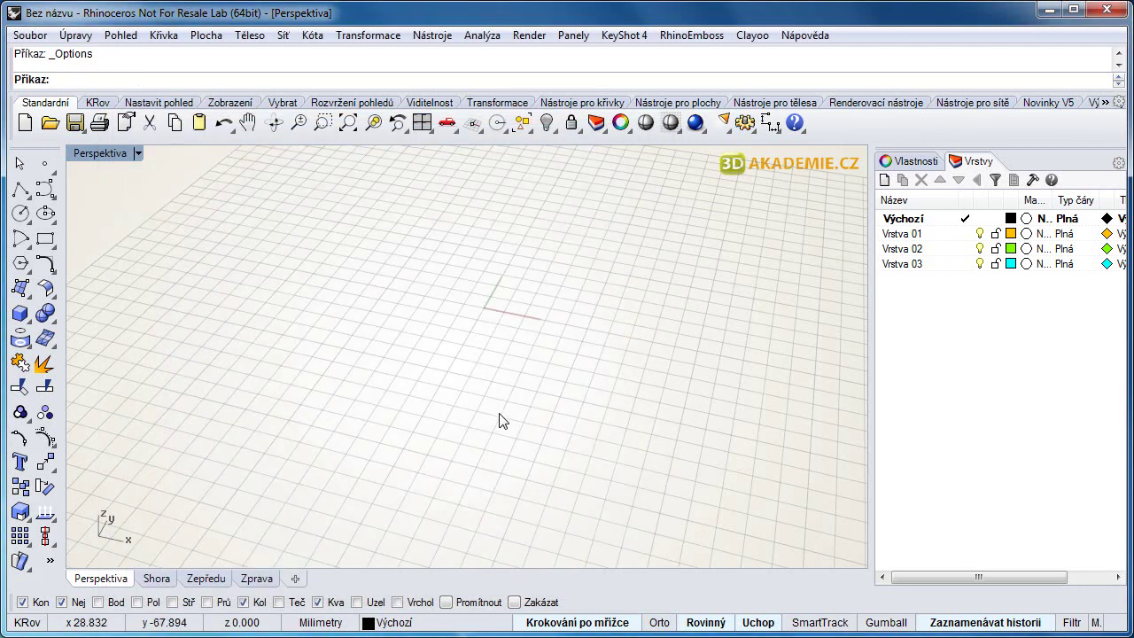
Step: Rename the layers Vrstva 01 and Vrstva 02 as Křivky and Plochy
scroll(453, 369, "down", 4)
scroll(451, 383, "up", 5)
right_click_drag(556, 387, 664, 385)
left_click(916, 234)
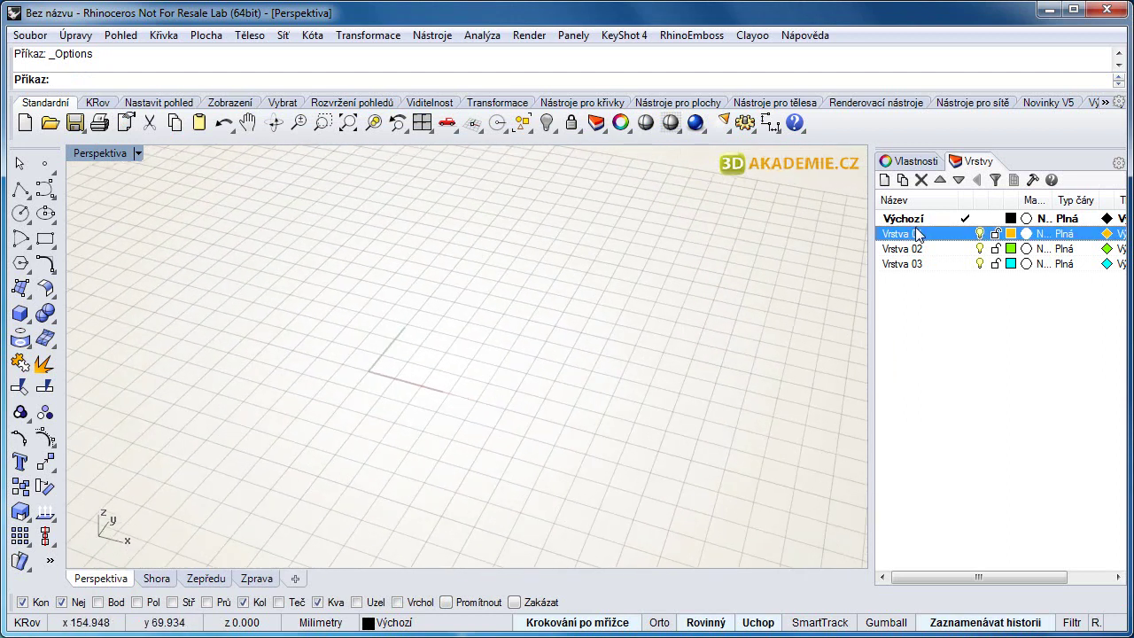
left_click(921, 236)
type("Křivky")
key("Return")
left_click(921, 250)
left_click(912, 252)
type("Plochy")
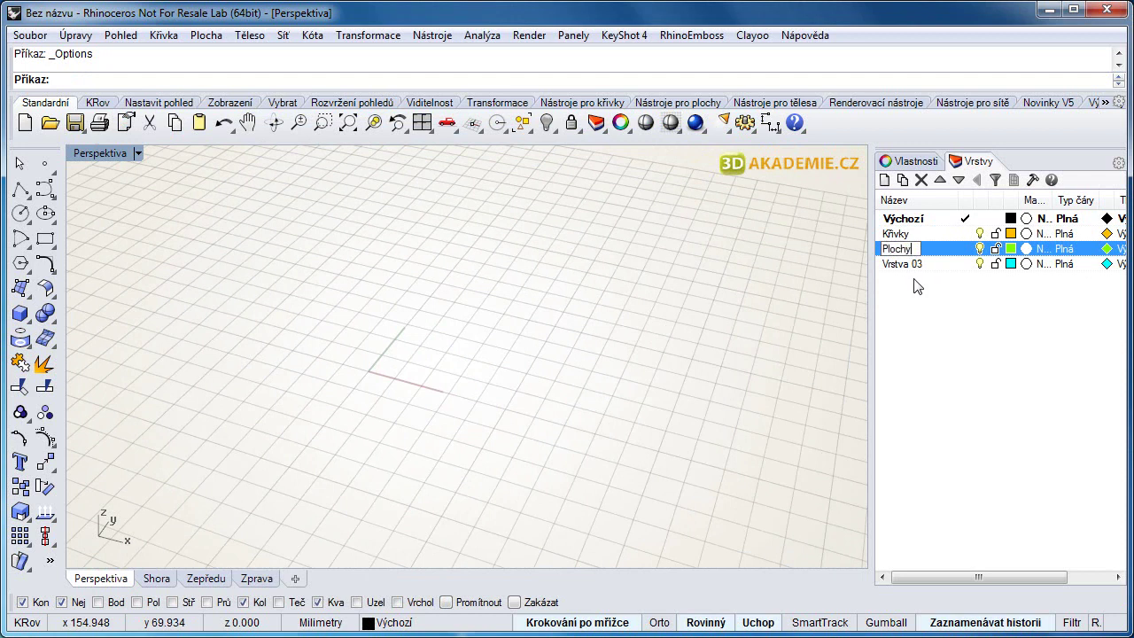
key("Return")
Step: Rename the layer Vrstva 03 as Tělesa and add a new layer named Pomocné
left_click(916, 264)
left_click(905, 264)
type("Tělesa")
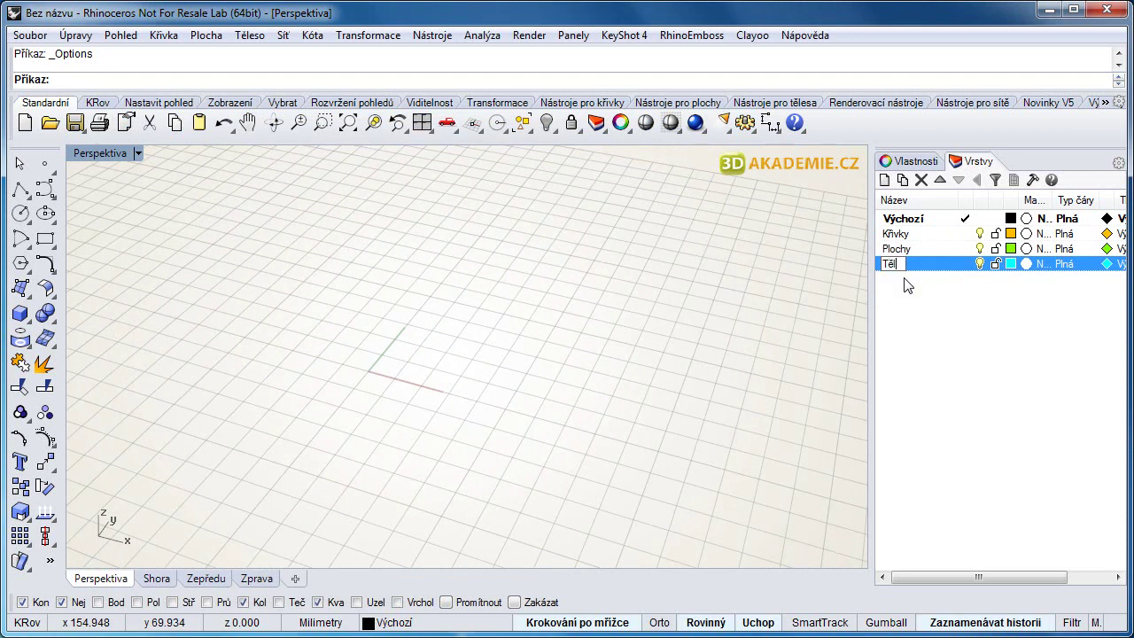
key("Return")
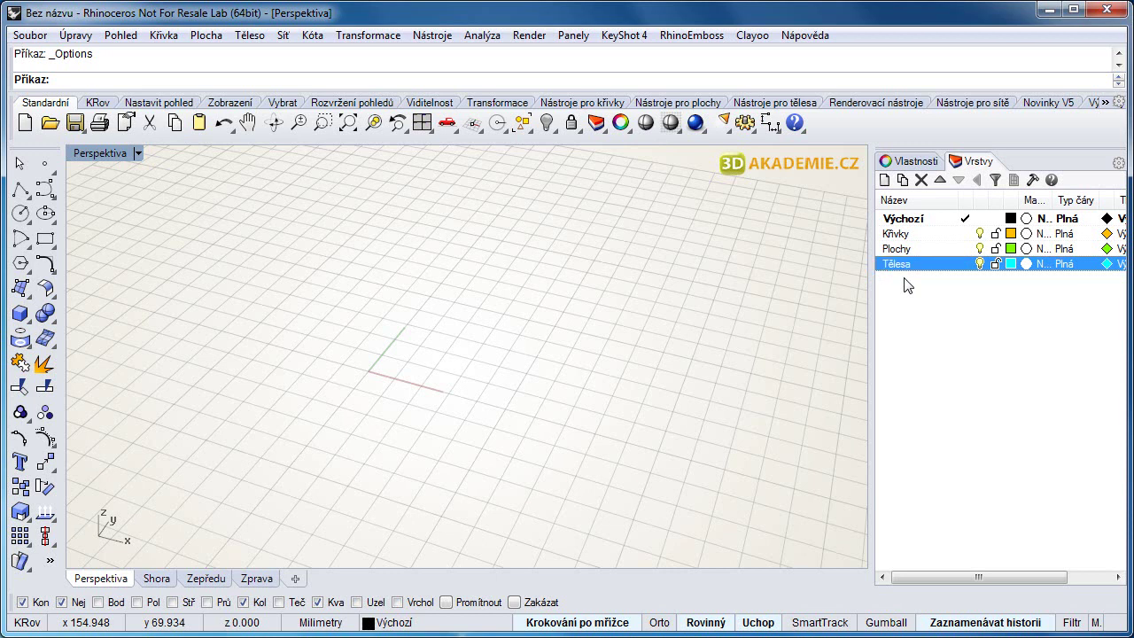
left_click(884, 180)
type("Pomocné")
key("Return")
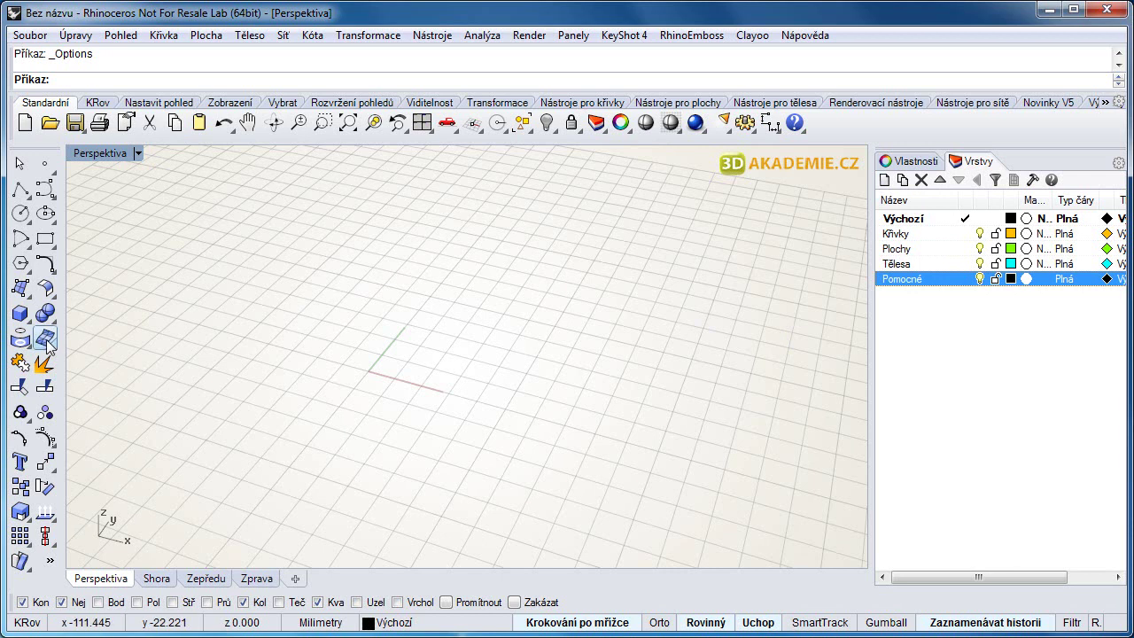
Step: Model a flat box from the origin as a base plate, about 200 × 190 mm and 10 mm high
left_click(19, 313)
left_click(368, 371)
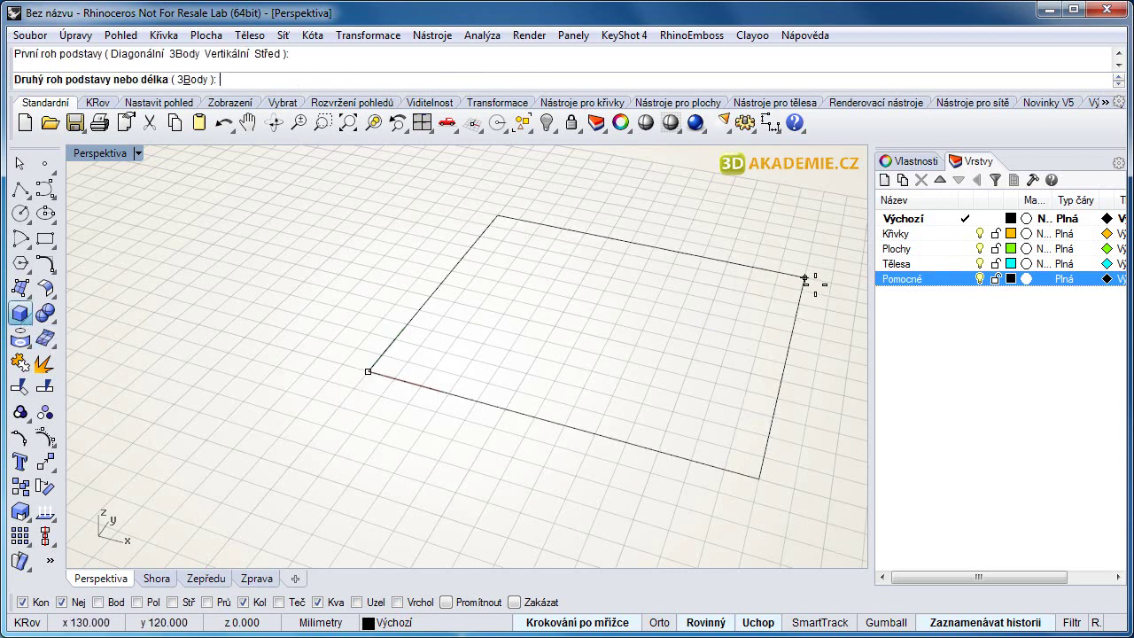
scroll(576, 304, "down", 3)
scroll(666, 286, "up", 2)
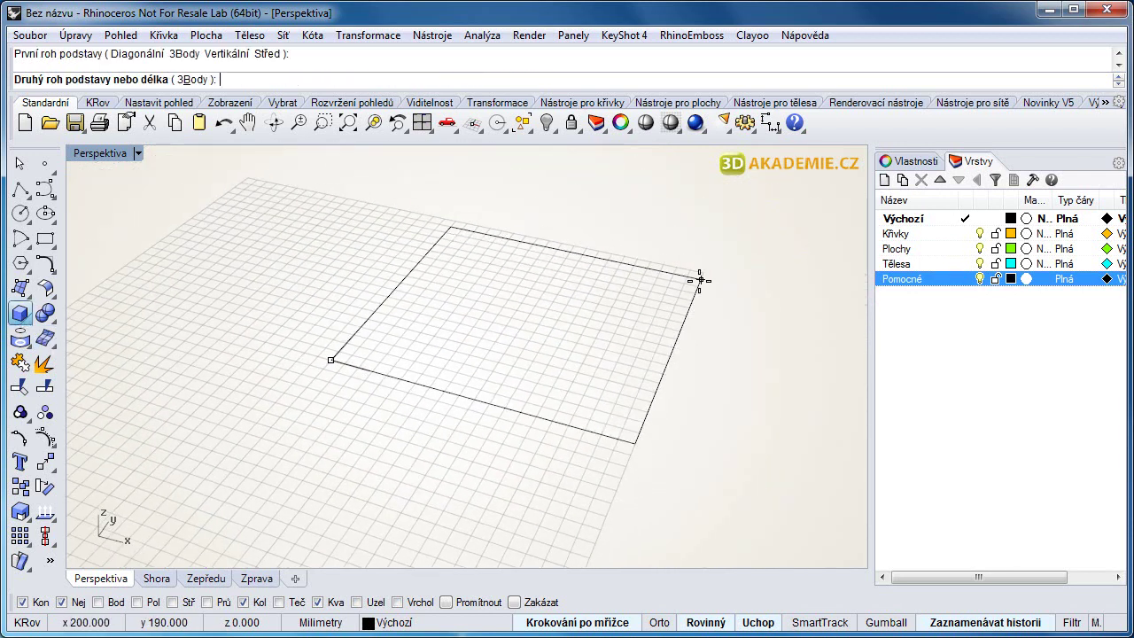
left_click(701, 280)
left_click(734, 266)
Step: Place a small box about 30 mm wide and 10 mm high on top of the plate at its origin corner
right_click(324, 319)
left_click(329, 348)
right_click(367, 345)
right_click(341, 346)
left_click(330, 347)
left_click(392, 329)
left_click(389, 321)
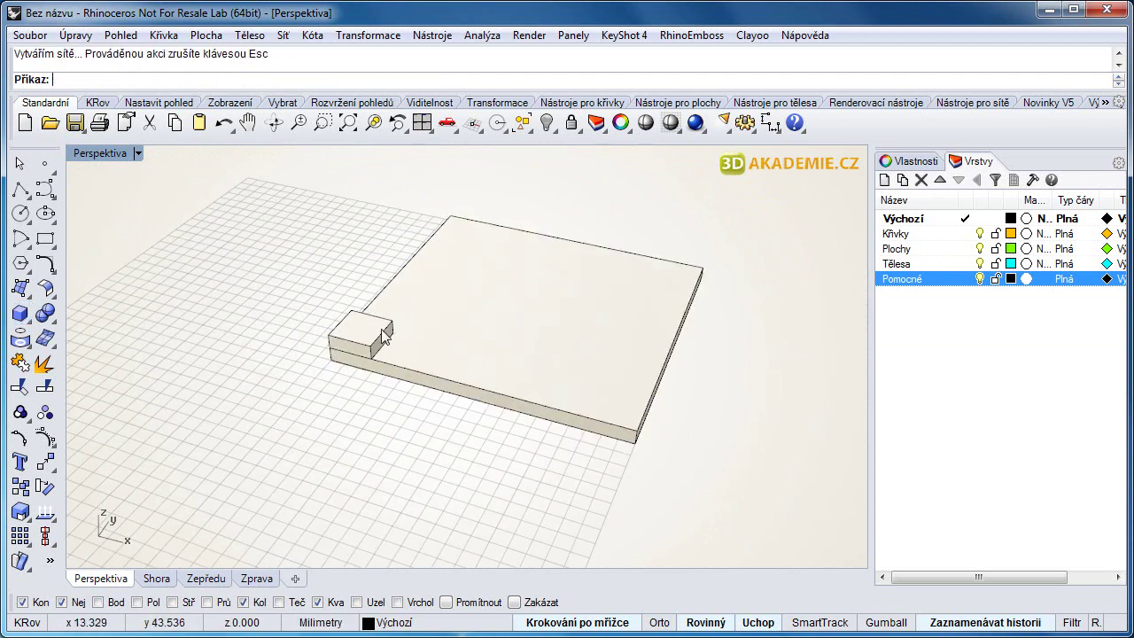
Step: Copy the small box onto the diagonally opposite corner and the near corner along the plate's X edge
left_click(20, 486)
left_click(393, 333)
left_click(675, 262)
right_click(372, 329)
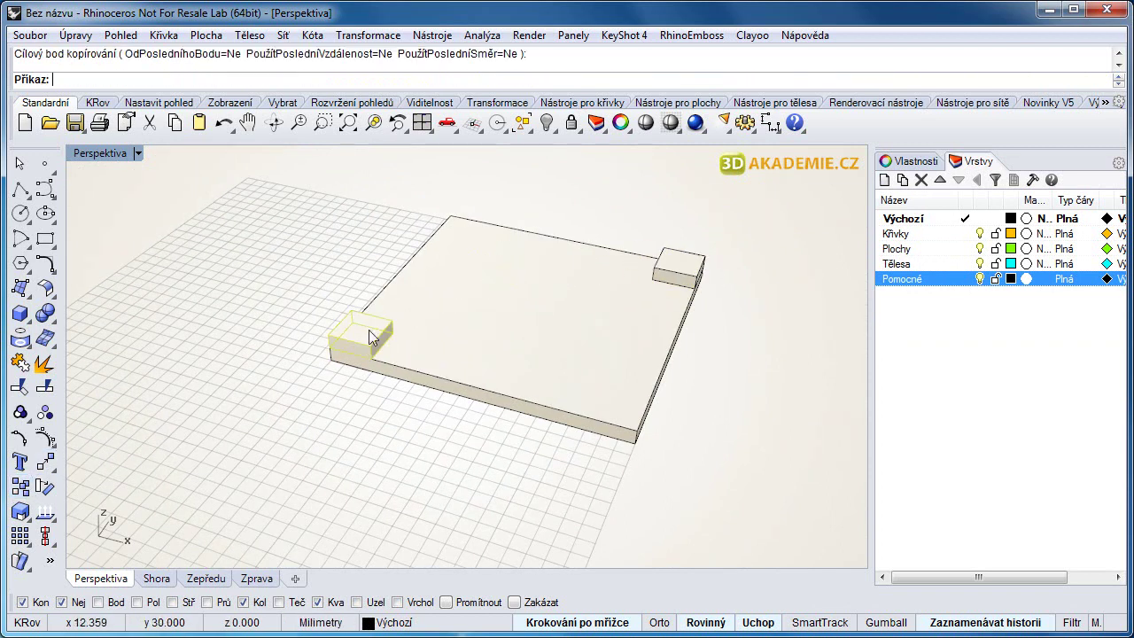
right_click(369, 328)
left_click(371, 359)
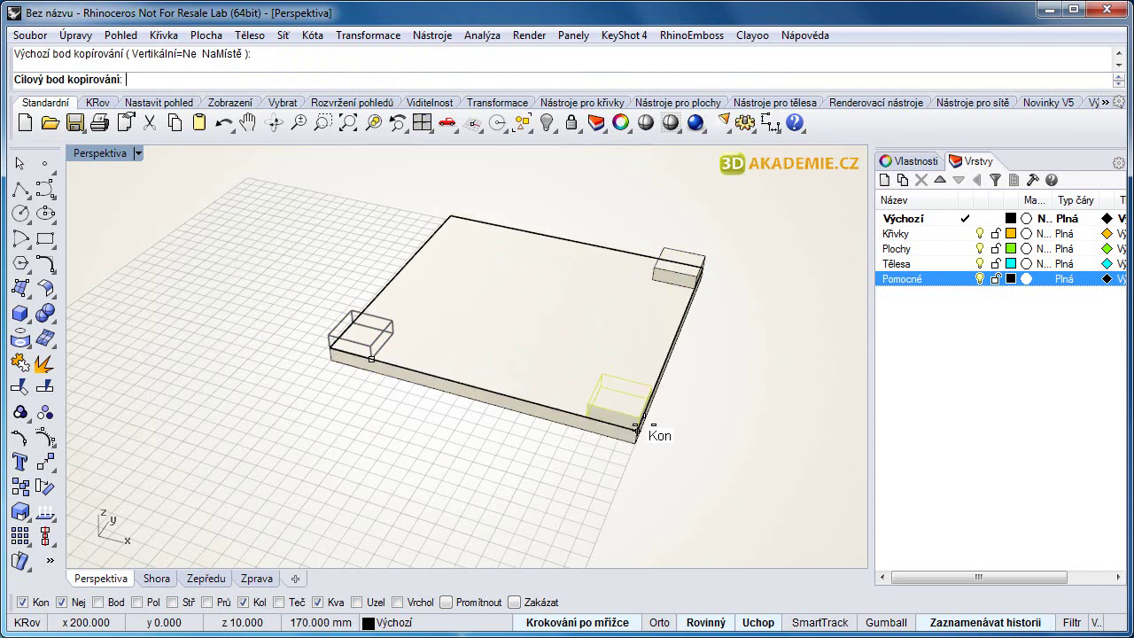
left_click(640, 418)
right_click(497, 271)
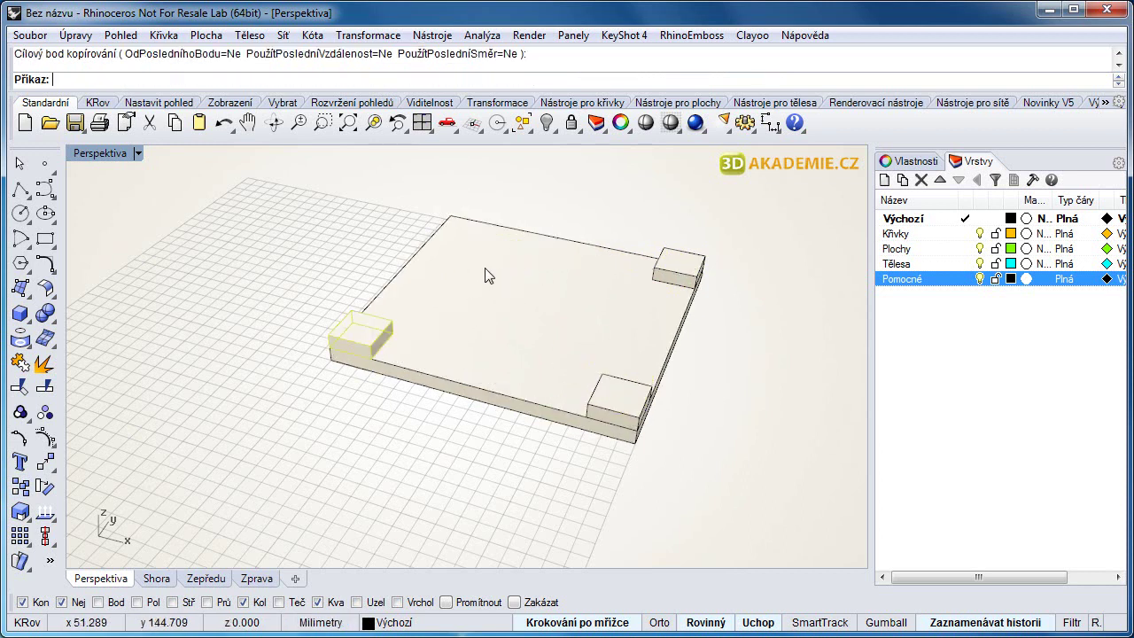
Step: Copy the original small box onto the plate's remaining empty corner
left_click(359, 345)
right_click(355, 332)
left_click(350, 328)
left_click(455, 223)
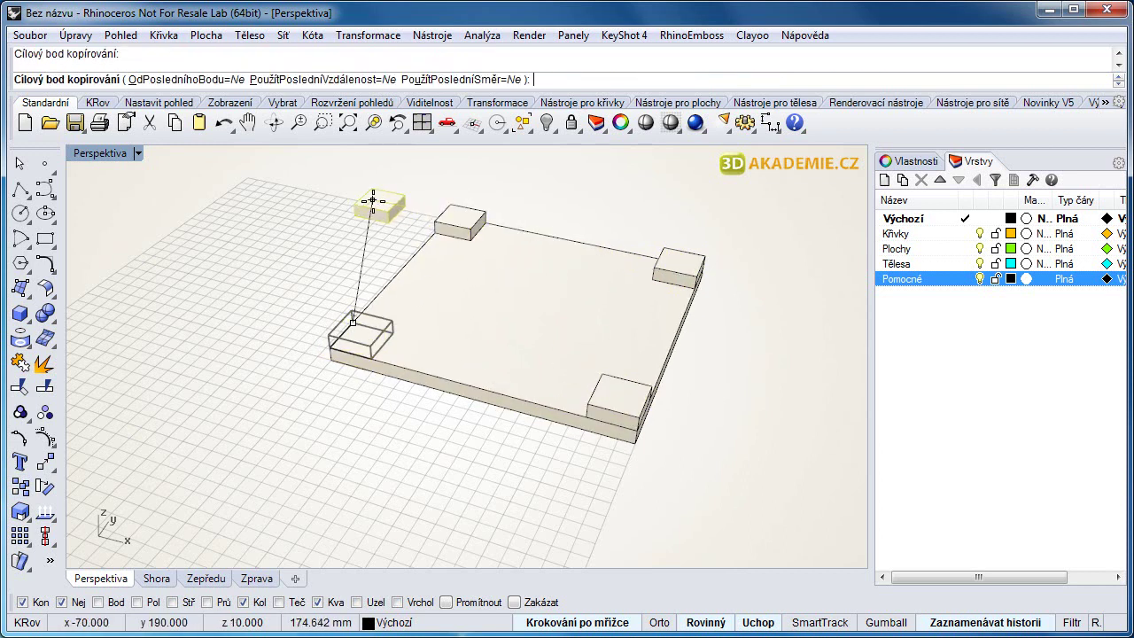
right_click(443, 276)
Step: Move the plate and all four corner boxes to the Pomocné layer
left_click_drag(709, 488, 291, 192)
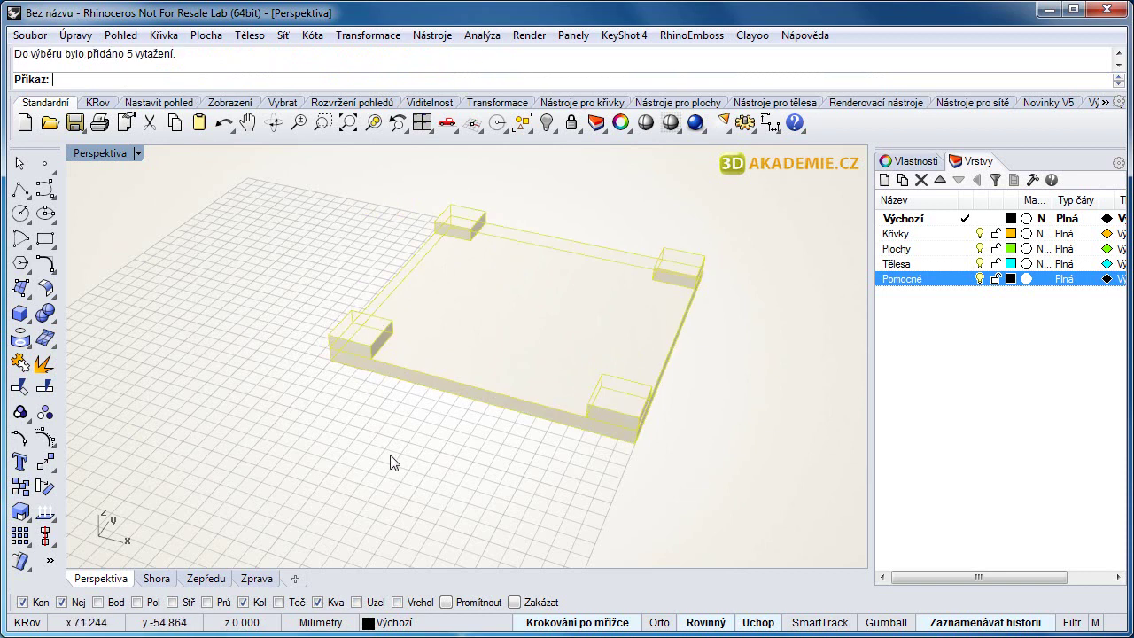
left_click(394, 623)
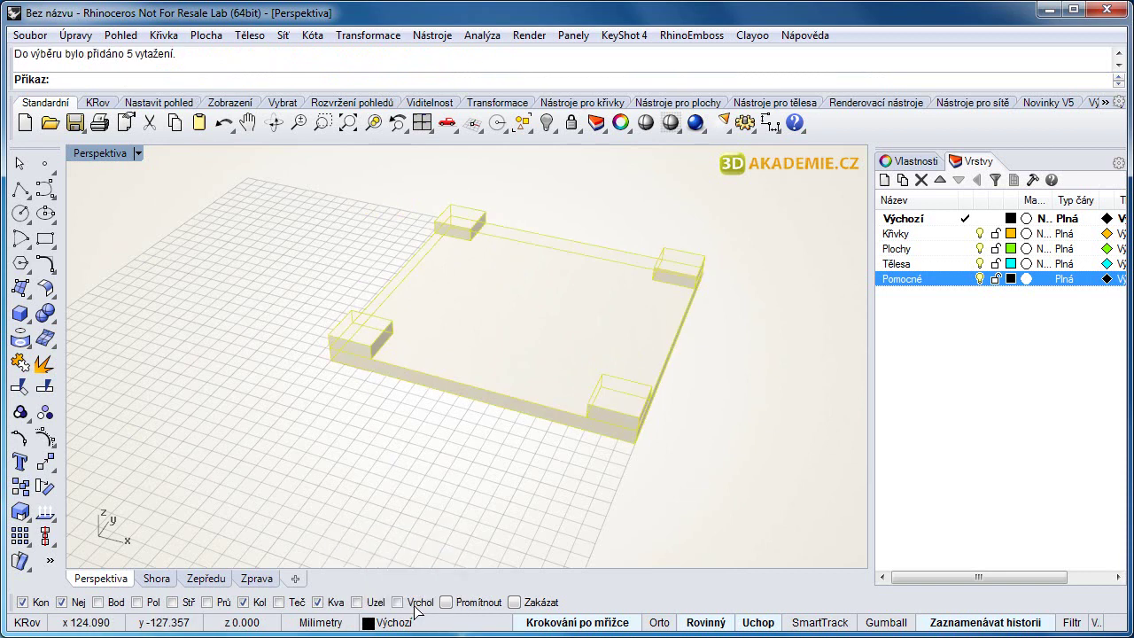
left_click(408, 606)
mouse_move(595, 401)
right_mouse_down()
mouse_move(505, 332)
mouse_move(483, 346)
right_mouse_up()
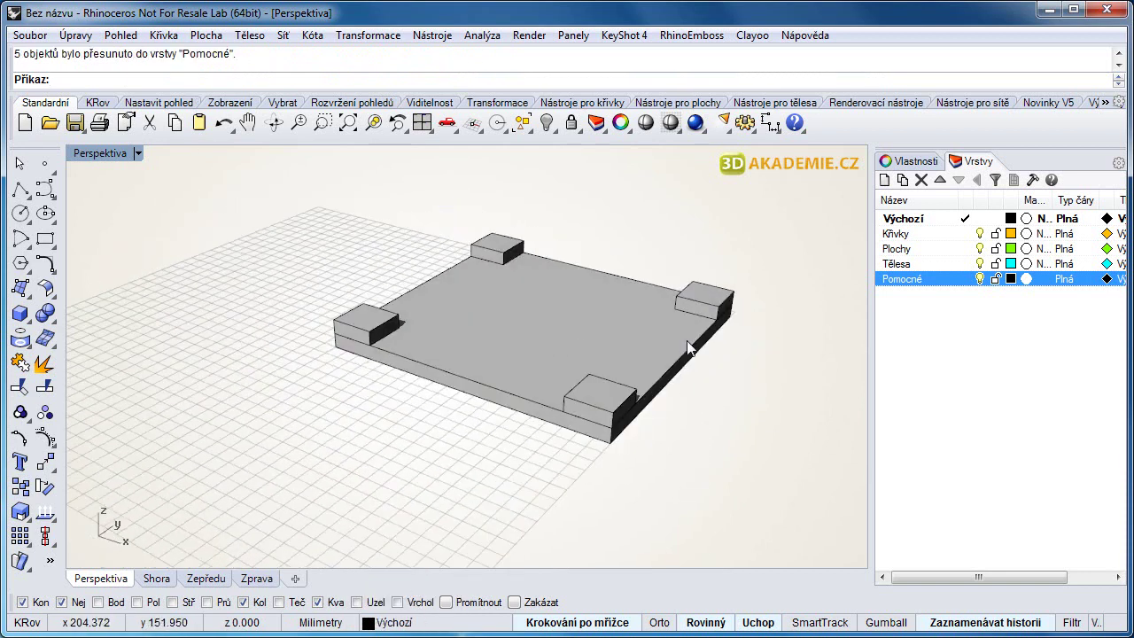
Step: Demonstrate the Pomocné layer's visibility by hiding and showing its objects twice
left_click(979, 279)
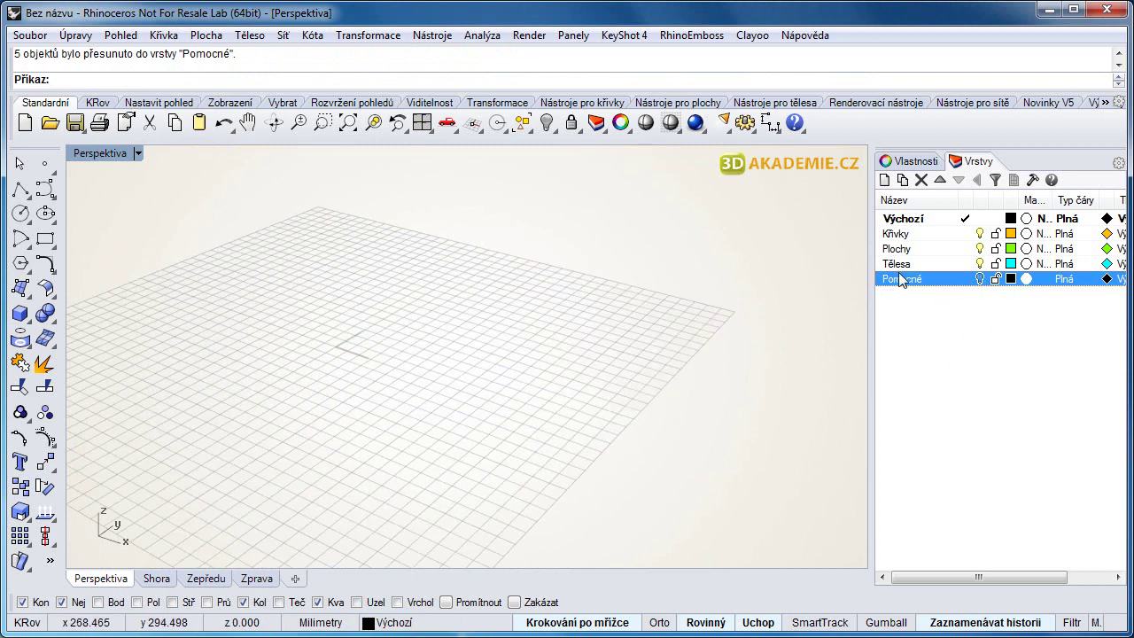
left_click(979, 278)
left_click(980, 279)
left_click(979, 278)
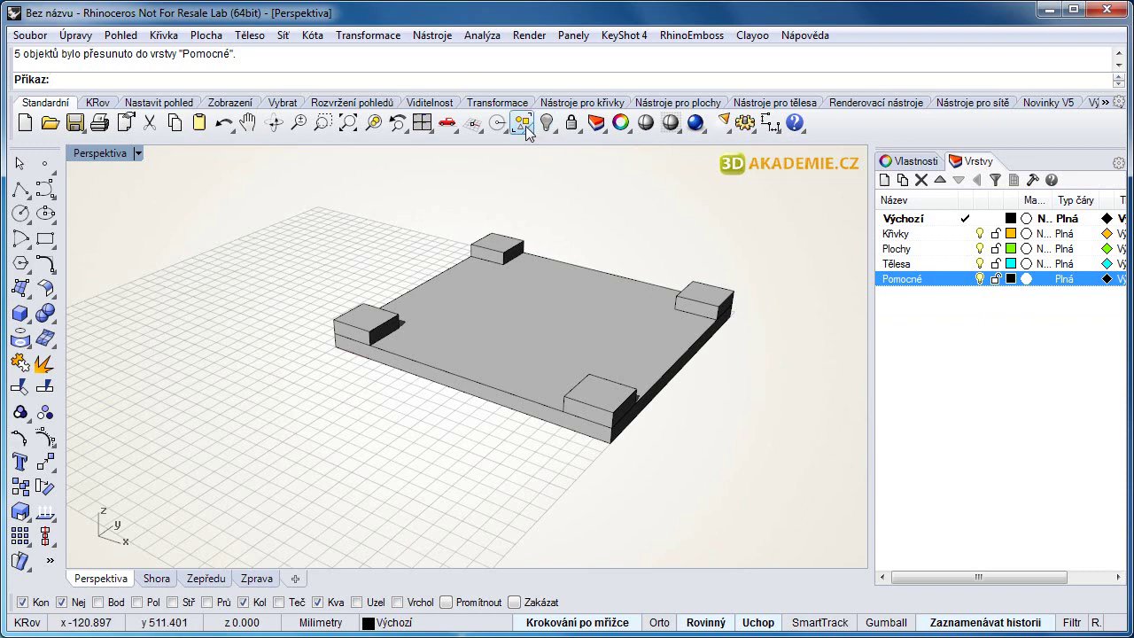
Step: Add a spotlight whose cone is centred on the plate, with its apex raised off to one side
left_click(728, 132)
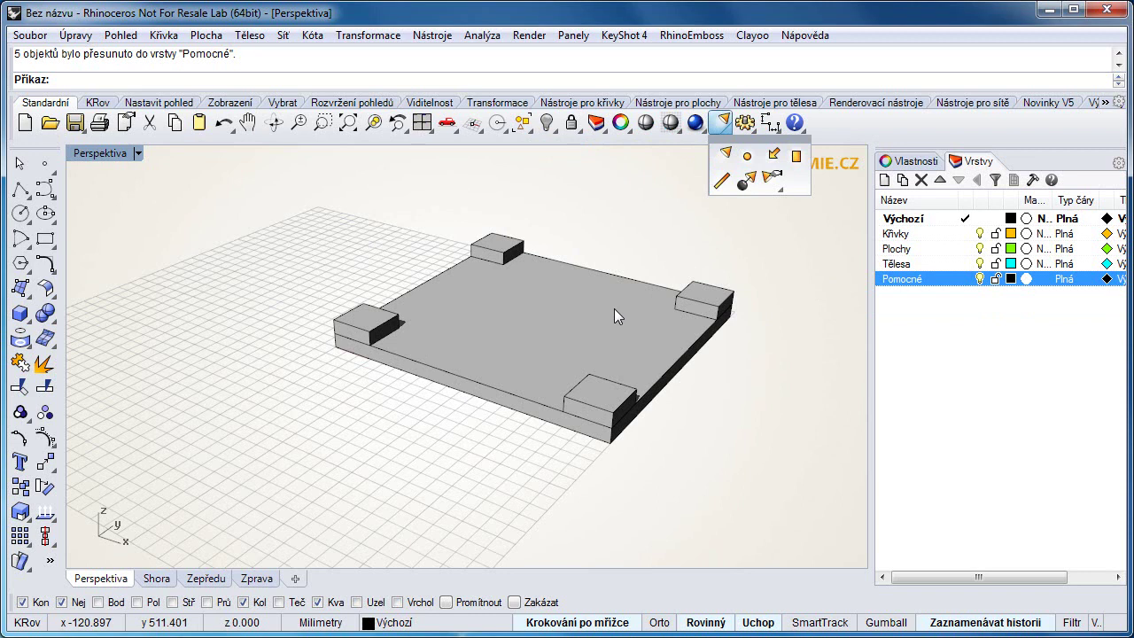
left_click(726, 154)
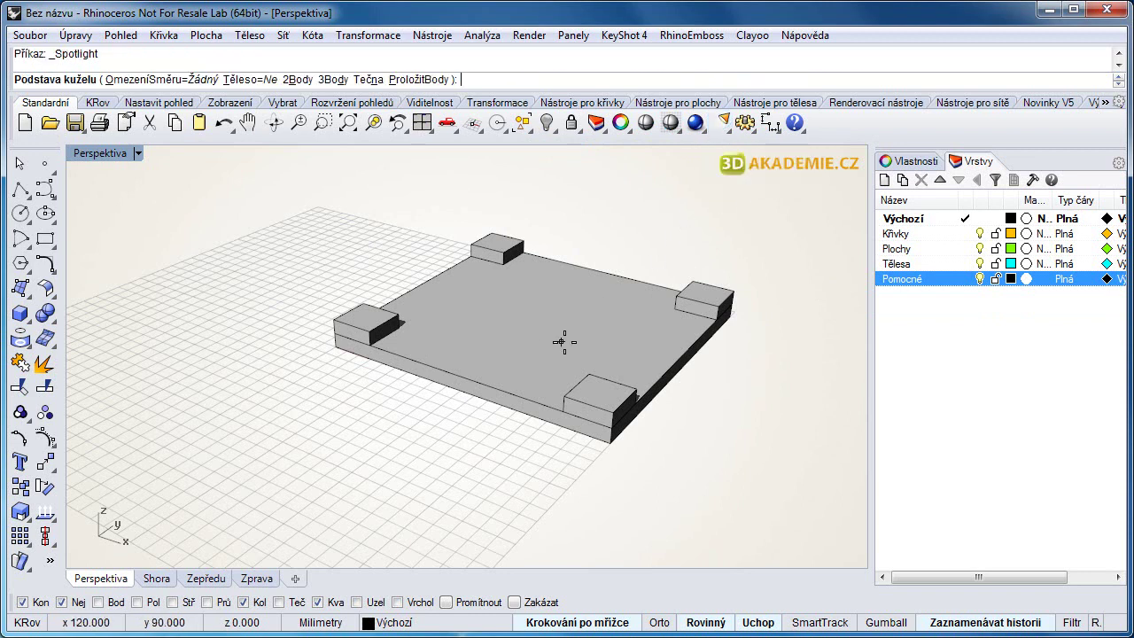
left_click(561, 341)
left_click(679, 435)
scroll(679, 436, "down", 4)
scroll(678, 436, "down", 2)
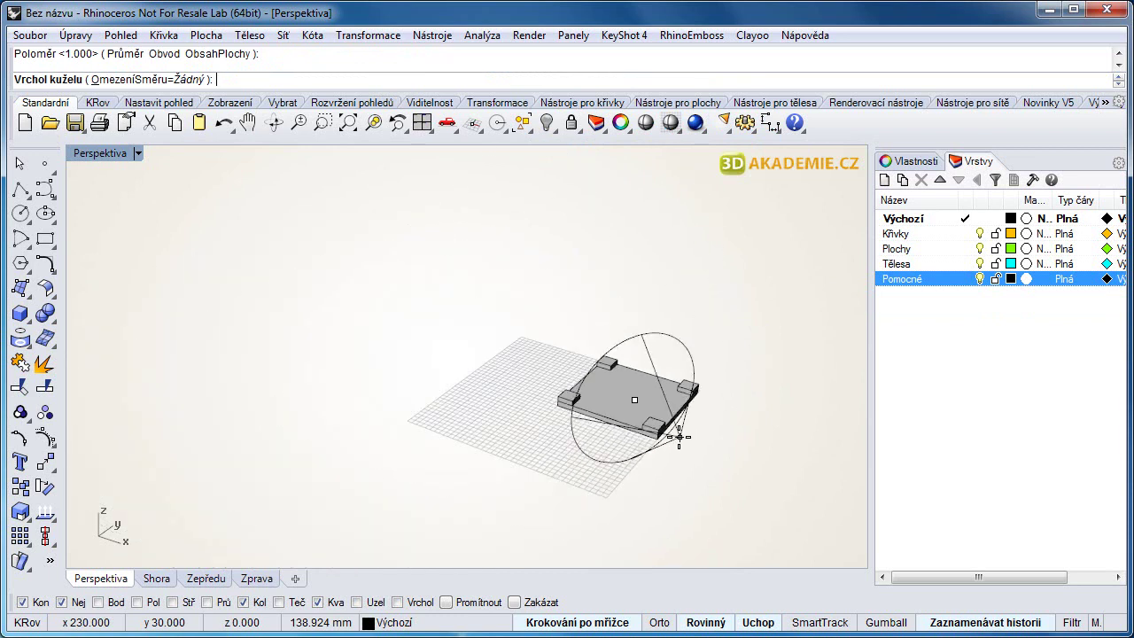
left_click(392, 410, "ctrl")
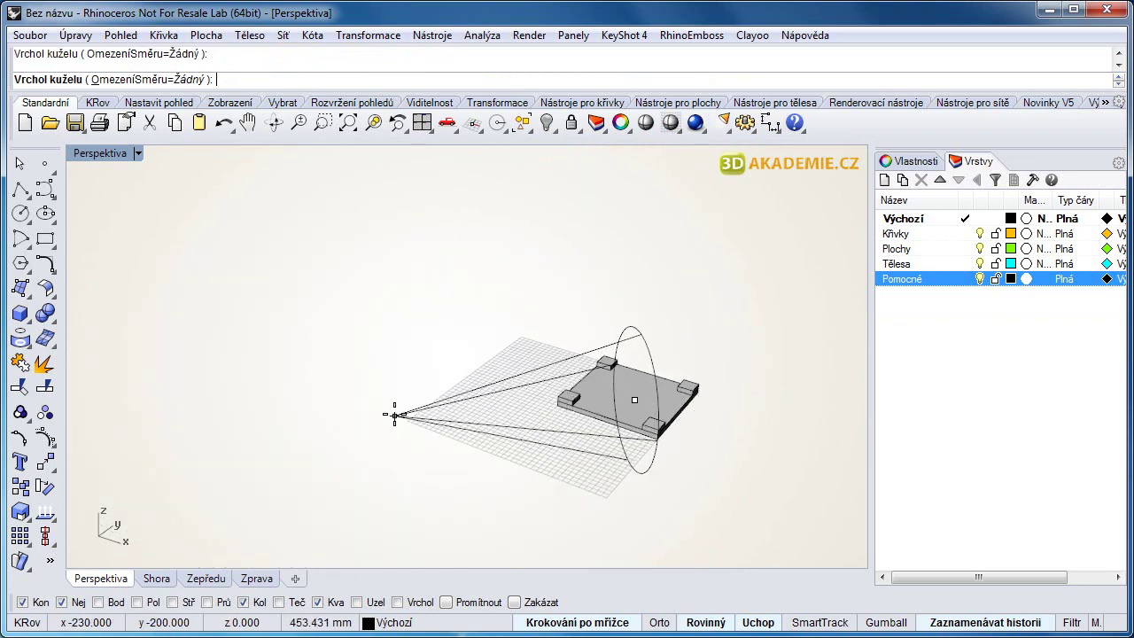
left_click(662, 196)
scroll(466, 464, "up", 5)
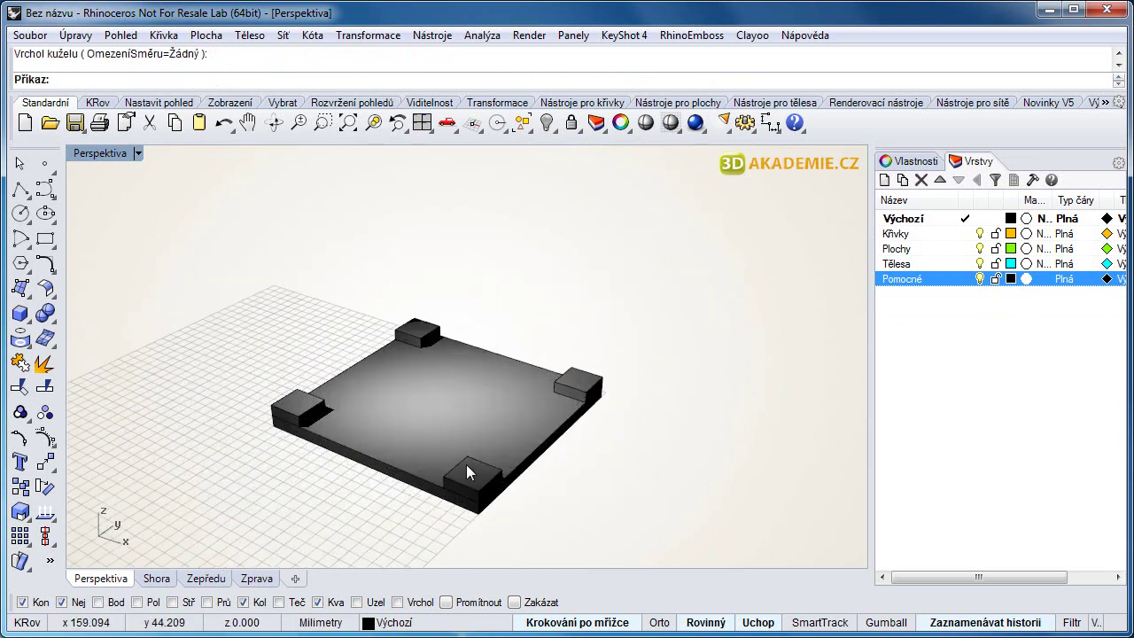
scroll(466, 464, "up", 2)
right_click_drag(494, 435, 498, 392)
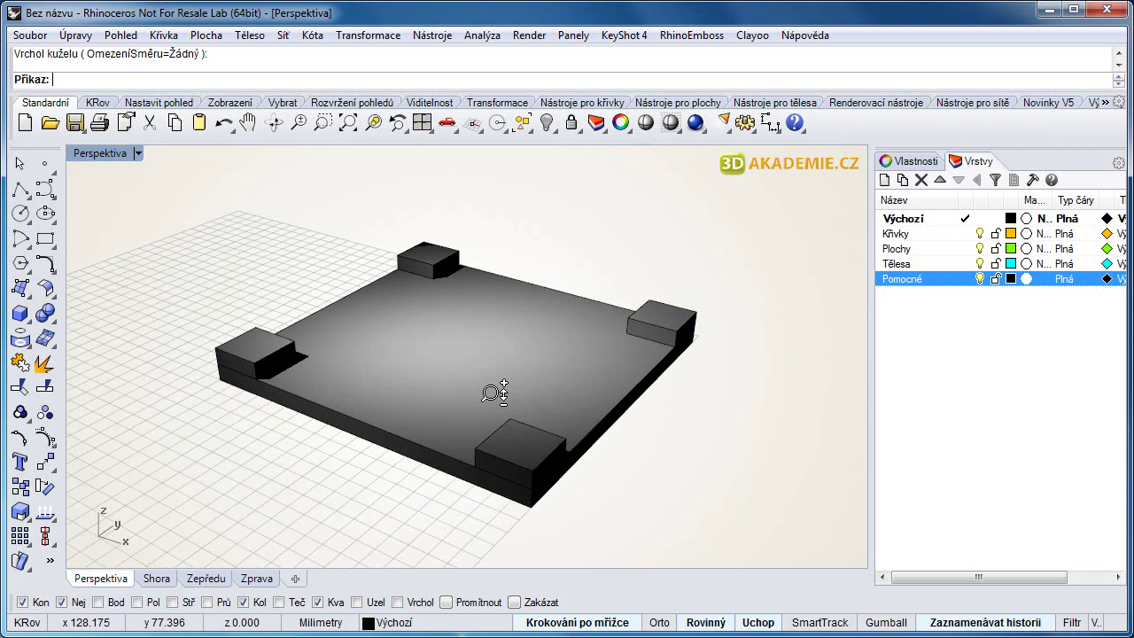
Step: Create a sphere in the middle of the plate and shift it towards the plate's back edge
left_click(22, 316)
left_click(70, 322)
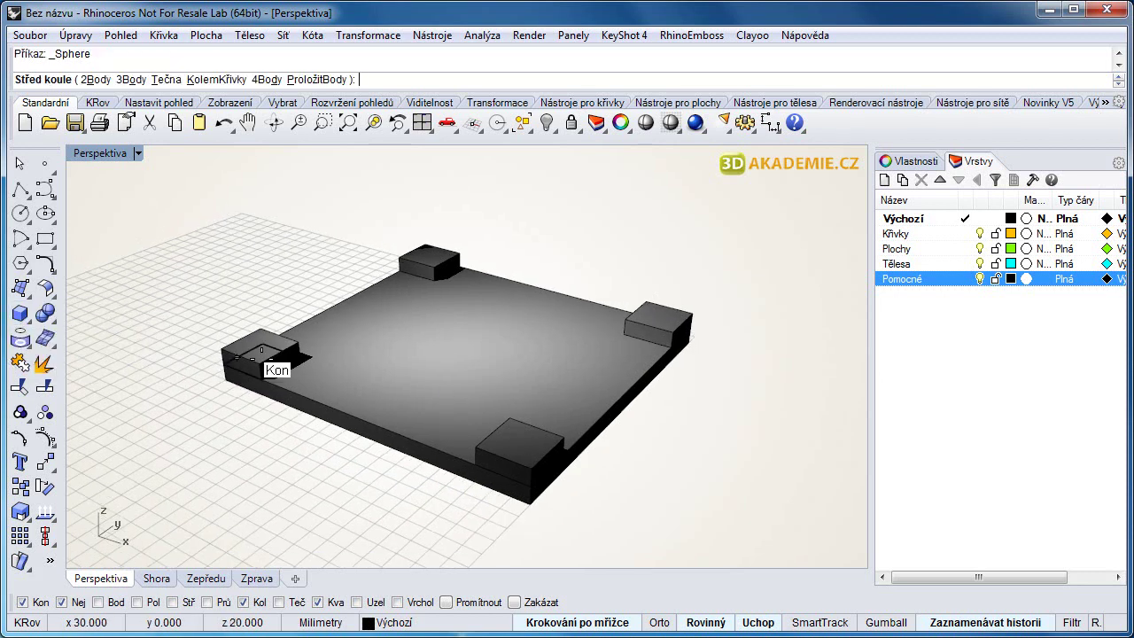
left_click(463, 355)
left_click(530, 375)
left_click_drag(473, 348, 531, 294)
right_click_drag(667, 333, 712, 254)
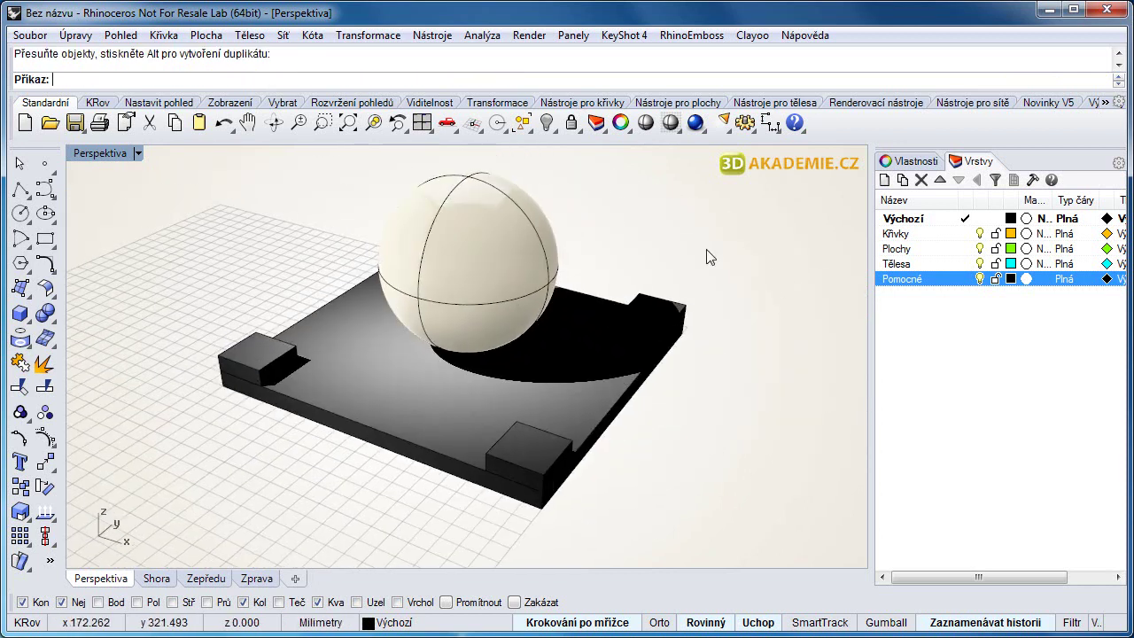
Step: Place a point light raised above the plate's far corner, beside the sphere
left_click(745, 131)
left_click(753, 162)
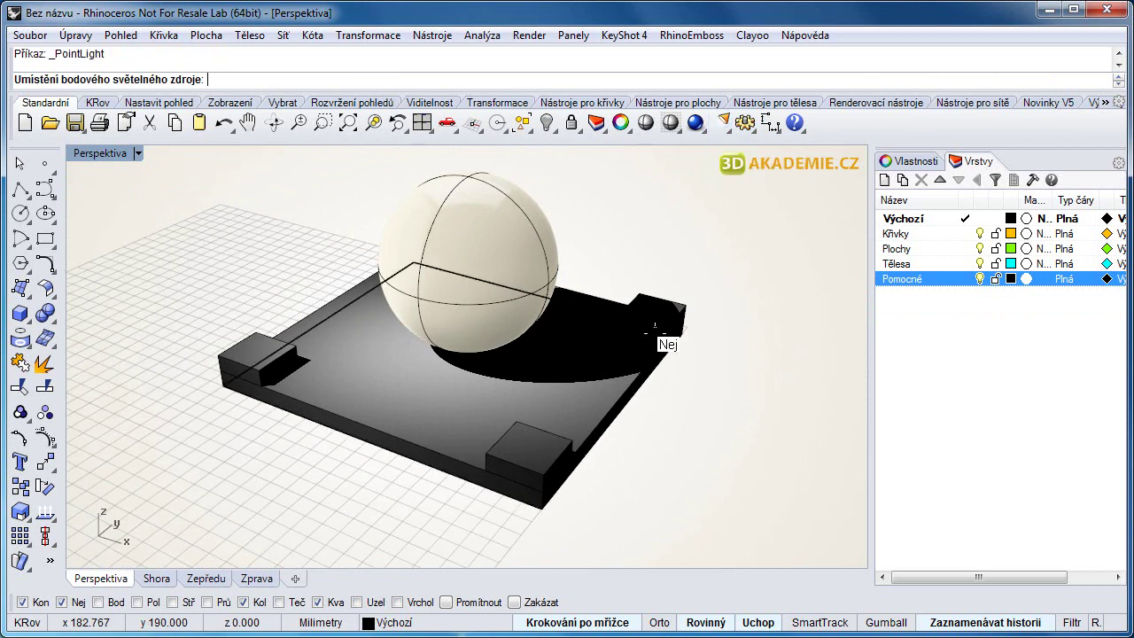
scroll(700, 274, "down", 5)
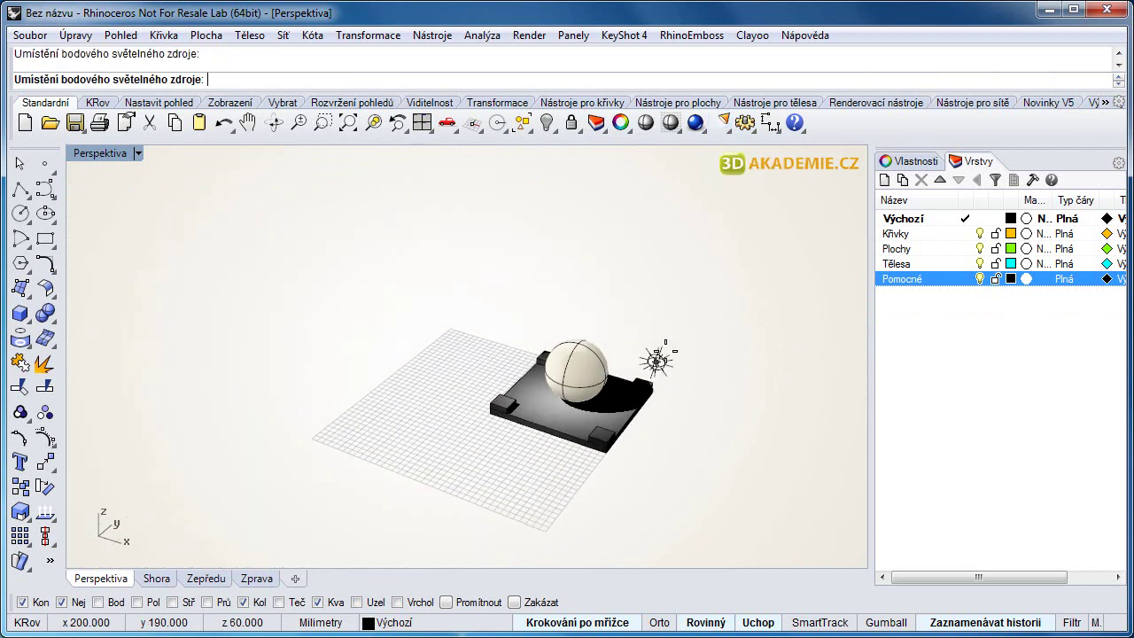
left_click(676, 302)
scroll(676, 303, "up", 5)
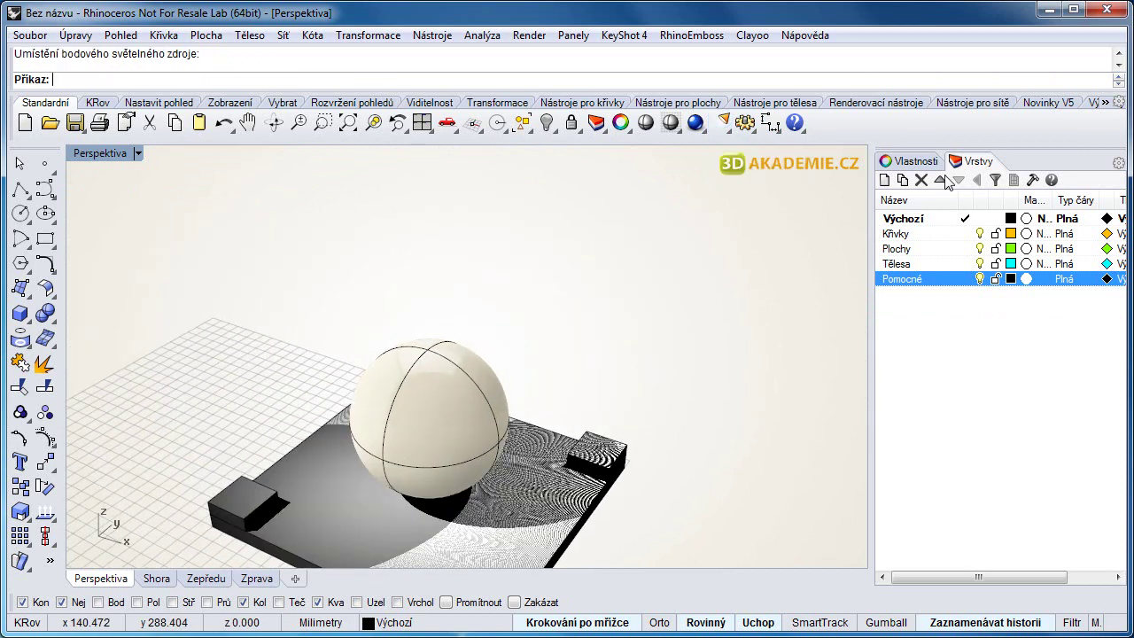
Step: Select the point light in the four-viewport layout and set its shadow intensity to 10
left_click(922, 163)
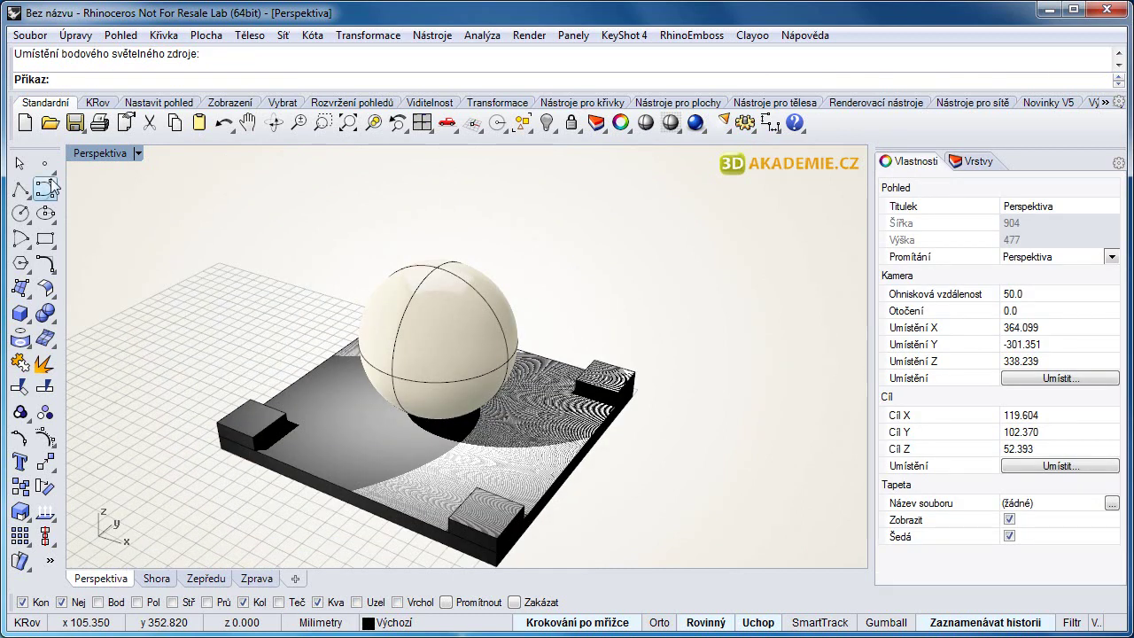
double_click(113, 155)
left_click(330, 209)
right_click_drag(330, 210, 182, 306, "ctrl")
key("Escape")
left_click(268, 256)
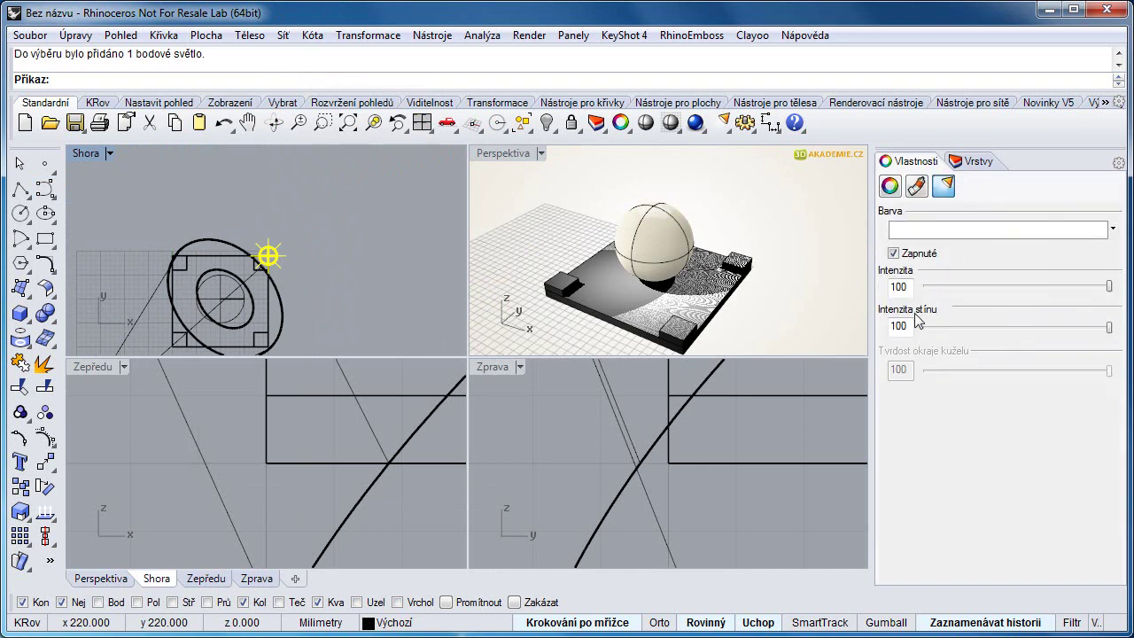
double_click(902, 326)
type("10")
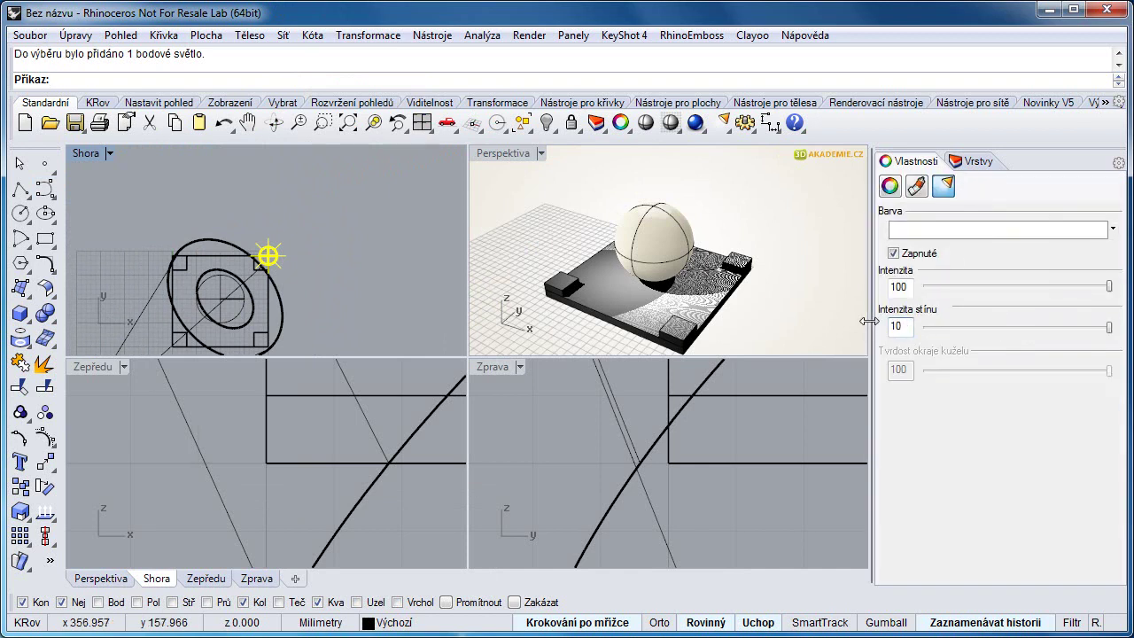
key("Tab")
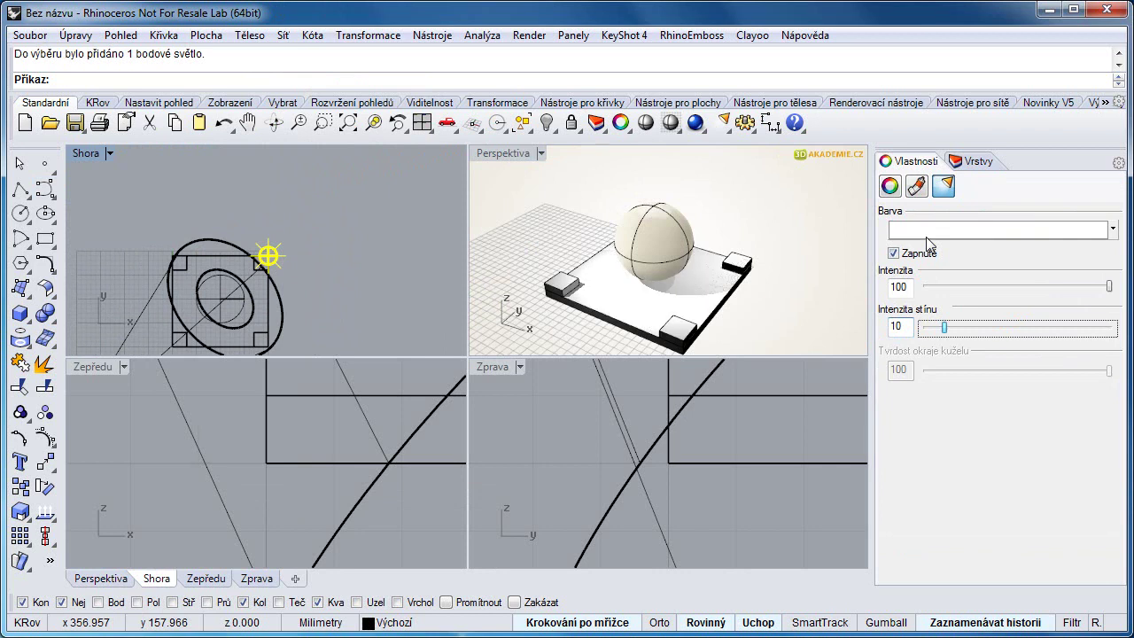
Step: Change the point light's colour from white to a dark grey
left_click(926, 235)
mouse_move(623, 281)
left_mouse_down()
mouse_move(644, 295)
mouse_move(617, 297)
left_mouse_up()
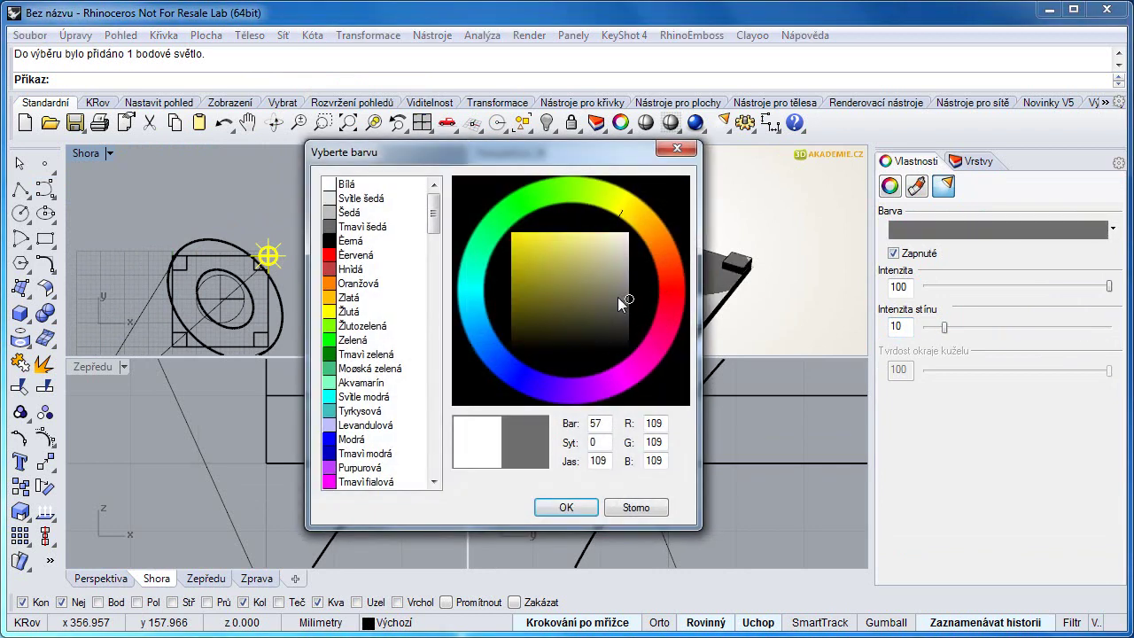
left_click(567, 506)
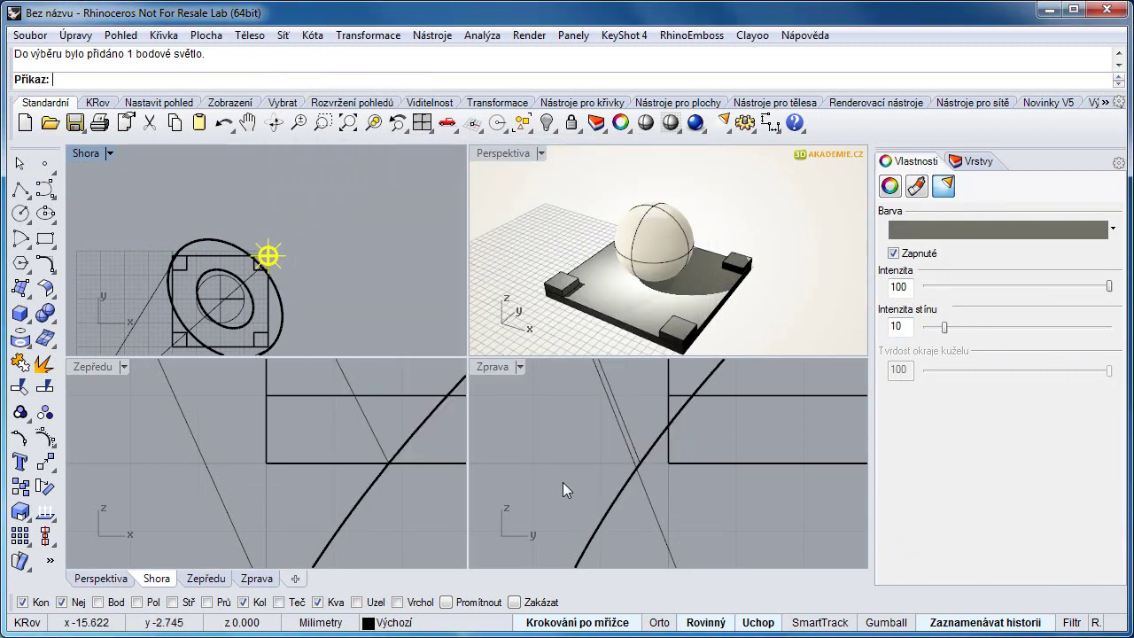
Step: Add the spotlight to the selected point light and move both lights to the Pomocné layer
left_click(171, 297, "shift")
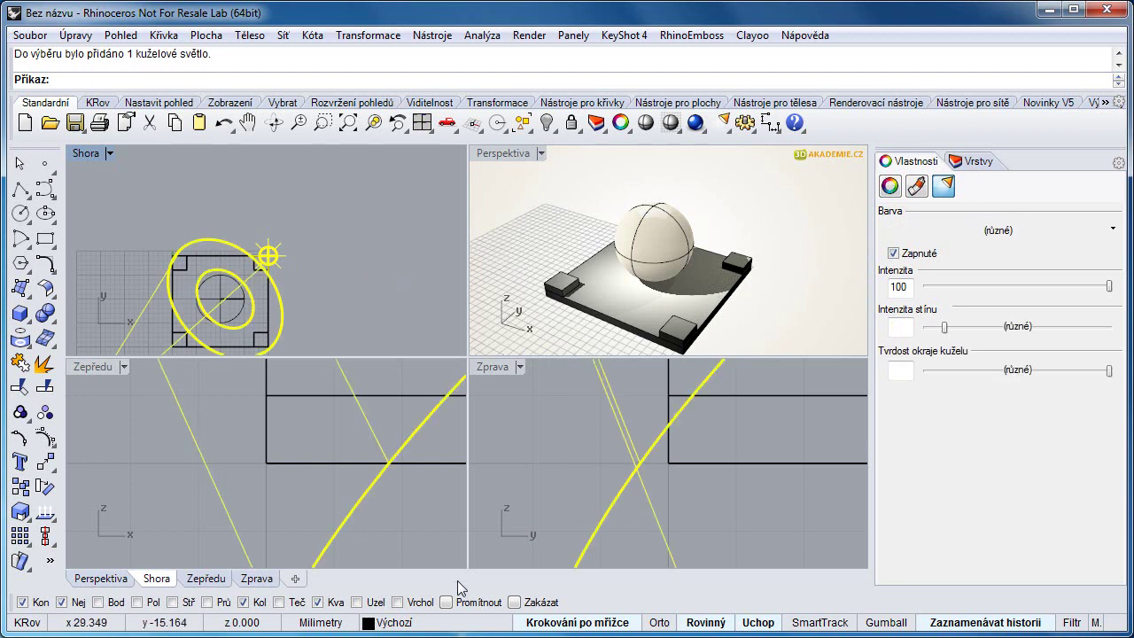
left_click(389, 622)
left_click(429, 609)
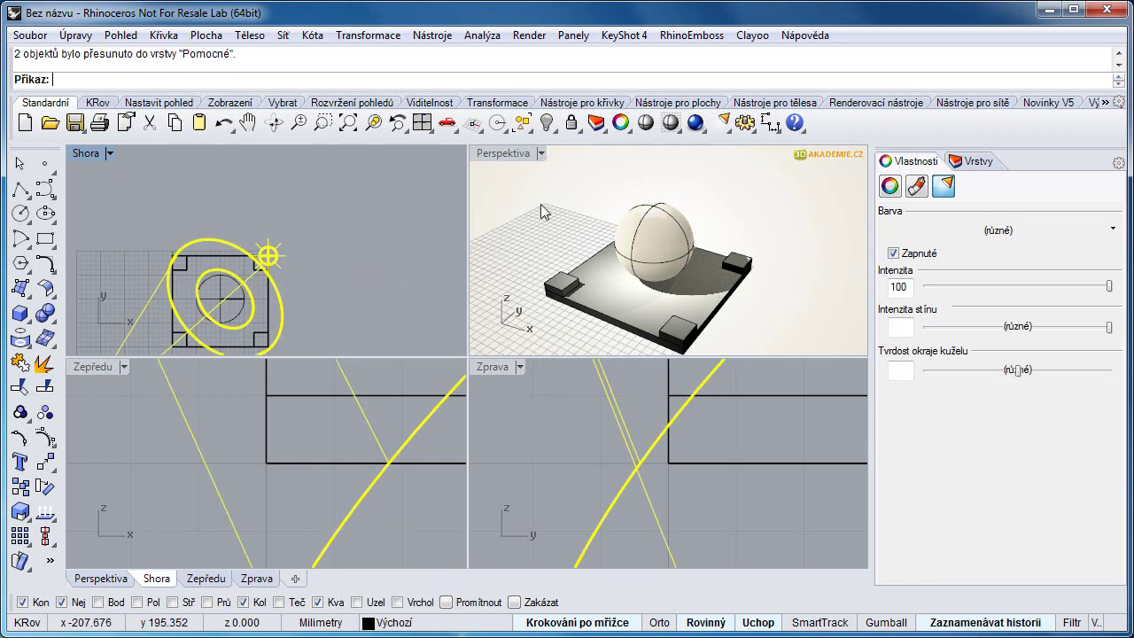
left_click(544, 211)
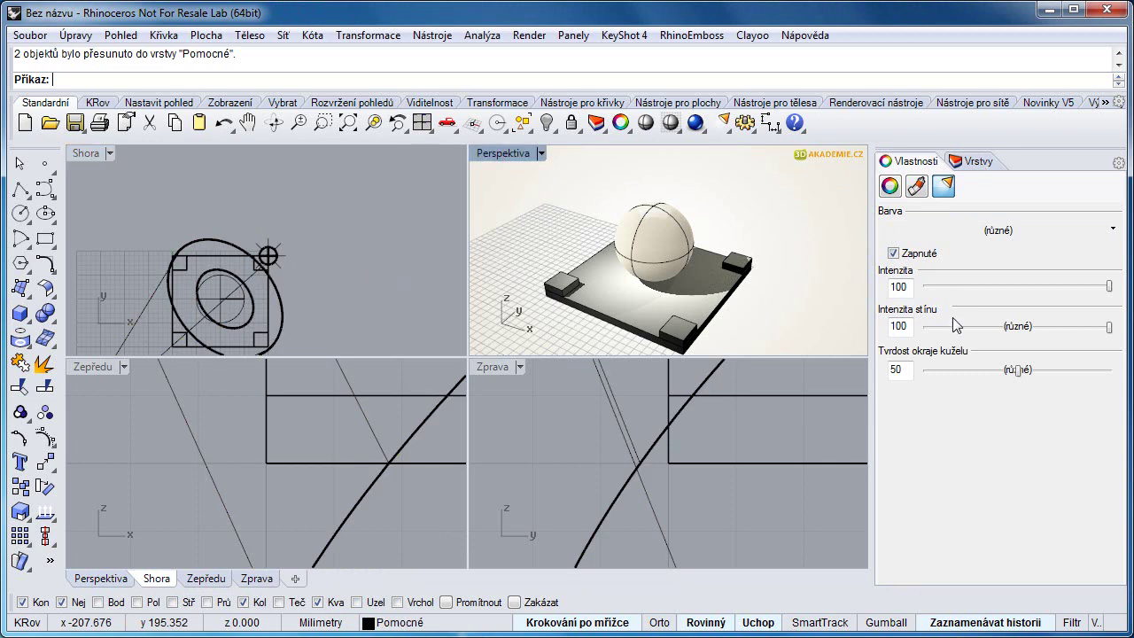
Step: Turn off the visibility of the Pomocné layer
left_click(973, 161)
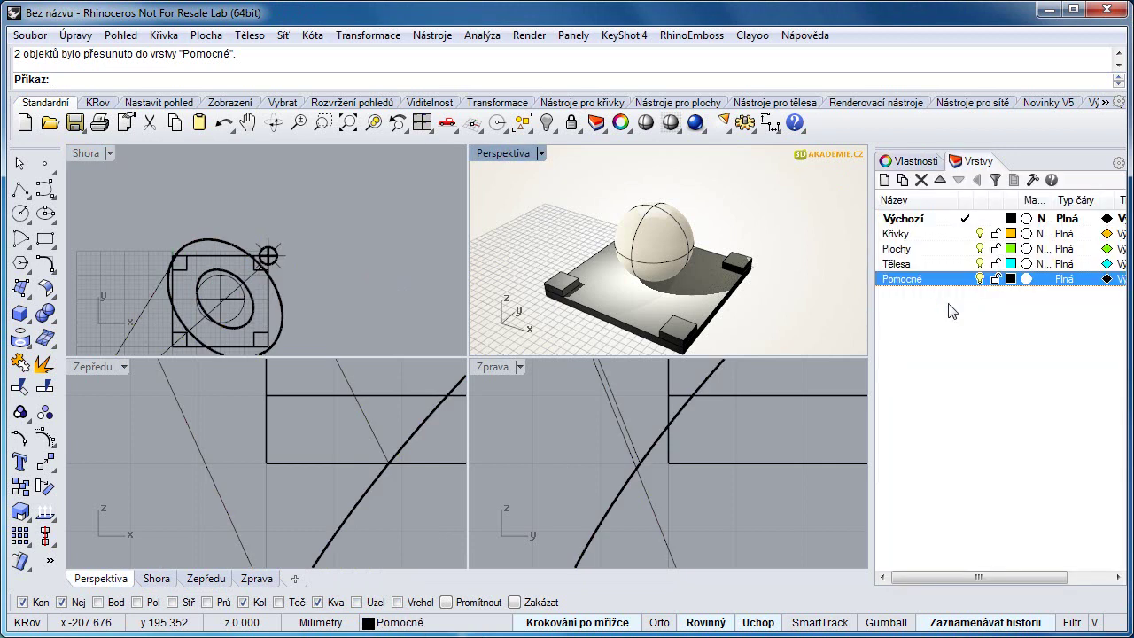
left_click(980, 279)
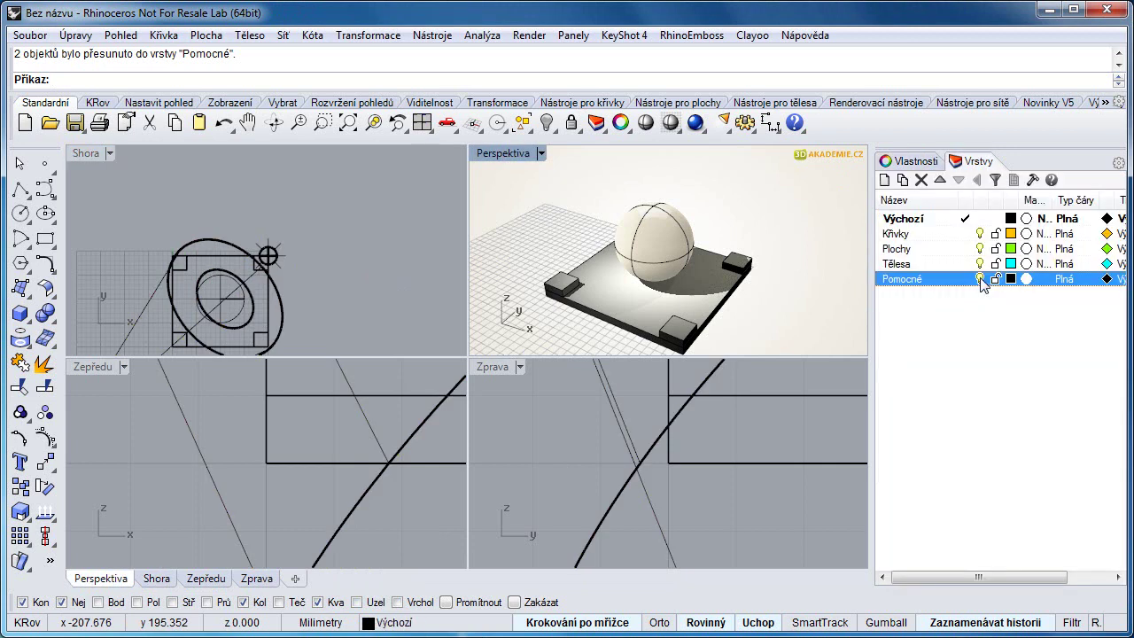
left_click(751, 274)
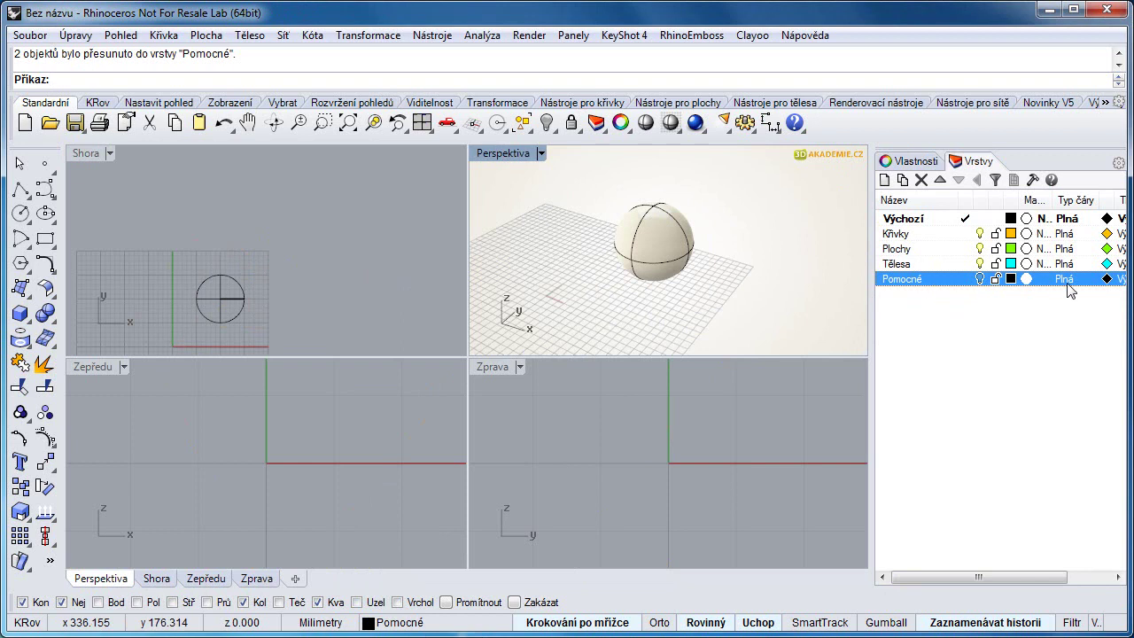
Step: Delete the remaining sphere and maximise the Perspektiva viewport
right_click_drag(825, 283, 717, 278)
key("ctrl+a")
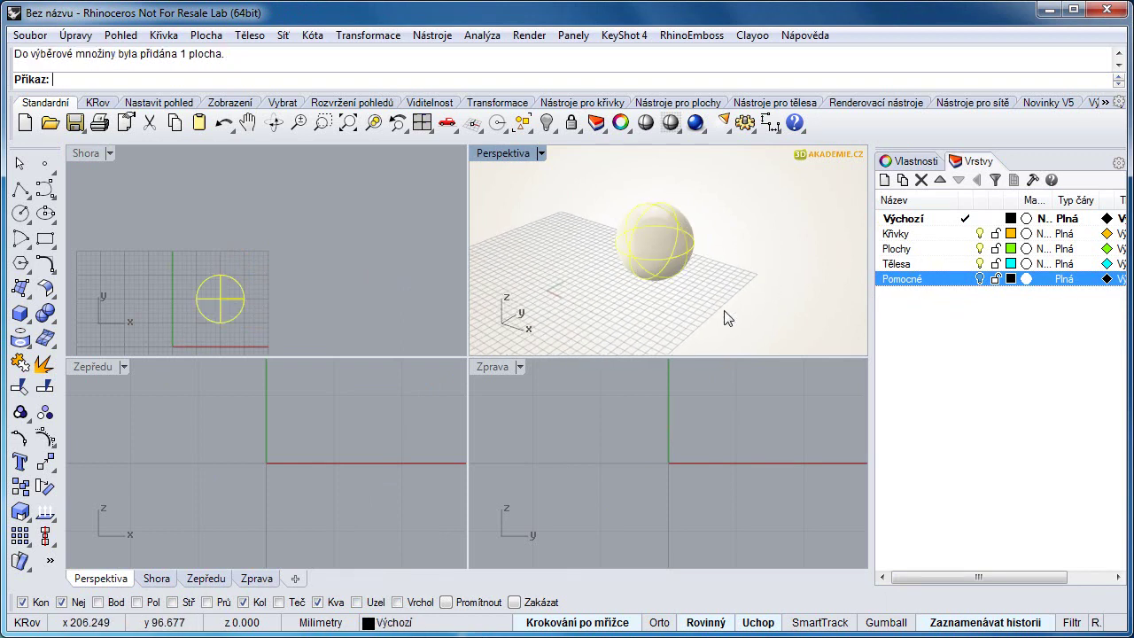
key("Delete")
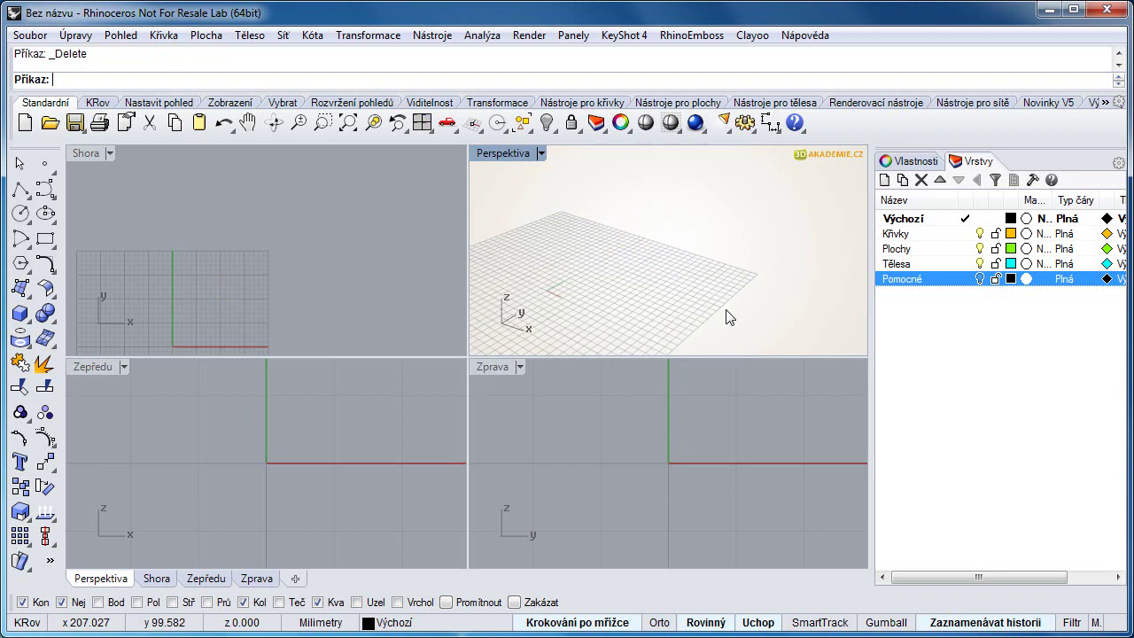
double_click(502, 153)
right_click_drag(367, 378, 460, 347, "shift")
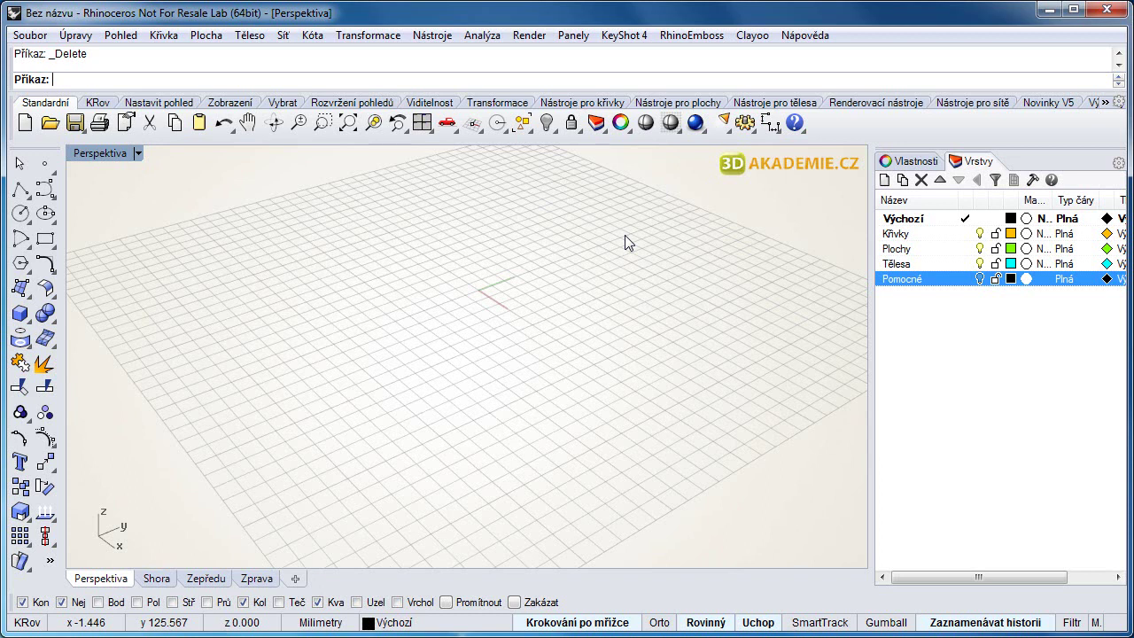
Step: Examine the Pomocné layer's material settings and leave them without making changes
left_click(1027, 279)
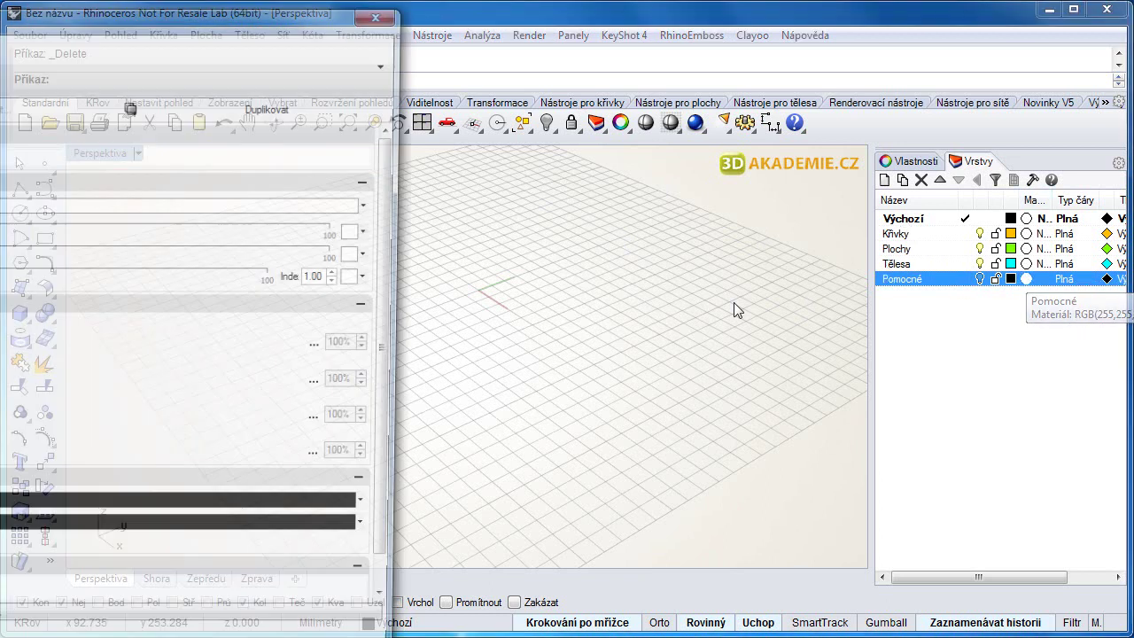
left_click_drag(124, 13, 736, 20)
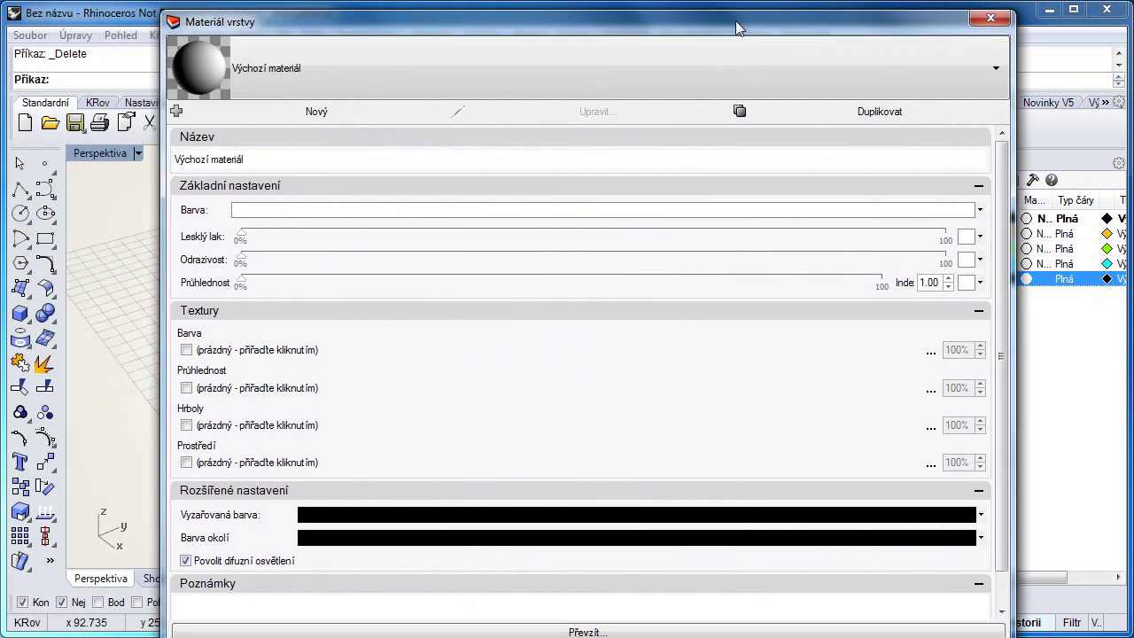
left_click_drag(631, 25, 603, 77)
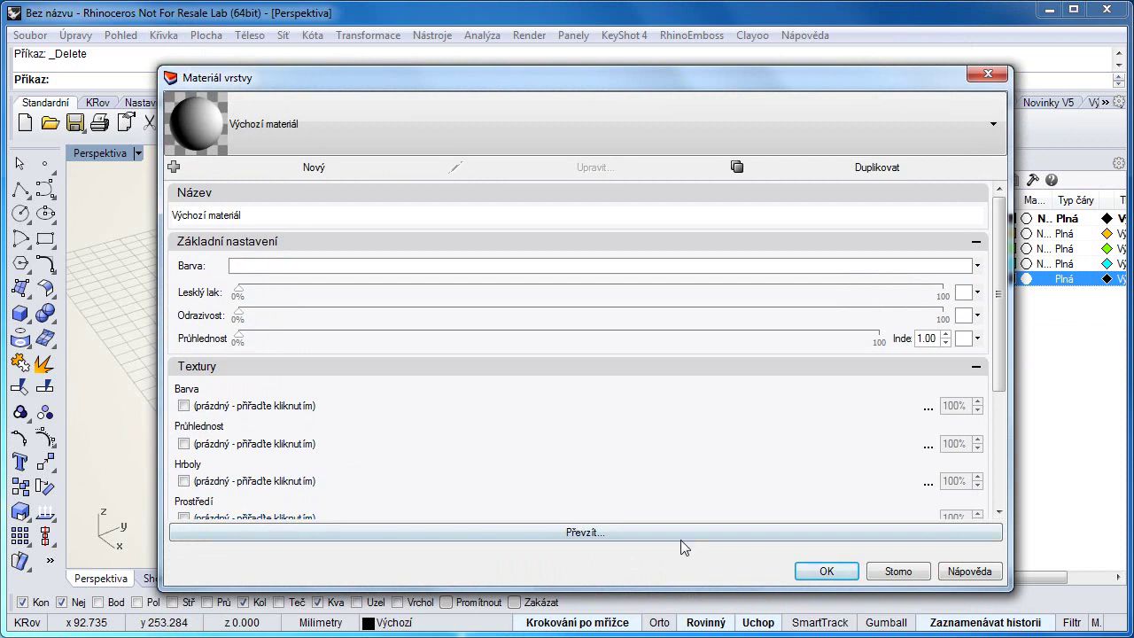
left_click(893, 572)
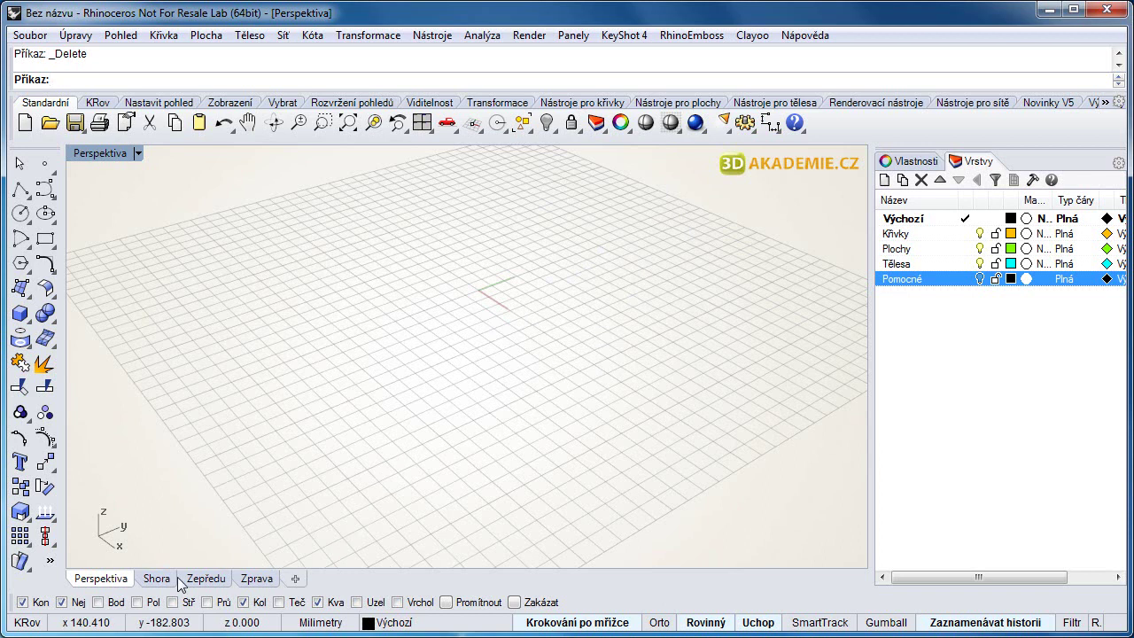
Step: Create the layout page Stránka 1 in A4 210 x 297 mm landscape format with 4 details
left_click(296, 581)
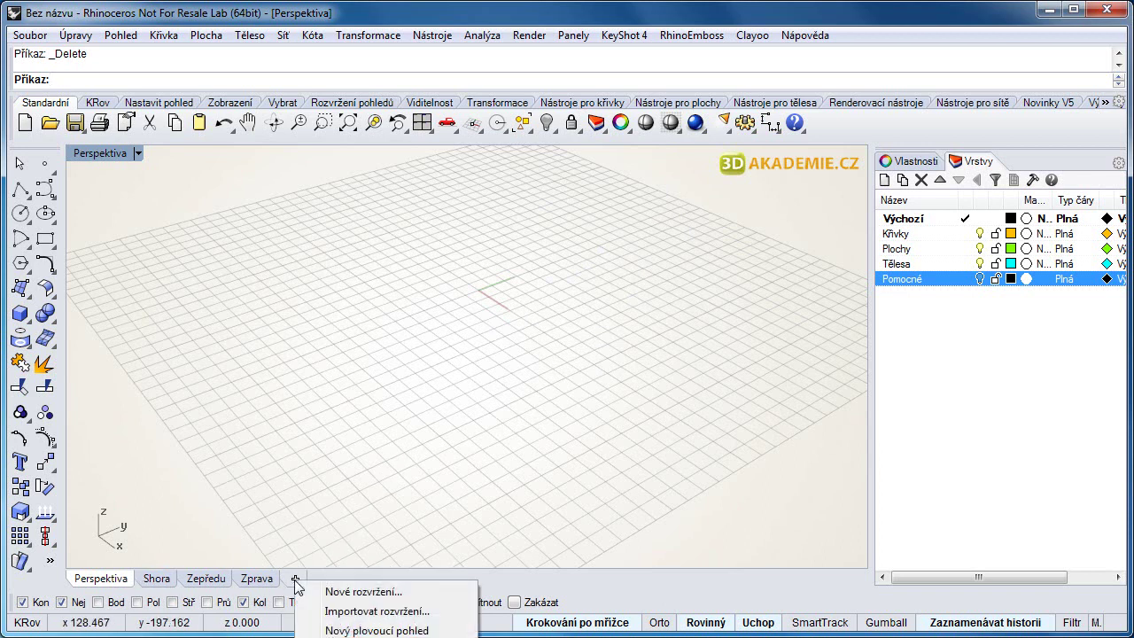
left_click(357, 592)
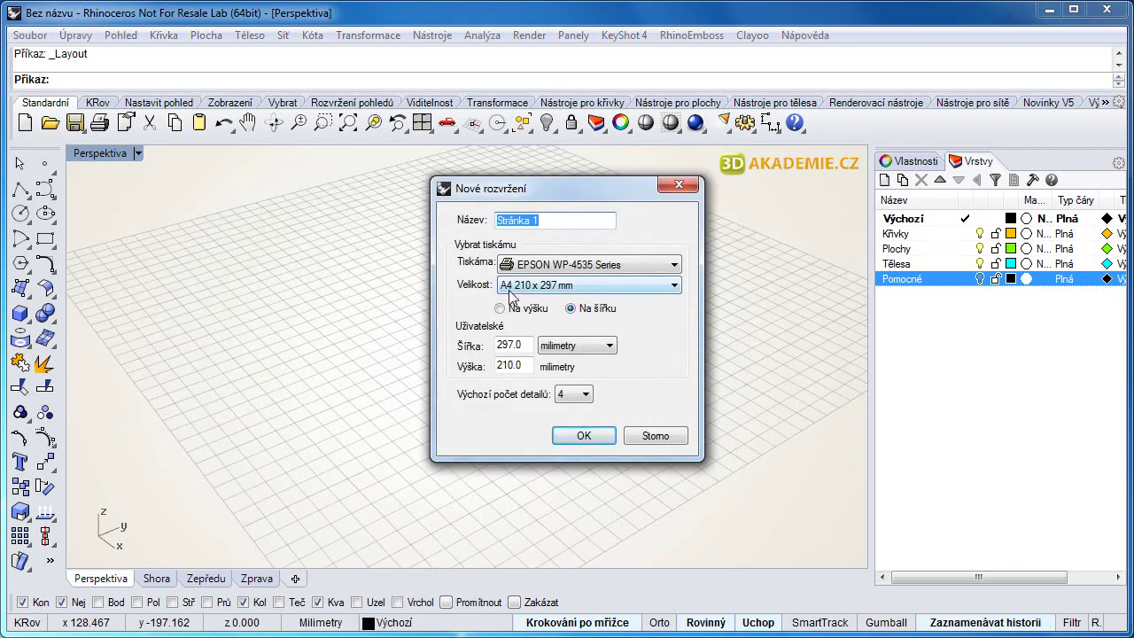
left_click(573, 438)
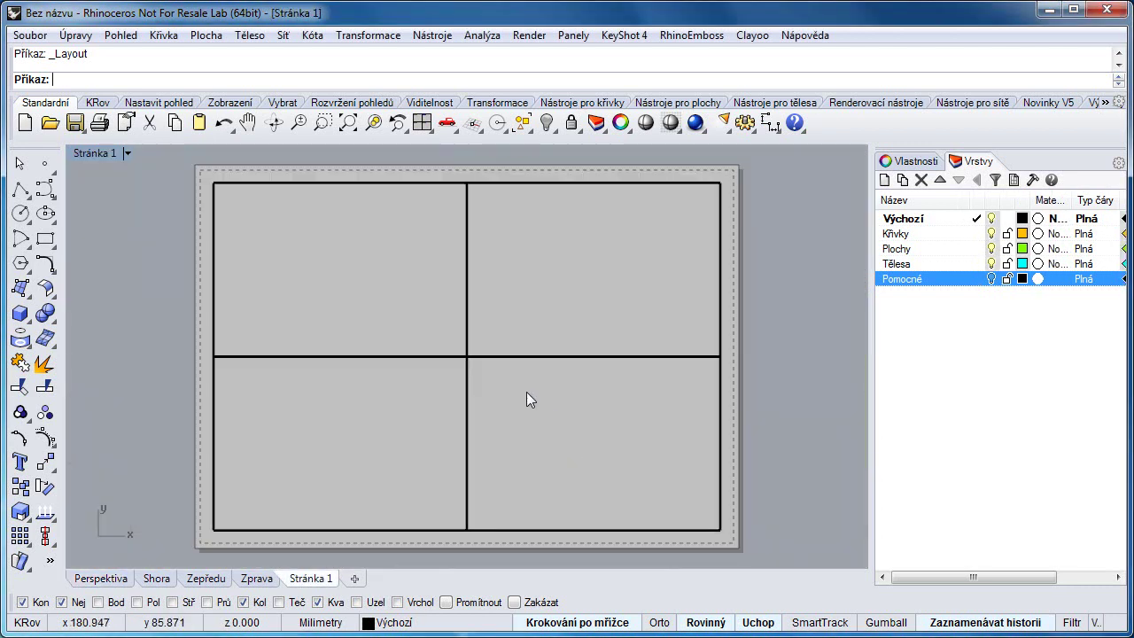
scroll(527, 392, "up", 5)
scroll(531, 386, "down", 5)
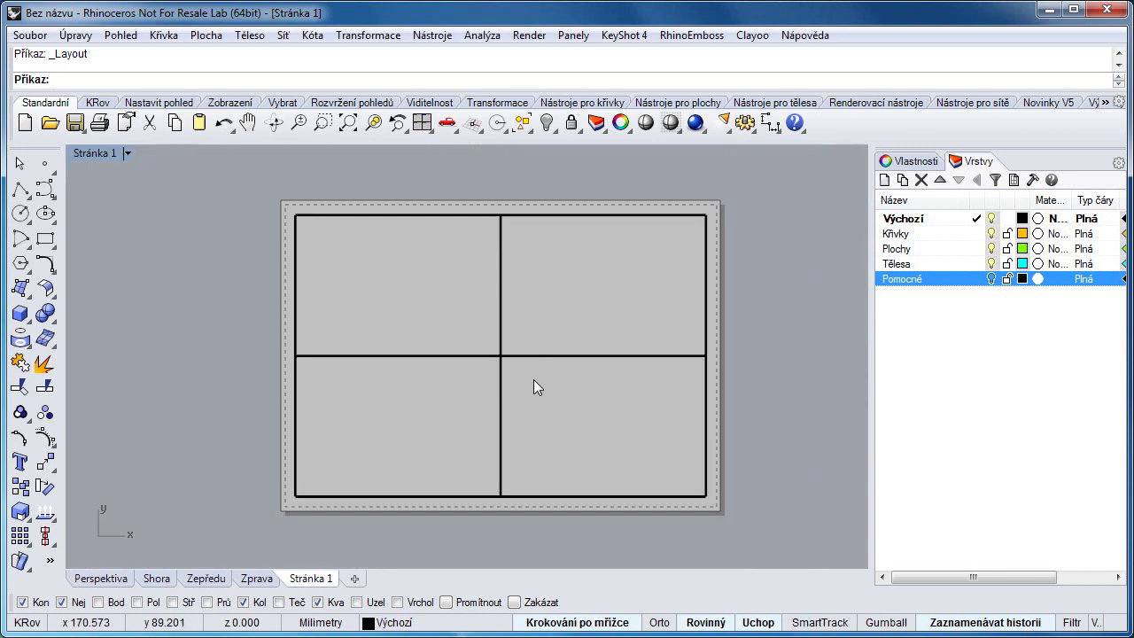
Step: Scale all four detail views down from their upper-left corner, freeing space on the page's right and lower sides
left_click_drag(530, 382, 420, 346)
left_click(20, 512)
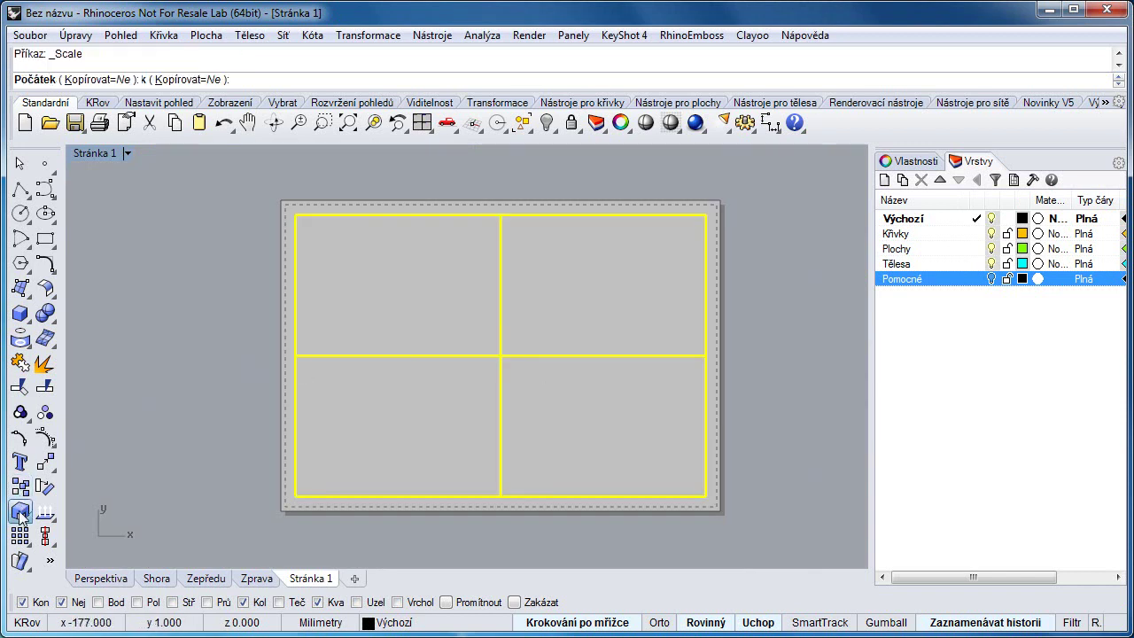
left_click(295, 214)
left_click(705, 214)
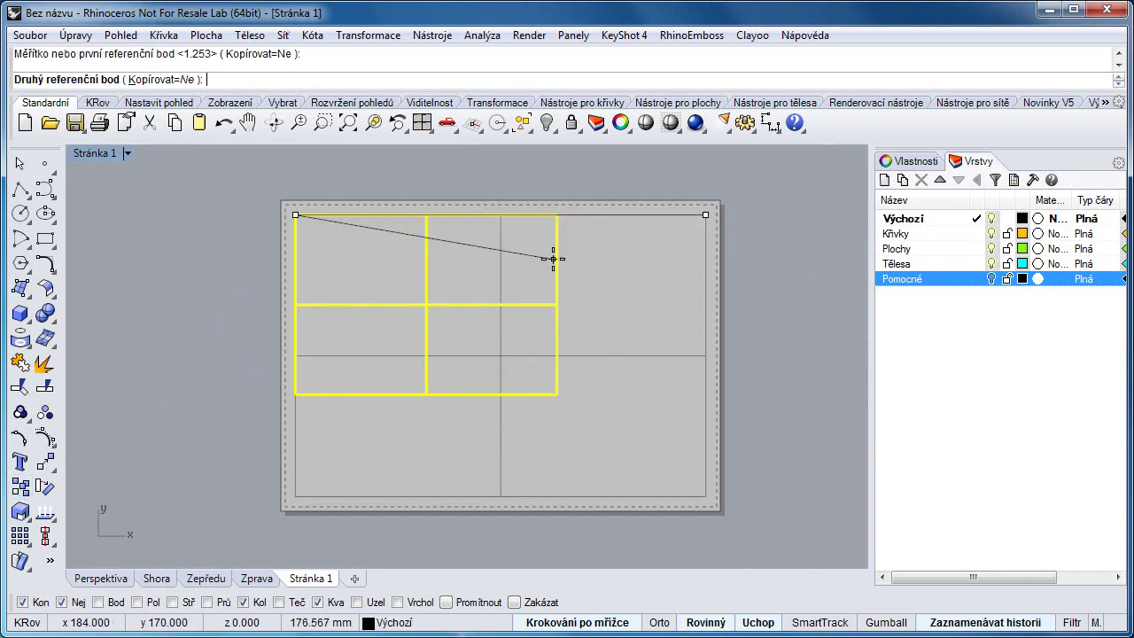
left_click(588, 257)
Step: Shift the lower-right detail view aside and move it back by its corner to the point where the other details meet
left_click(589, 363)
left_click_drag(589, 363, 612, 382)
left_click(51, 453)
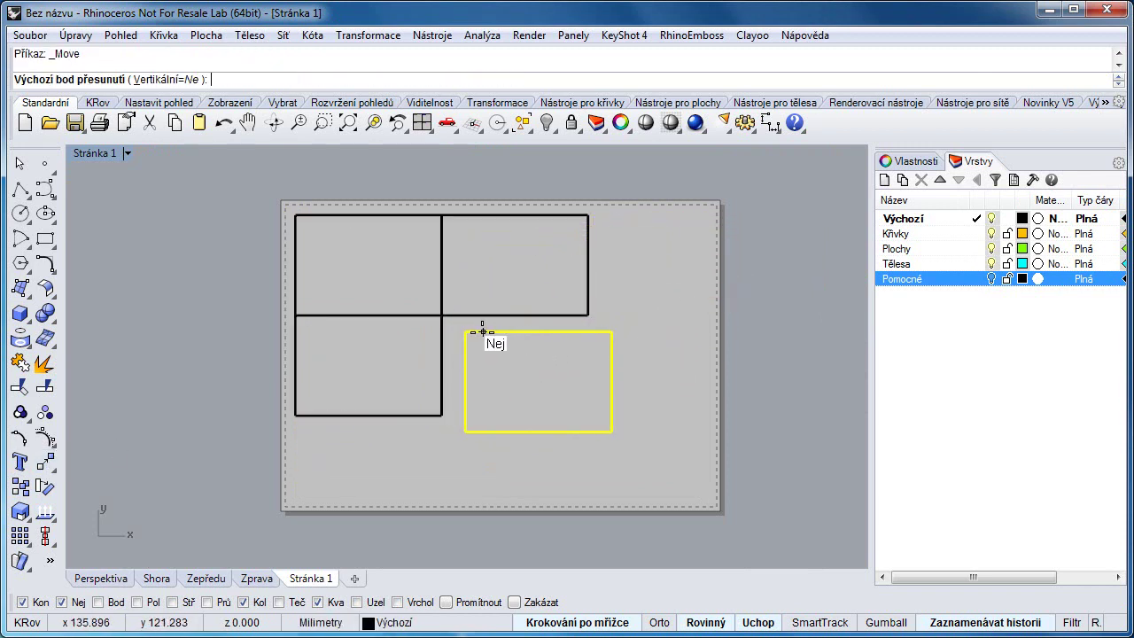
left_click(465, 332)
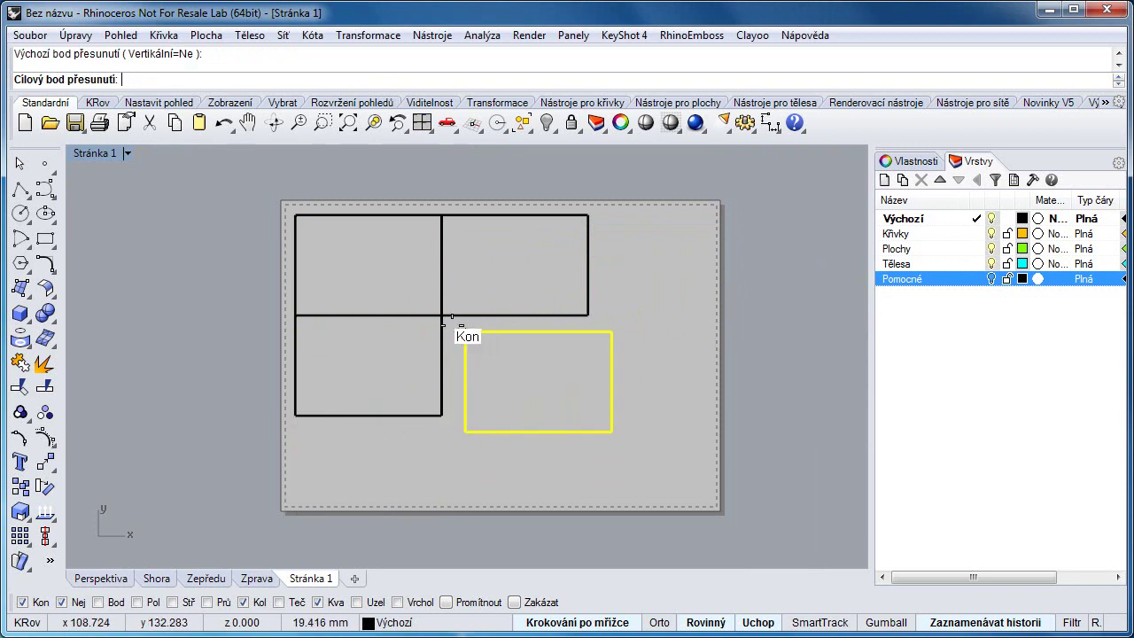
left_click(442, 314)
left_click(631, 436)
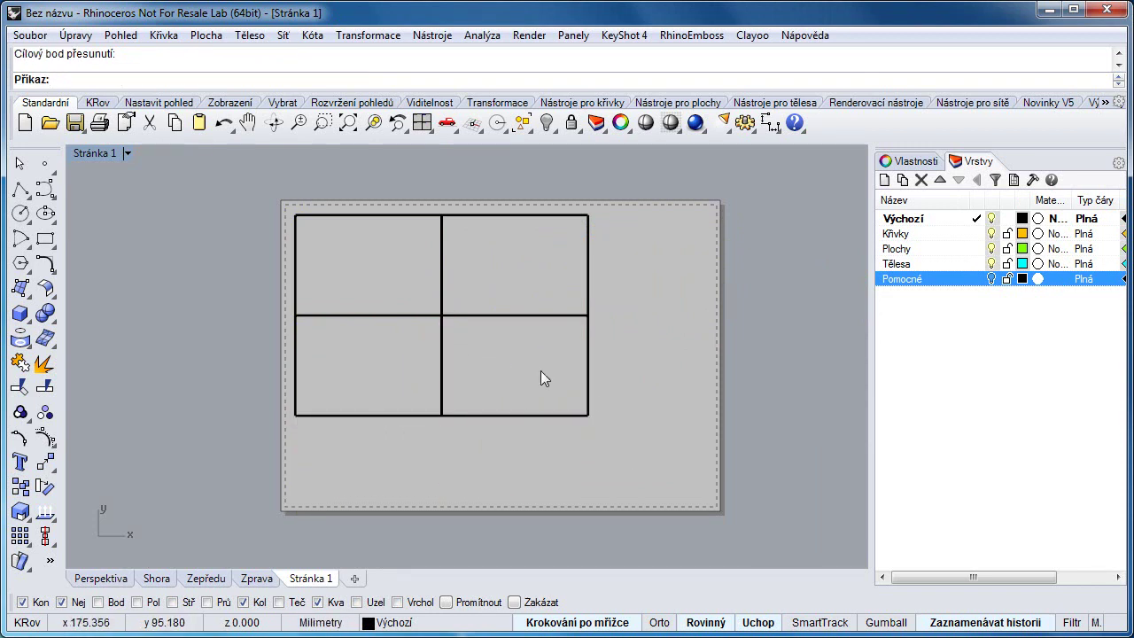
scroll(494, 352, "up", 2)
left_click(530, 400)
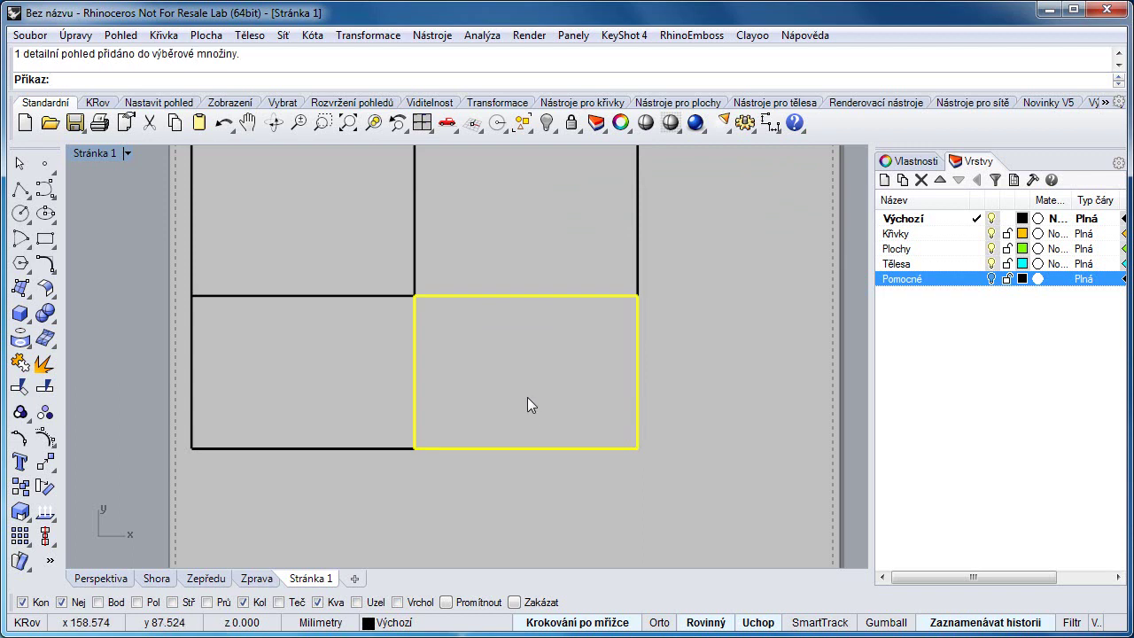
scroll(530, 400, "down", 2)
left_click(674, 435)
right_click_drag(683, 417, 608, 376)
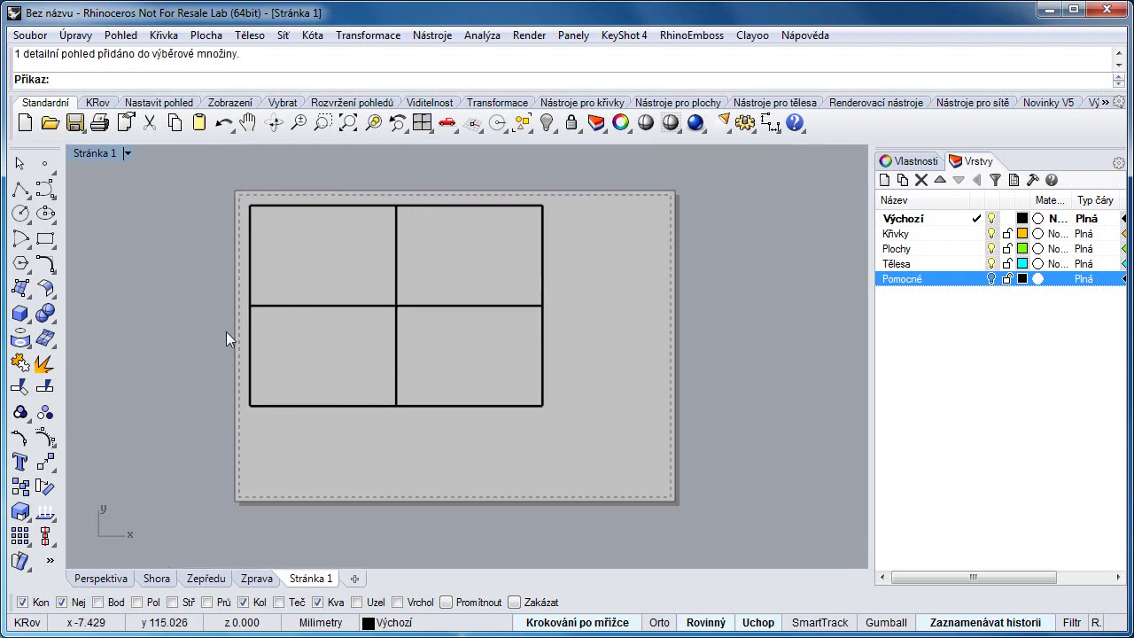
Step: Draw a rectangular border along the dashed print margin of the layout page
scroll(172, 317, "up", 1)
right_click_drag(213, 301, 159, 290)
left_click(45, 239)
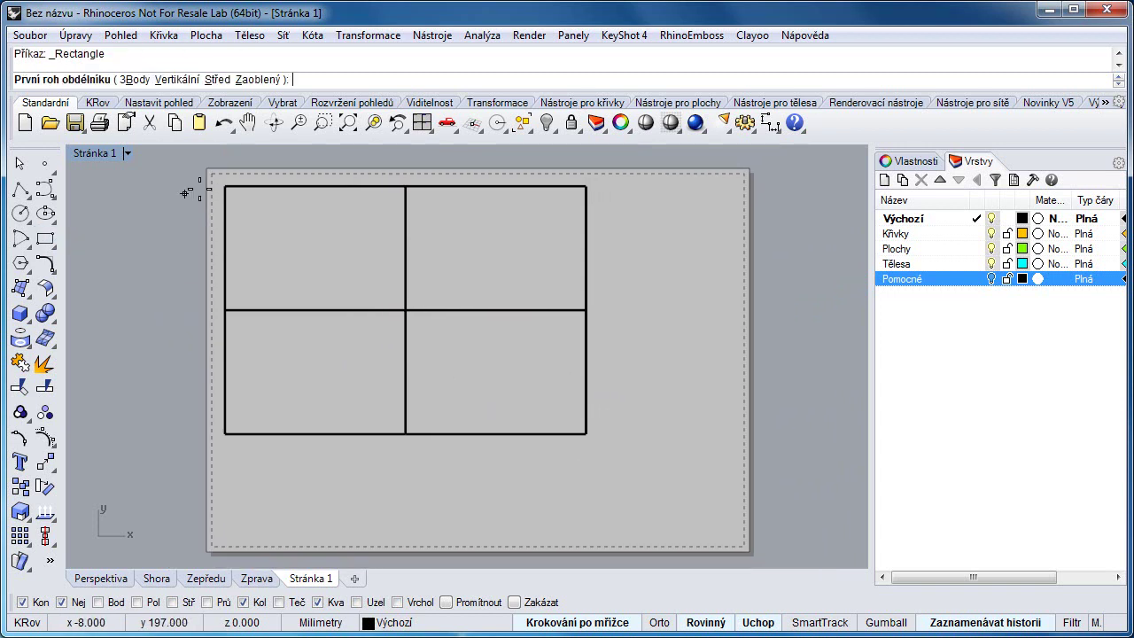
left_click(212, 173)
left_click(742, 546)
Step: Draw a title block rectangle from the border's lower-right corner, inside the page frame
key("Return")
left_click(743, 544)
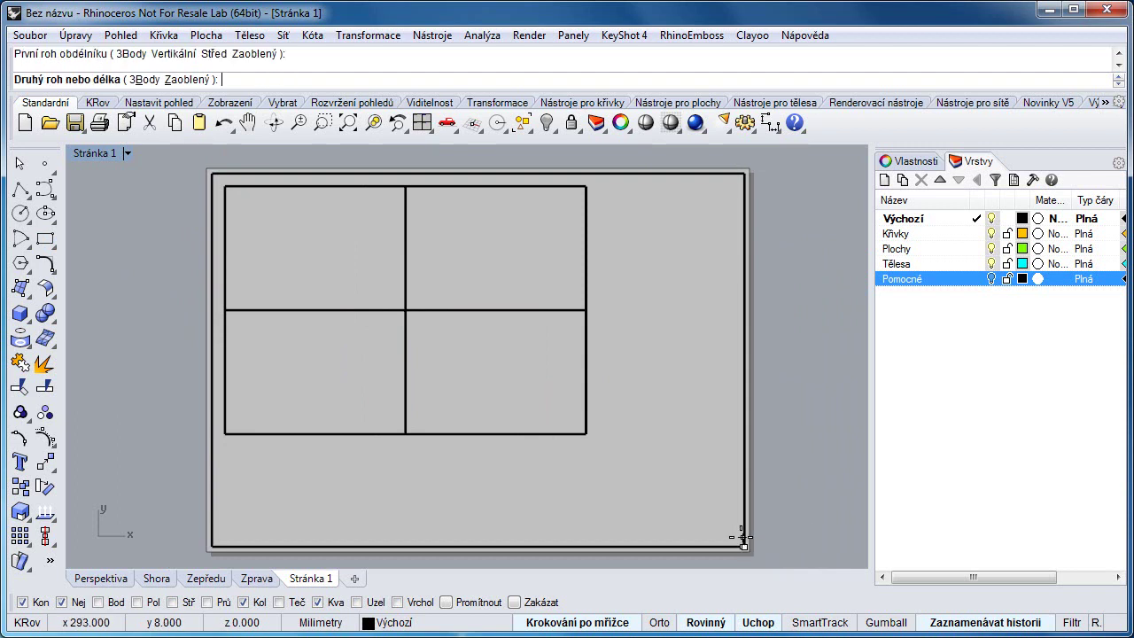
left_click(561, 478)
Step: Divide the title block into four rows with three horizontal polylines across its full width
left_click(20, 188)
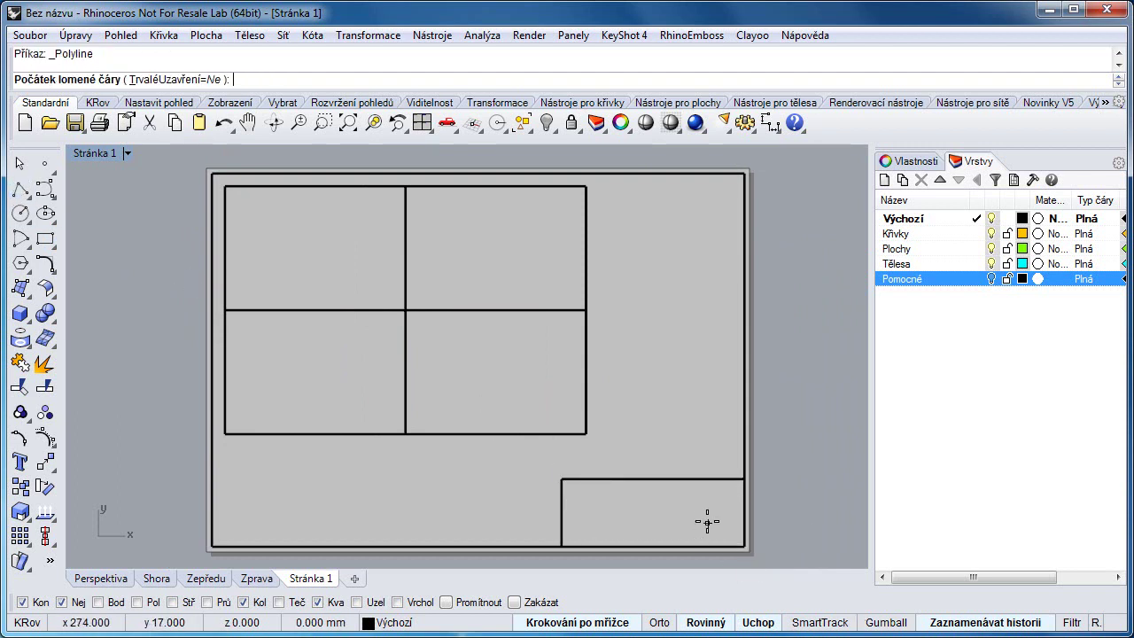
scroll(718, 527, "up", 4)
left_click(309, 405)
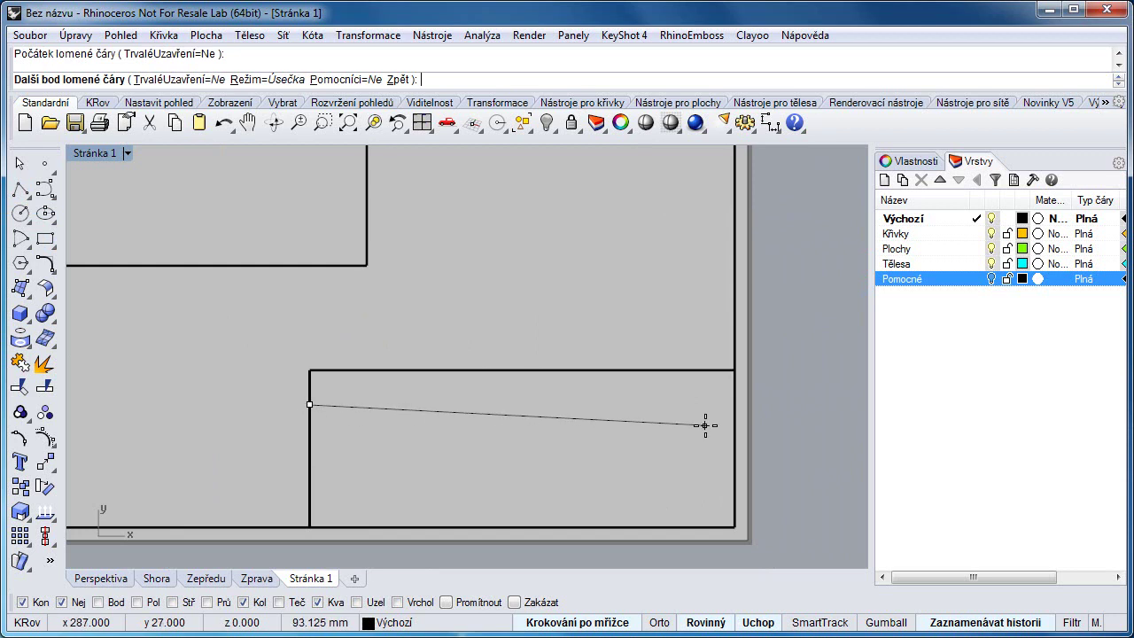
left_click(734, 406)
key("Return")
key("Return")
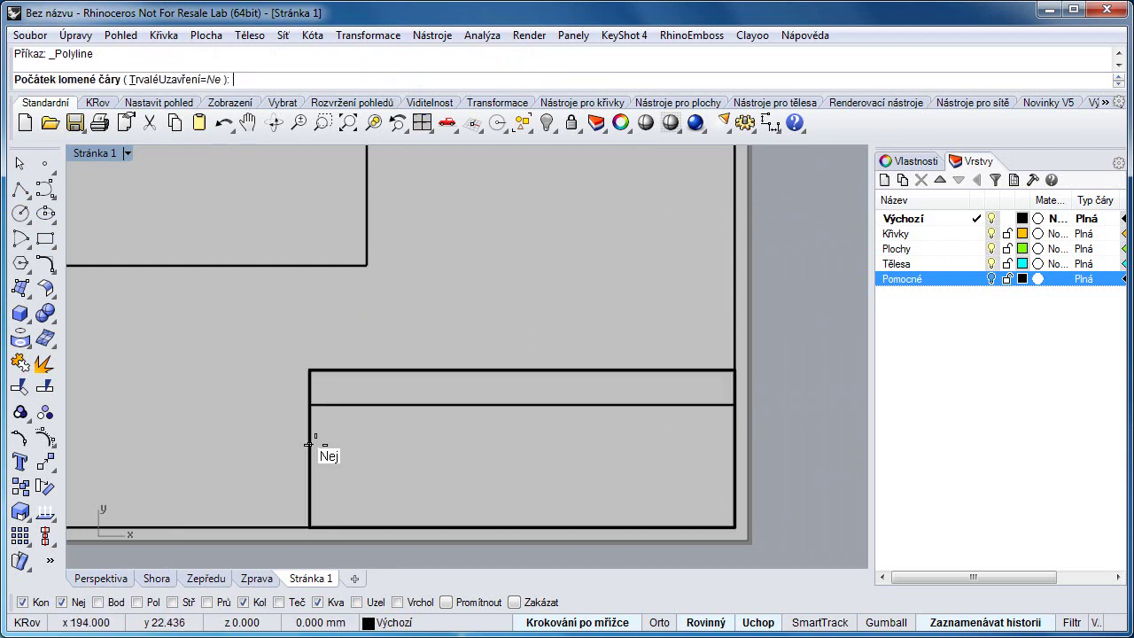
left_click(309, 441)
left_click(734, 441)
key("Return")
key("Return")
left_click(309, 479)
left_click(734, 479)
key("Return")
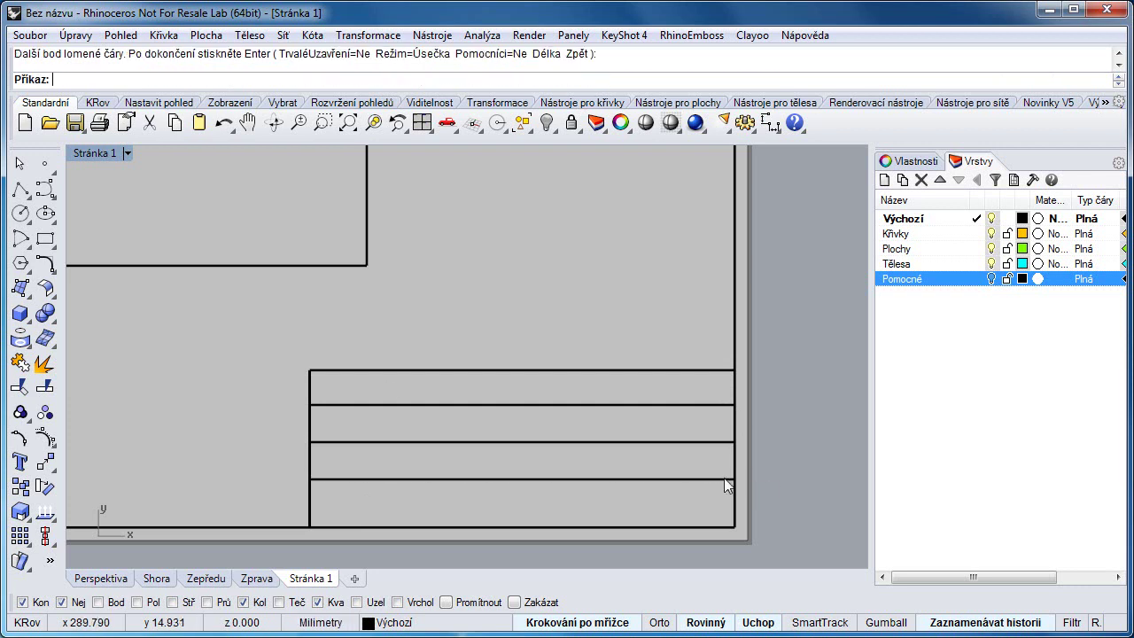
Step: Divide the title block with a full-height vertical line and a second one, further left, from the first row divider to the bottom
key("Return")
left_click(476, 370)
left_click(476, 526)
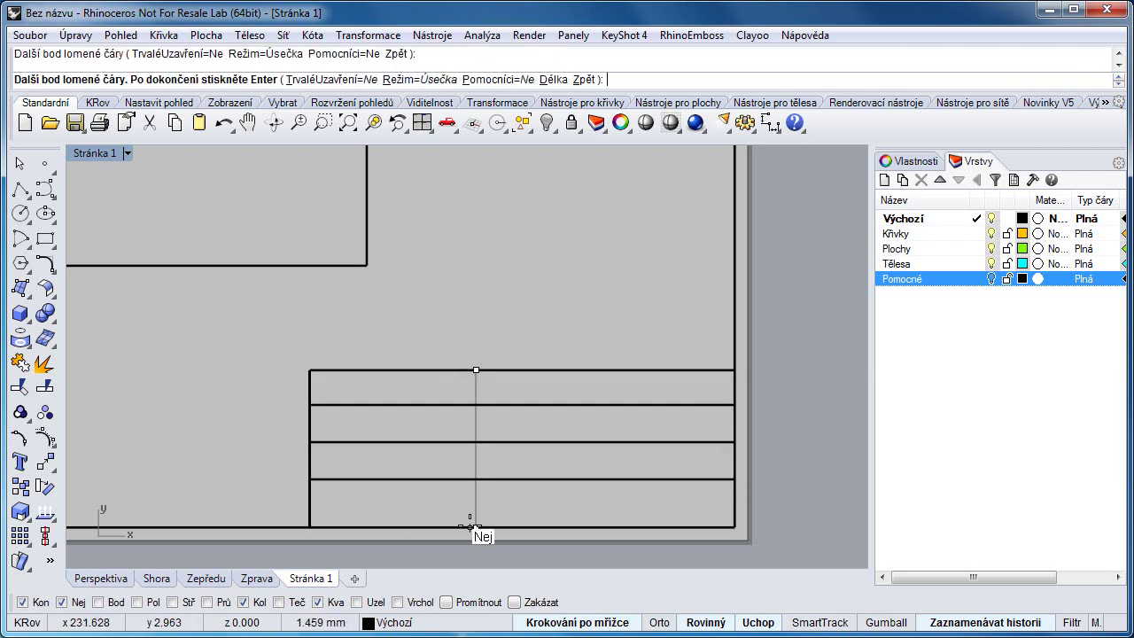
key("Return")
key("Return")
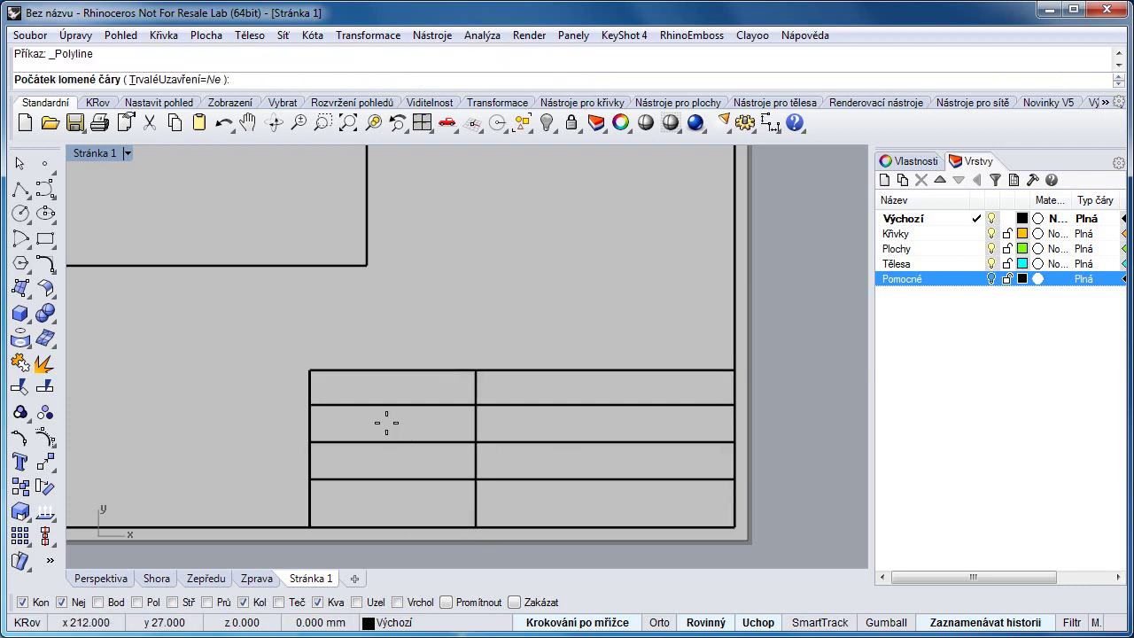
left_click(389, 405)
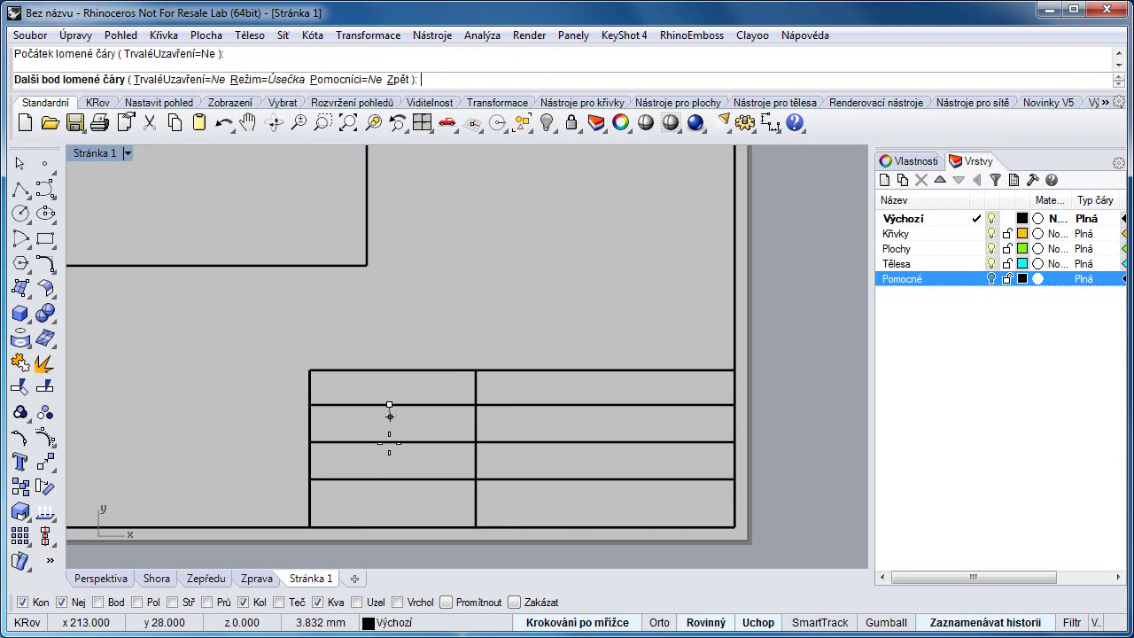
left_click(389, 526)
key("Return")
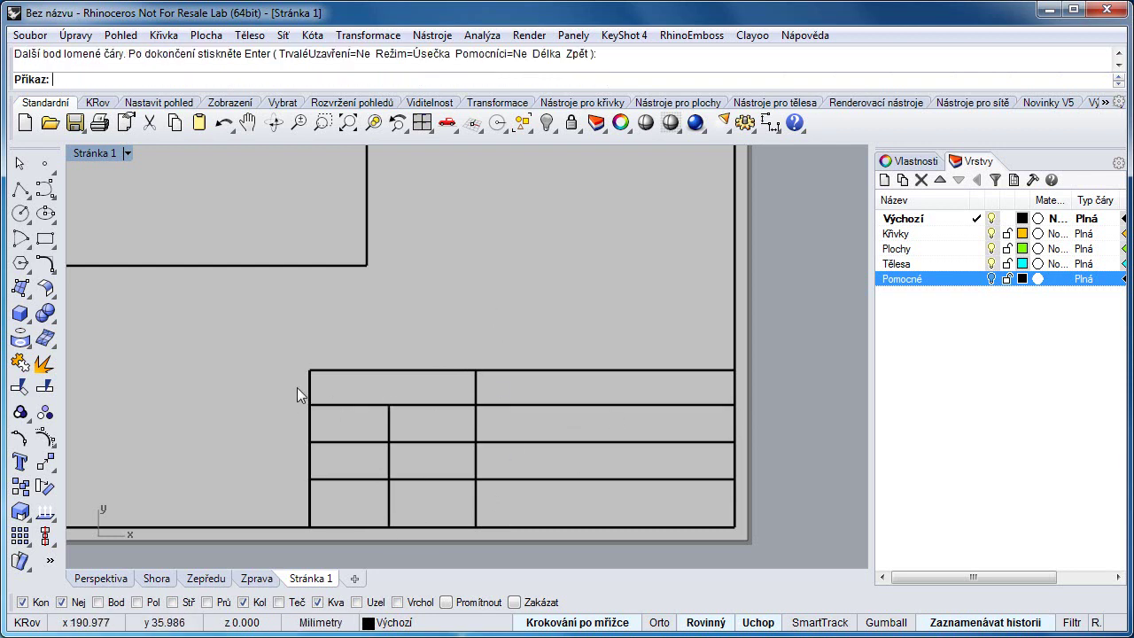
Step: Draw a small circle as a logo placeholder in the first-row, left-hand cell of the title block
scroll(294, 396, "up", 2)
left_click(20, 213)
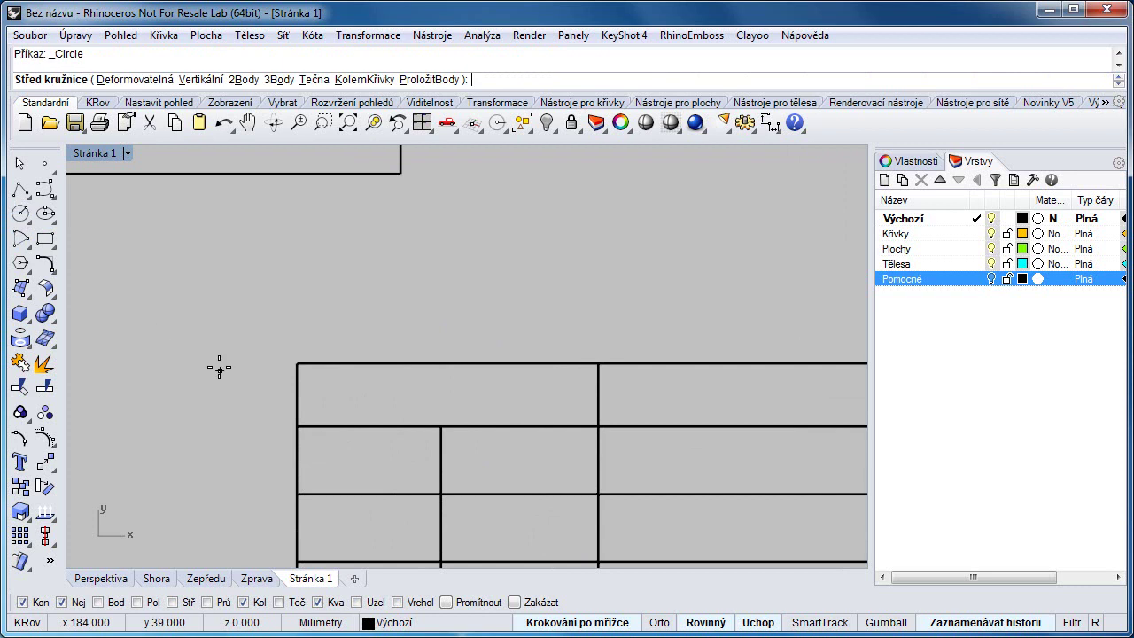
scroll(354, 401, "up", 3)
left_click(341, 378)
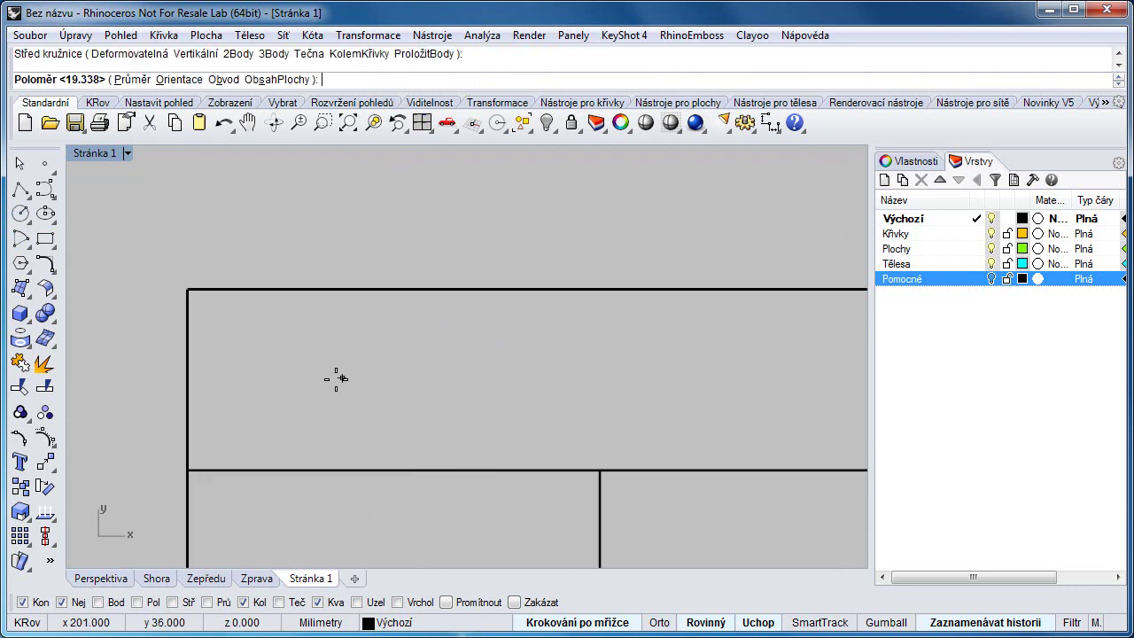
left_click(386, 422)
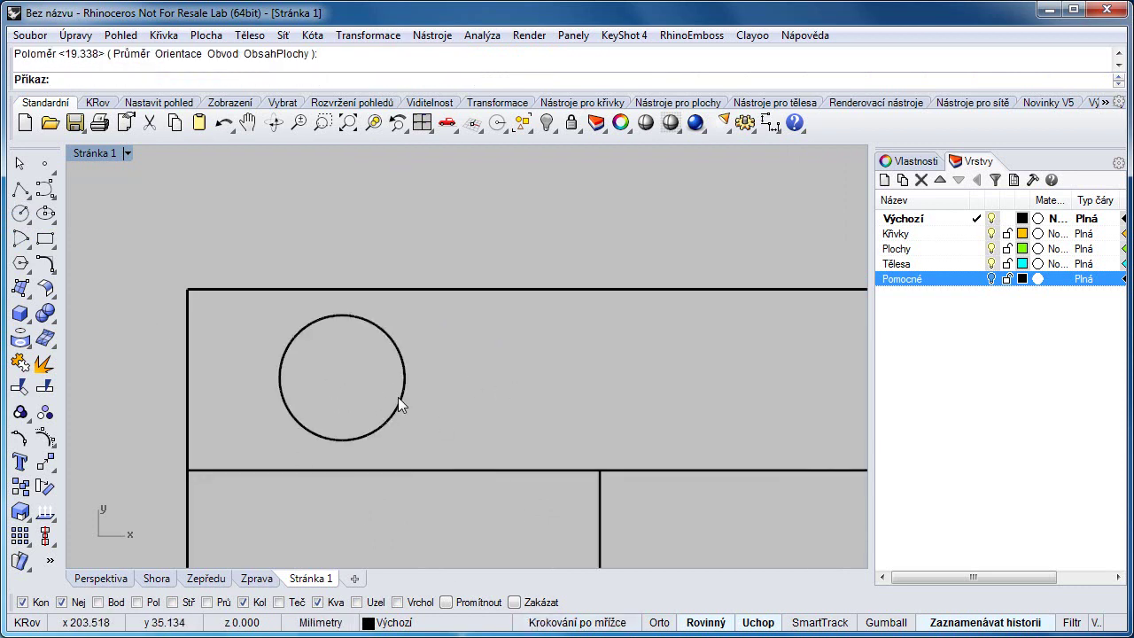
Step: Place the text block "Moje firma" in 5 mm Arial inside the first-row, right-hand cell of the title block
scroll(429, 404, "down", 4)
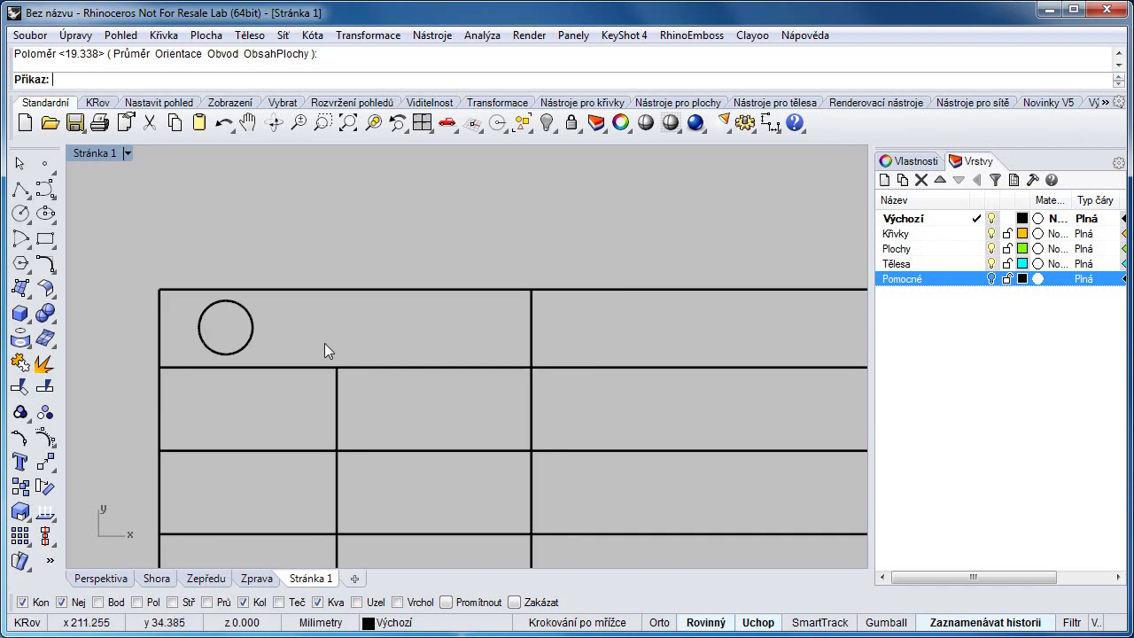
left_click(324, 39)
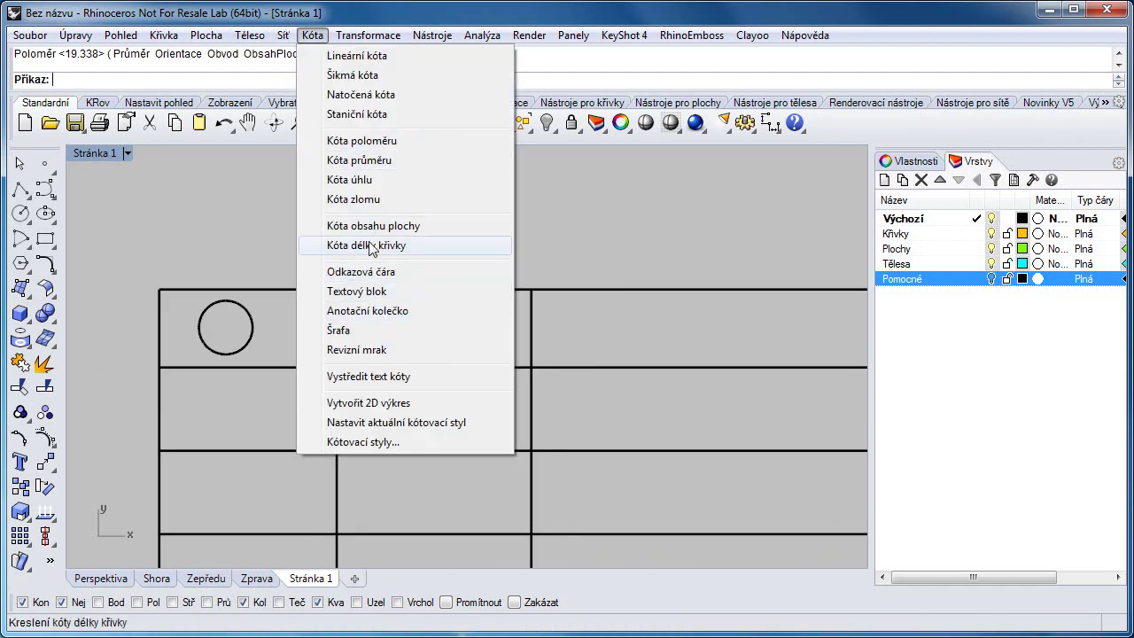
left_click(364, 291)
right_click_drag(271, 454, 227, 418)
left_click(349, 307)
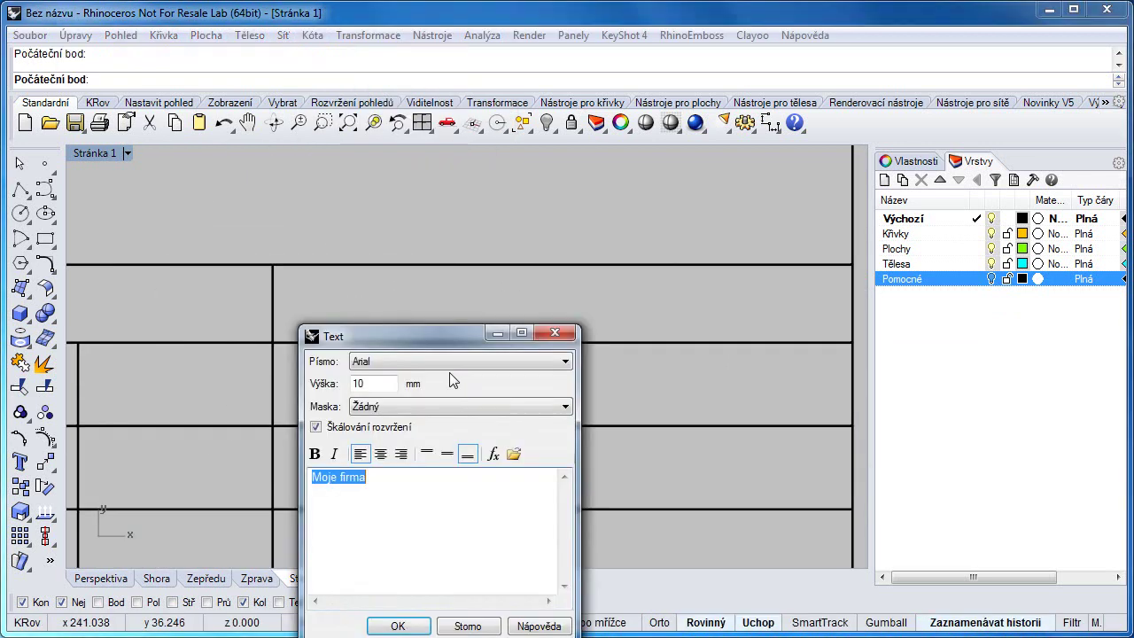
double_click(383, 381)
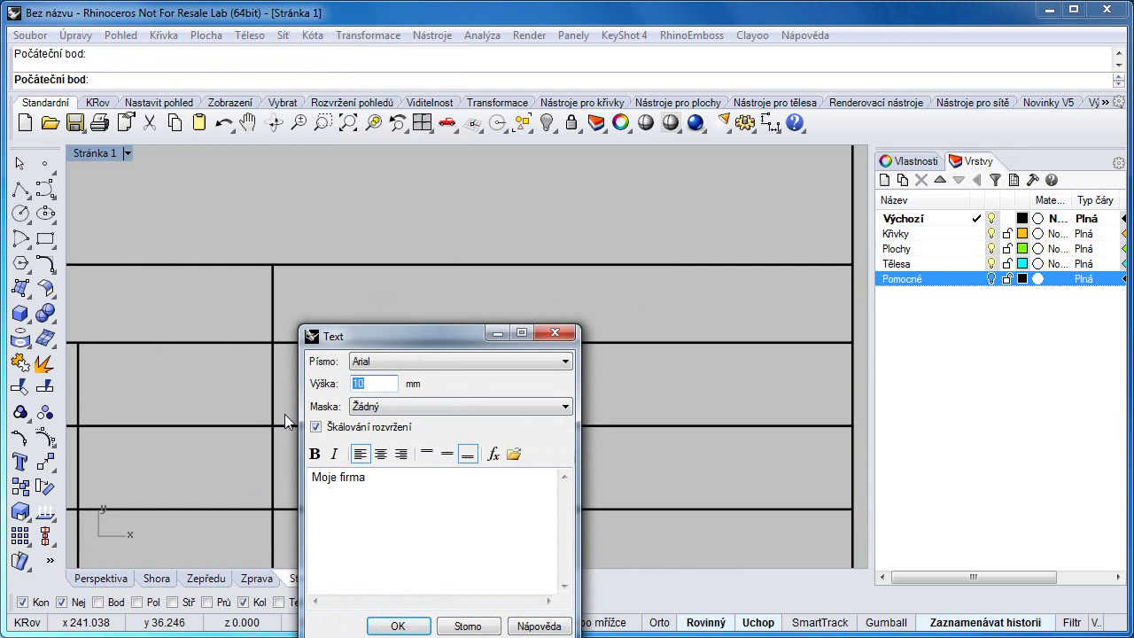
key("Return")
left_click_drag(417, 304, 377, 321)
left_click_drag(345, 369, 388, 359)
scroll(387, 355, "down", 2)
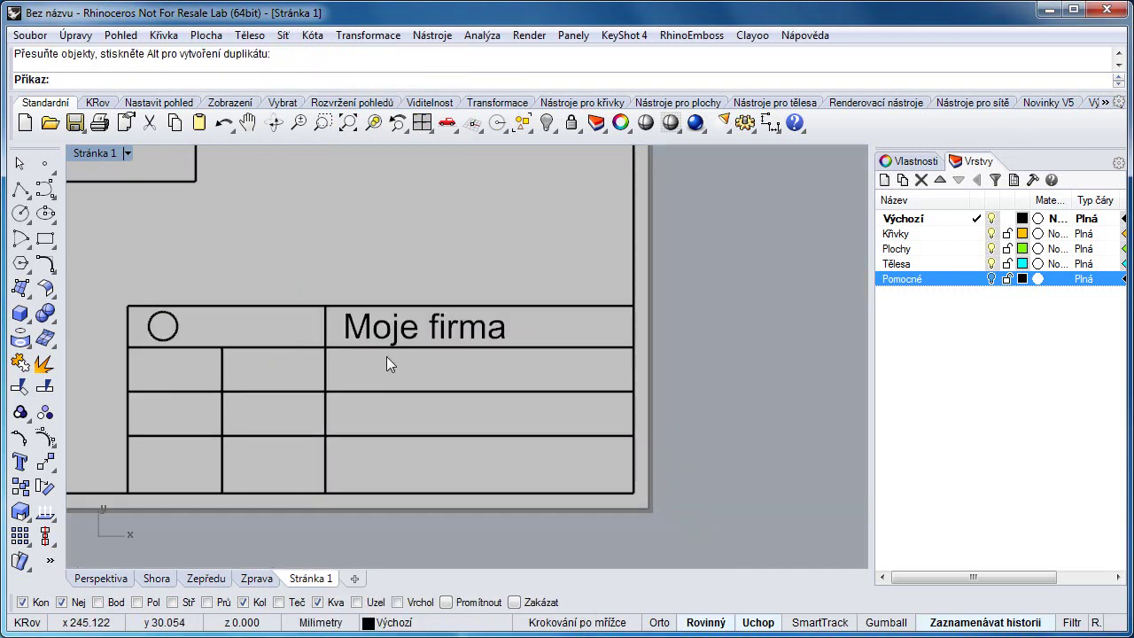
Step: Add the text "Datum" in the second-row, middle cell of the title block and shift it toward the cell's left edge
key("Return")
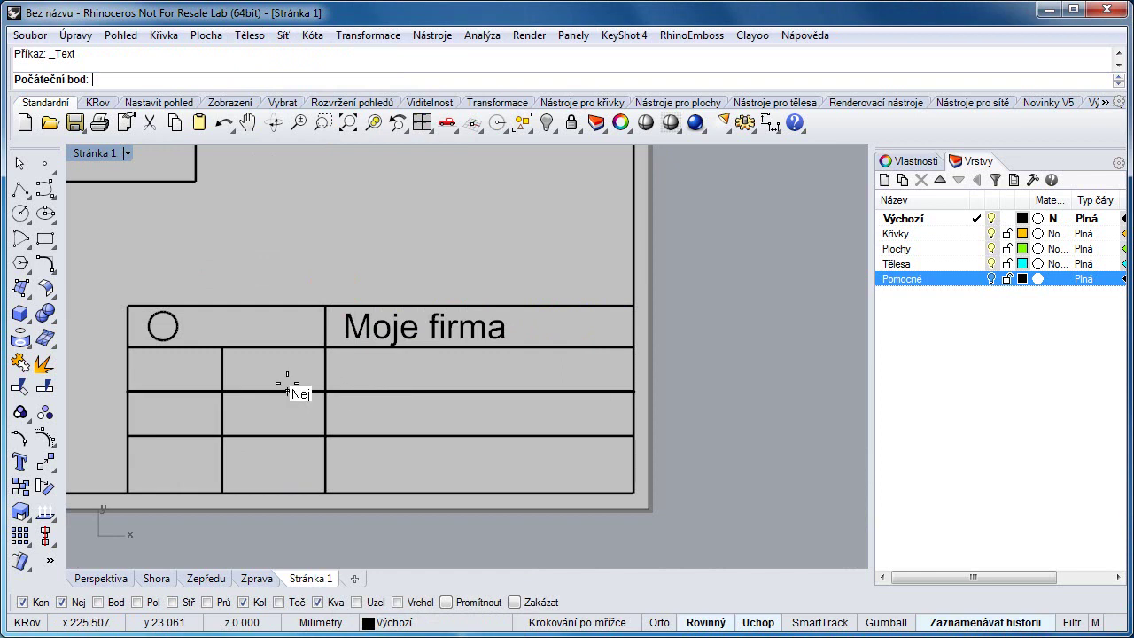
scroll(253, 381, "up", 3)
left_click(259, 387)
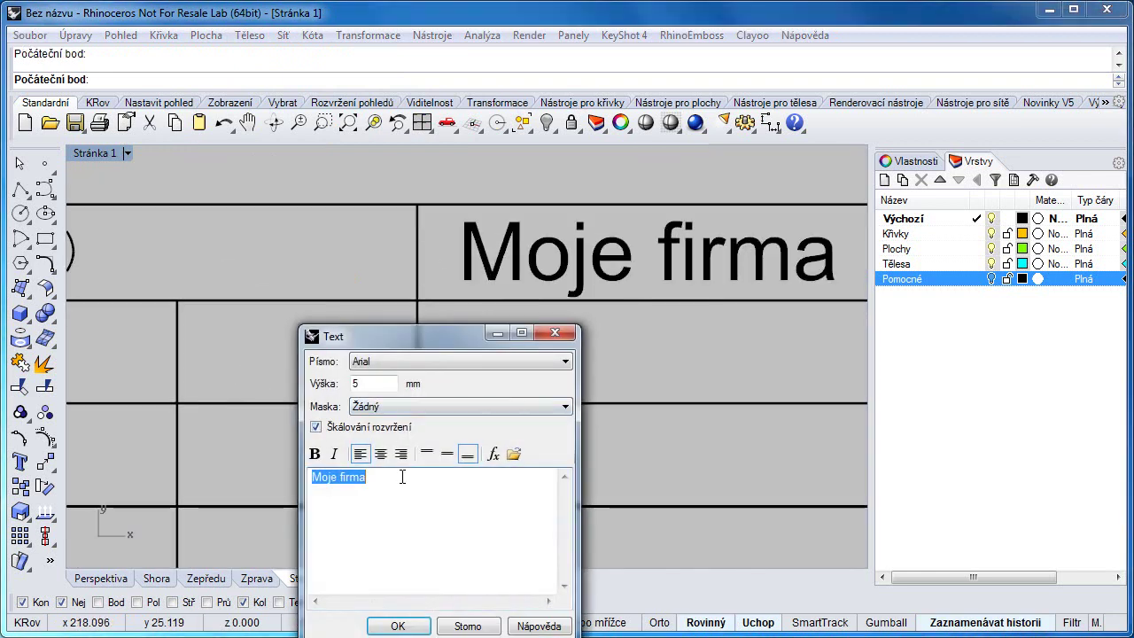
type("Datum")
left_click(397, 625)
left_click_drag(264, 371, 211, 379)
Step: Set the Datum text's height to 3 mm and centre the text within its cell
left_click(910, 161)
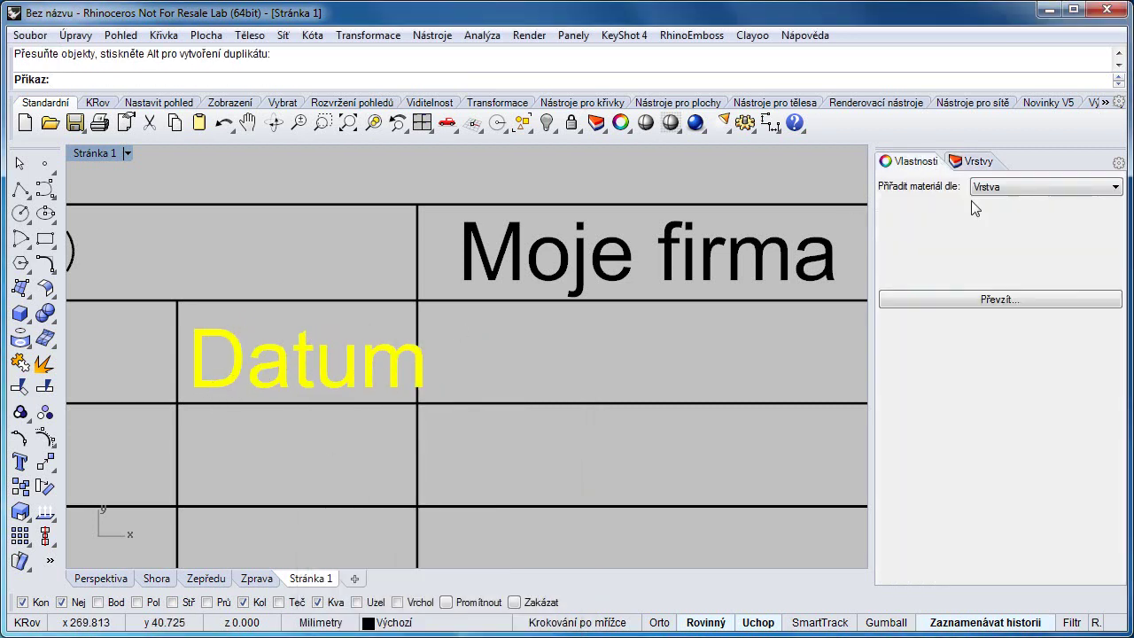
left_click(943, 186)
double_click(961, 236)
type("3")
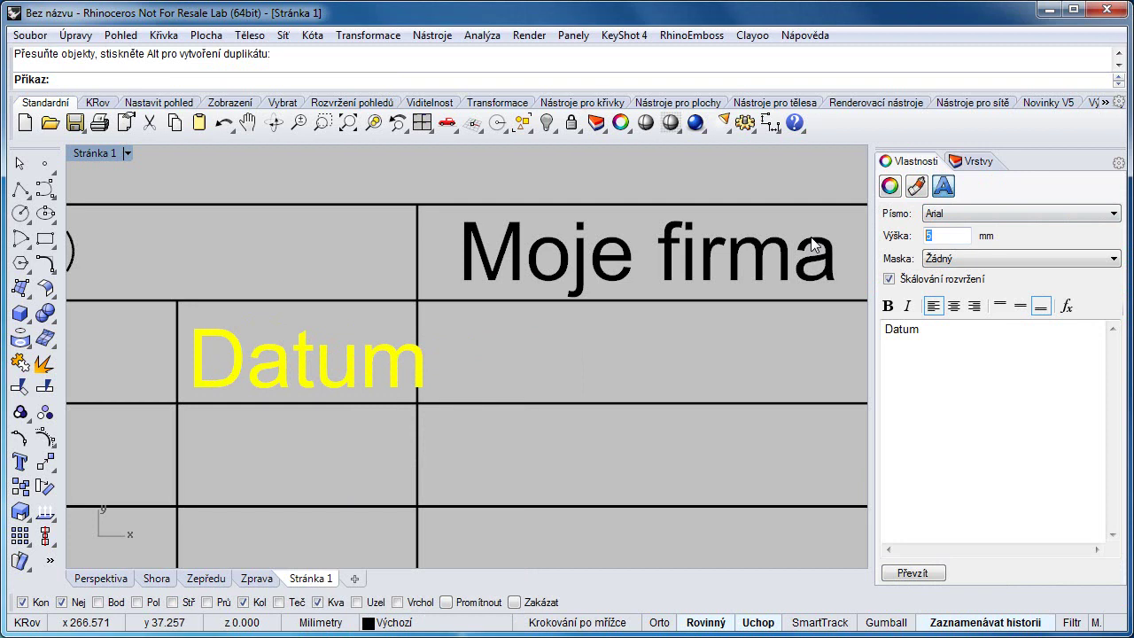
key("Return")
left_click_drag(319, 375, 332, 366)
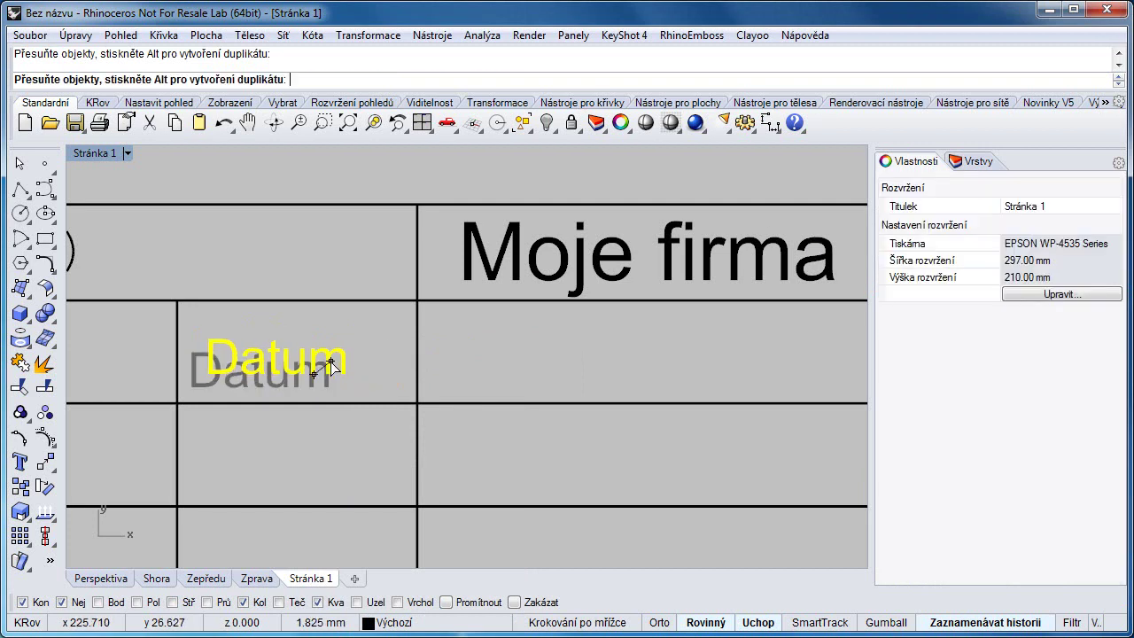
left_click(488, 352)
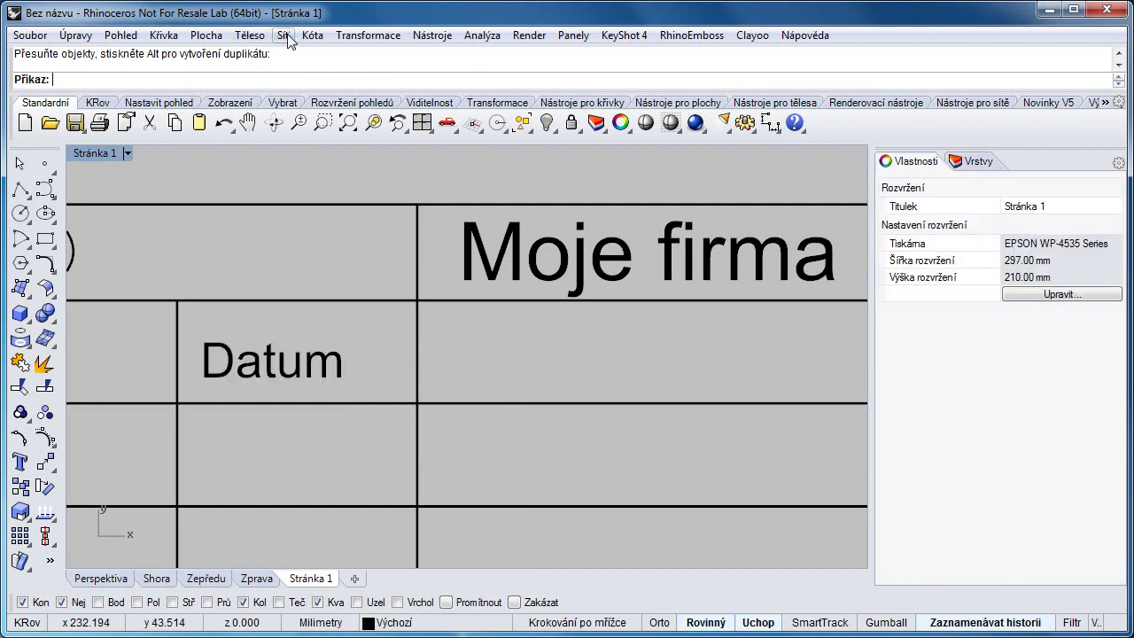
Step: Start a text block in the cell right of Datum, with a height of 3 mm and its prefilled content cleared
left_click(312, 35)
left_click(362, 291)
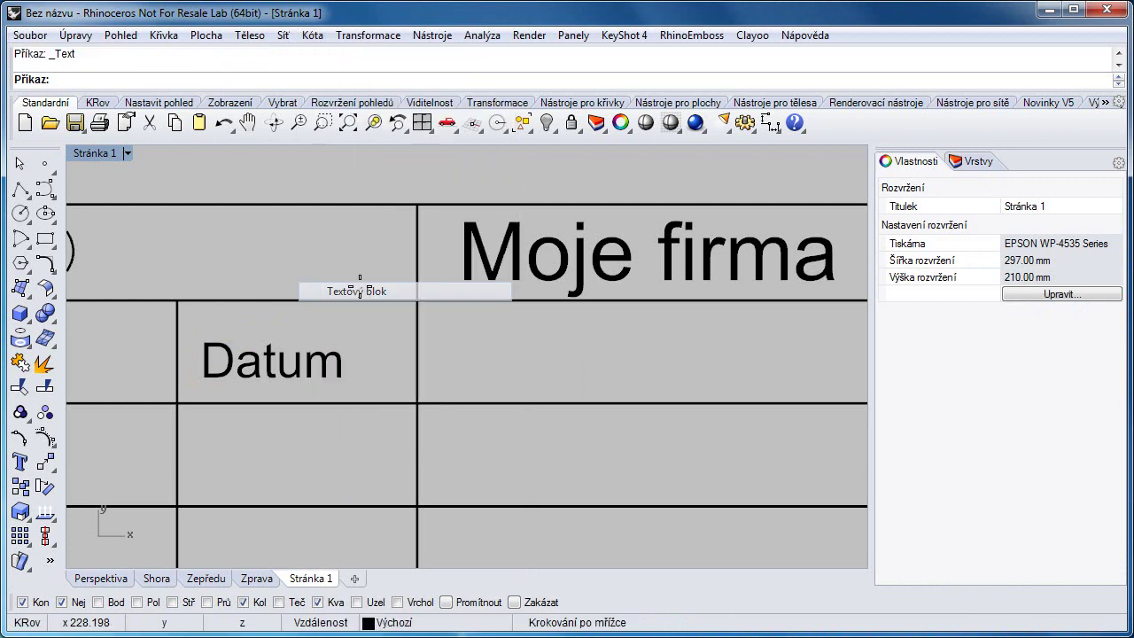
left_click(452, 375)
double_click(372, 383)
type("3")
left_click(358, 491)
key("ctrl+a")
key("Delete")
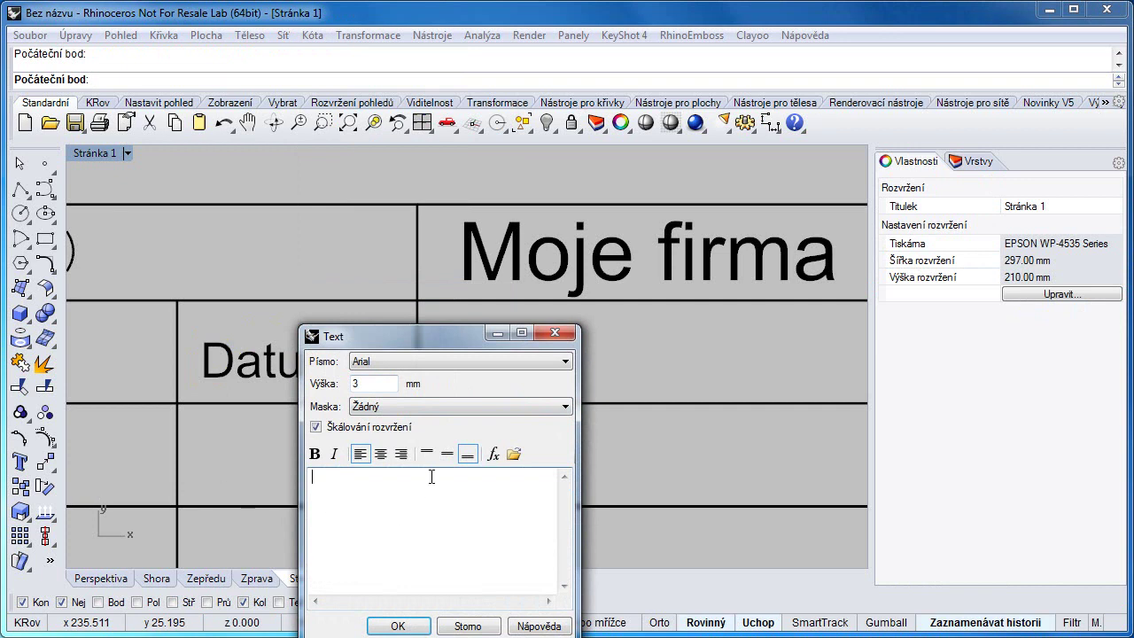
Step: Insert the current-date text field in the "dddd, MMMM dd, yyyy" format and place the text block
left_click(494, 454)
left_click_drag(47, 328, 488, 255)
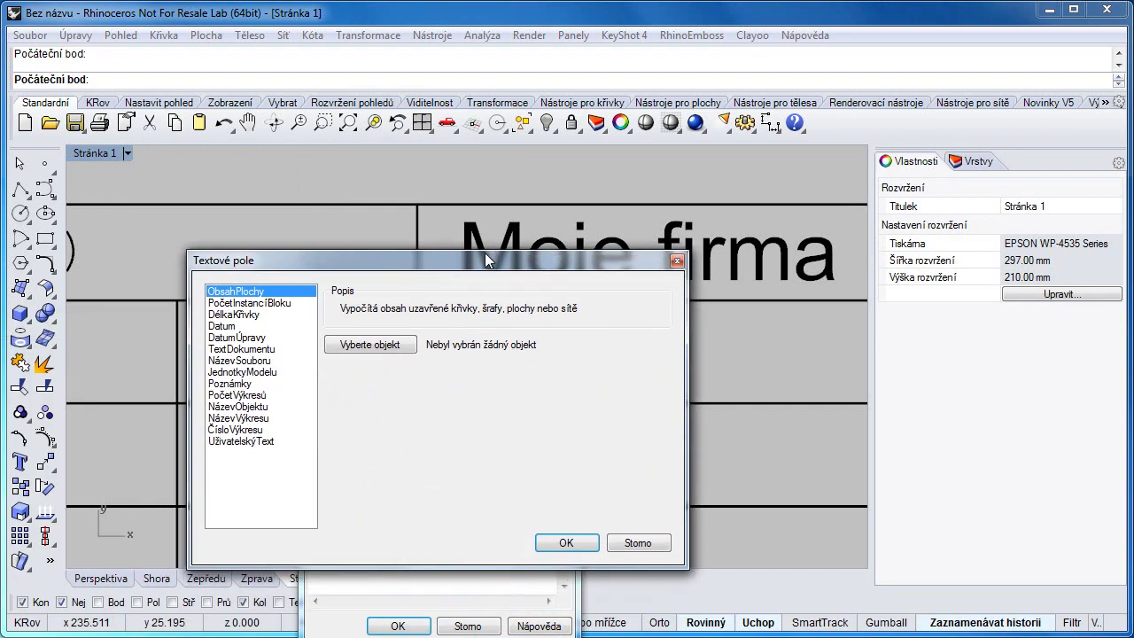
left_click(223, 326)
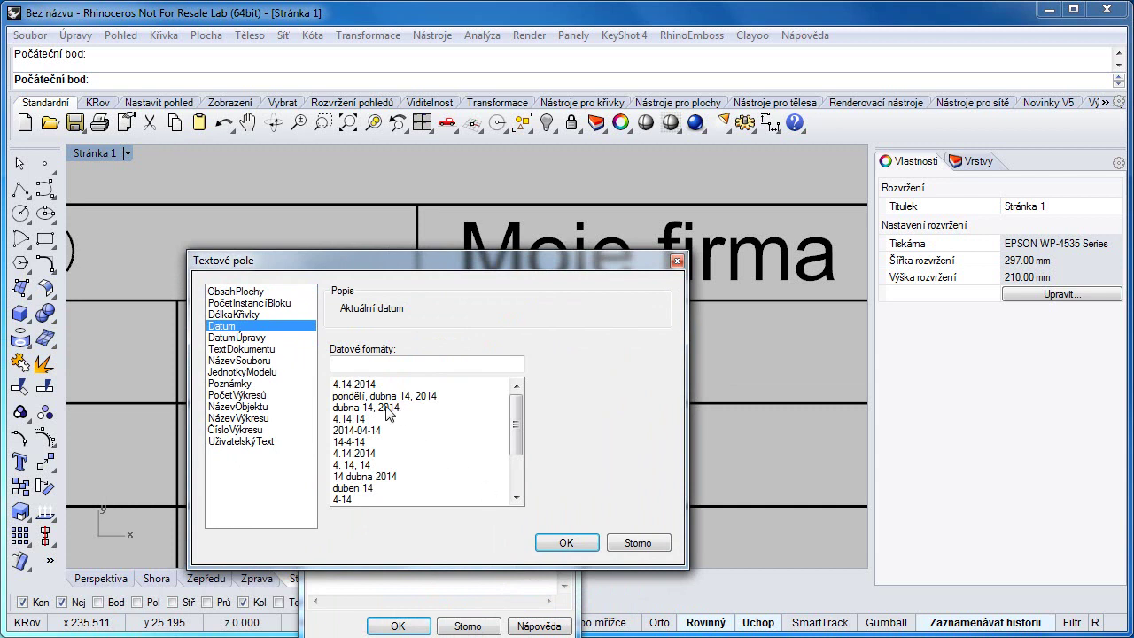
left_click_drag(518, 425, 521, 395)
left_click(360, 398)
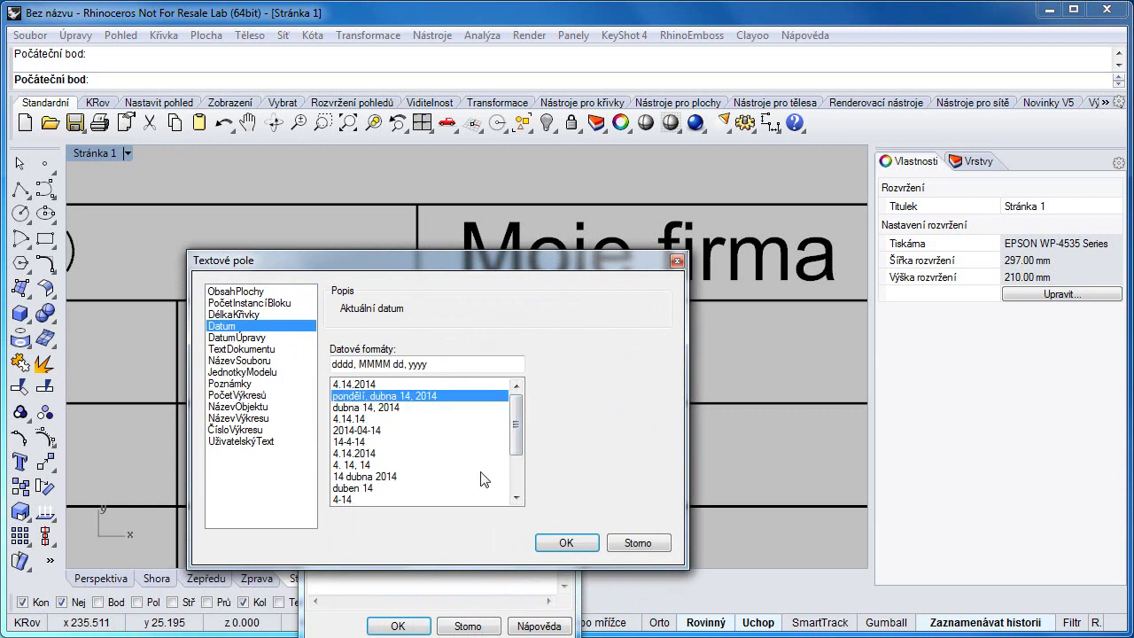
left_click(580, 542)
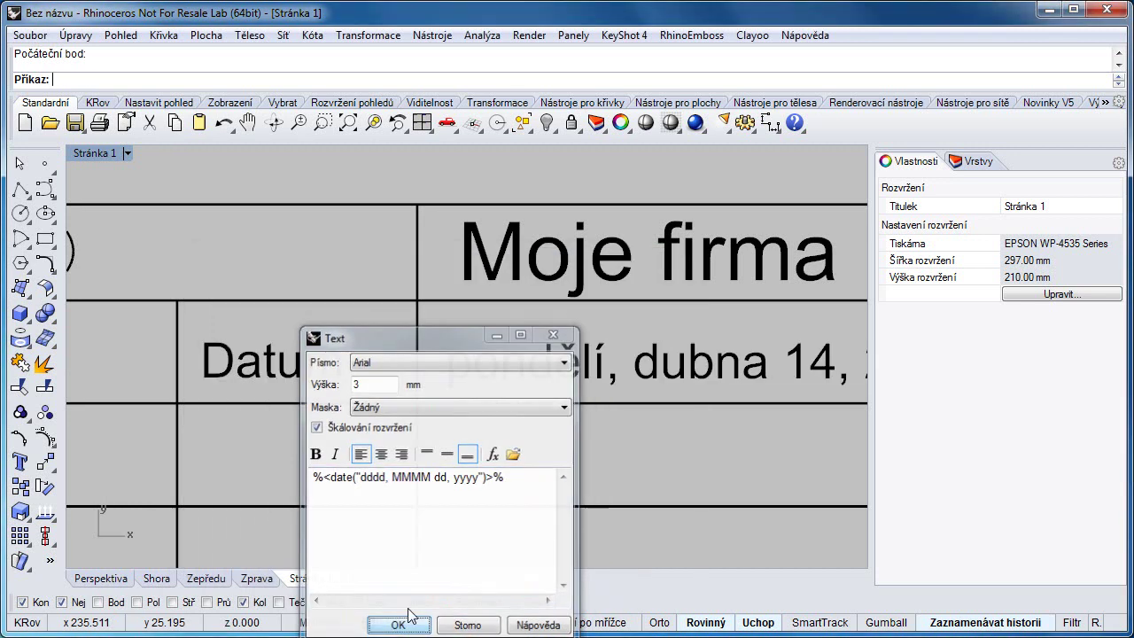
left_click(398, 626)
scroll(399, 357, "down", 5)
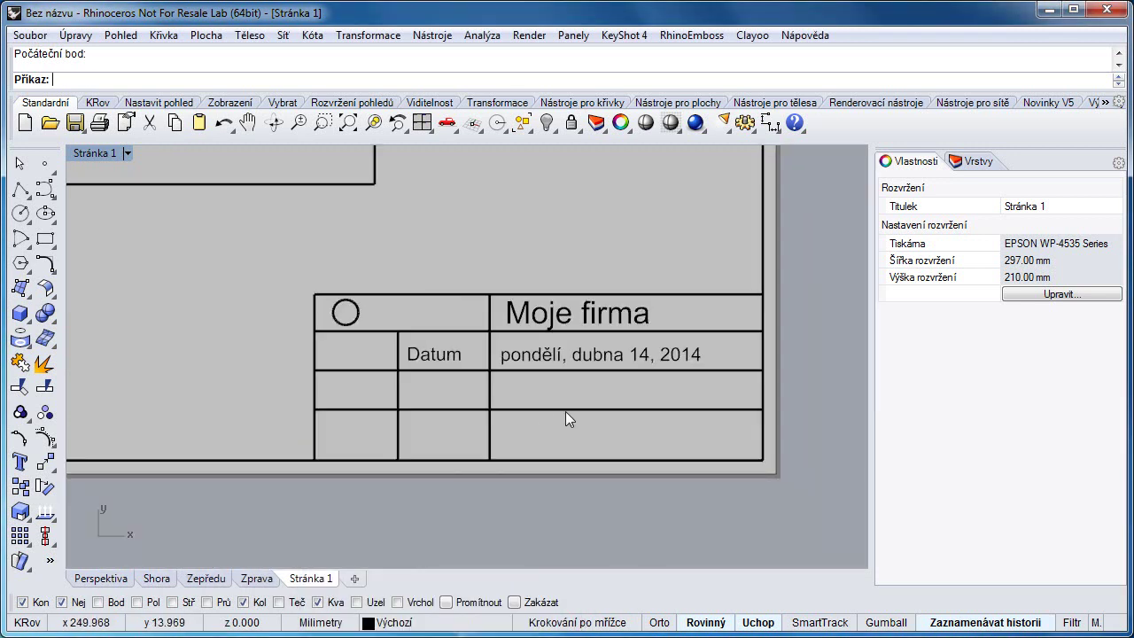
Step: Place the 3 mm text block "Pohled 1:1" below the lower-left detail view on the layout page
scroll(524, 354, "down", 5)
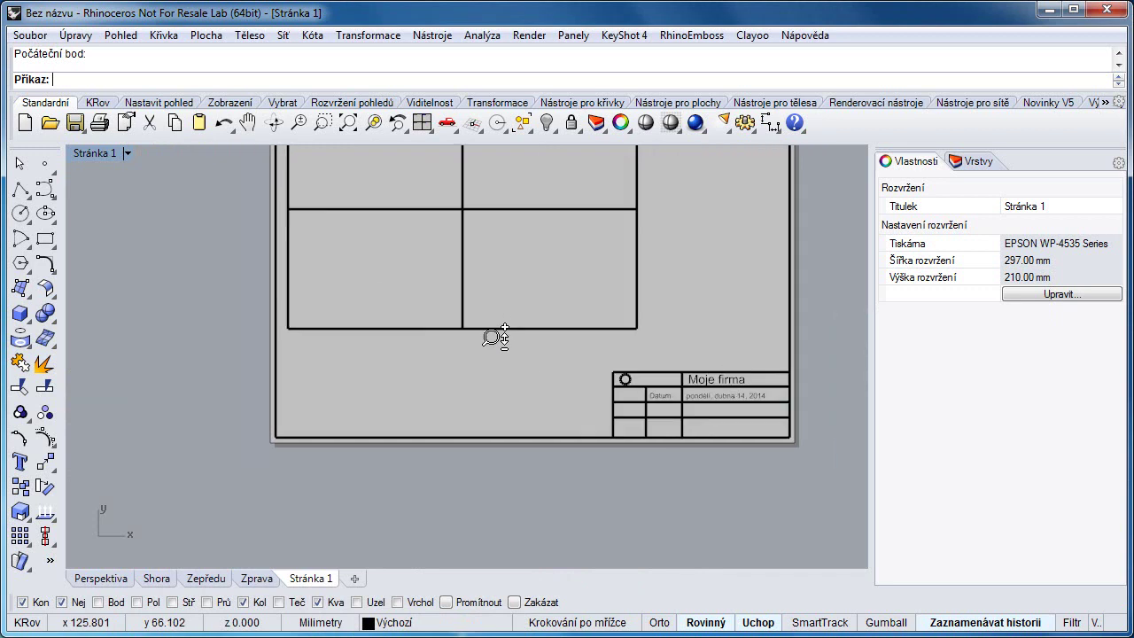
scroll(494, 331, "down", 2)
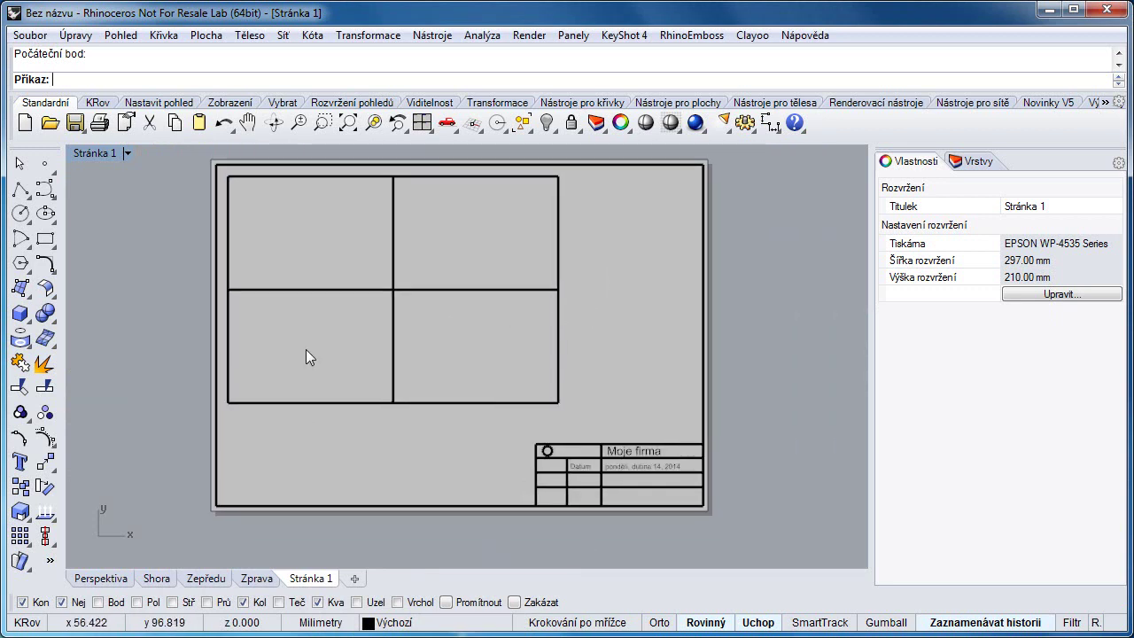
scroll(389, 447, "up", 5)
scroll(389, 448, "down", 5)
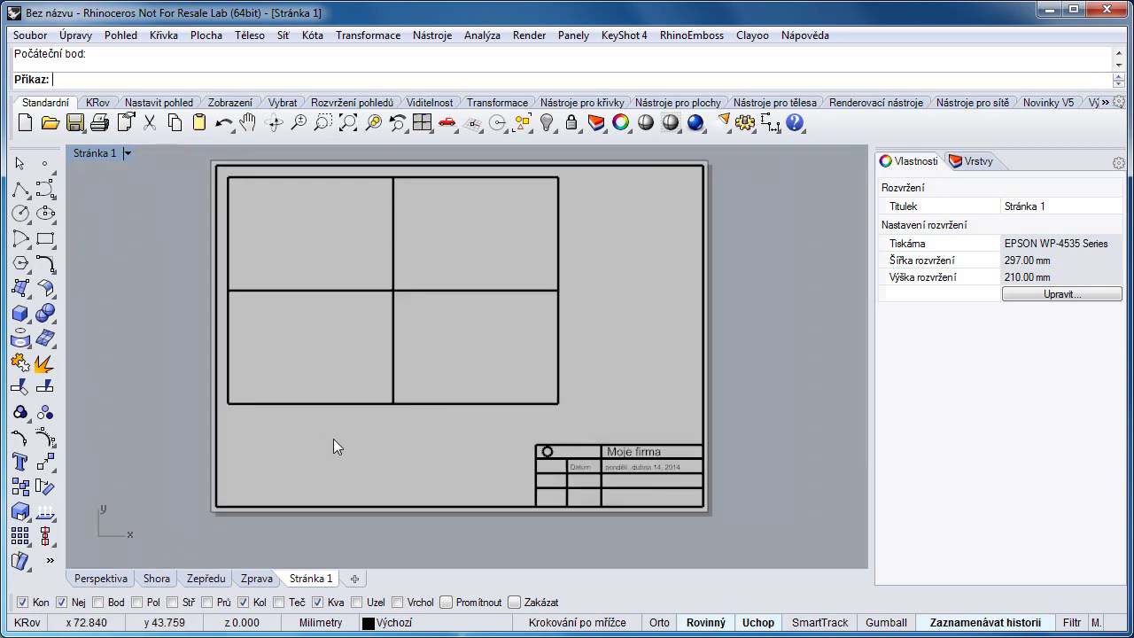
left_click(313, 35)
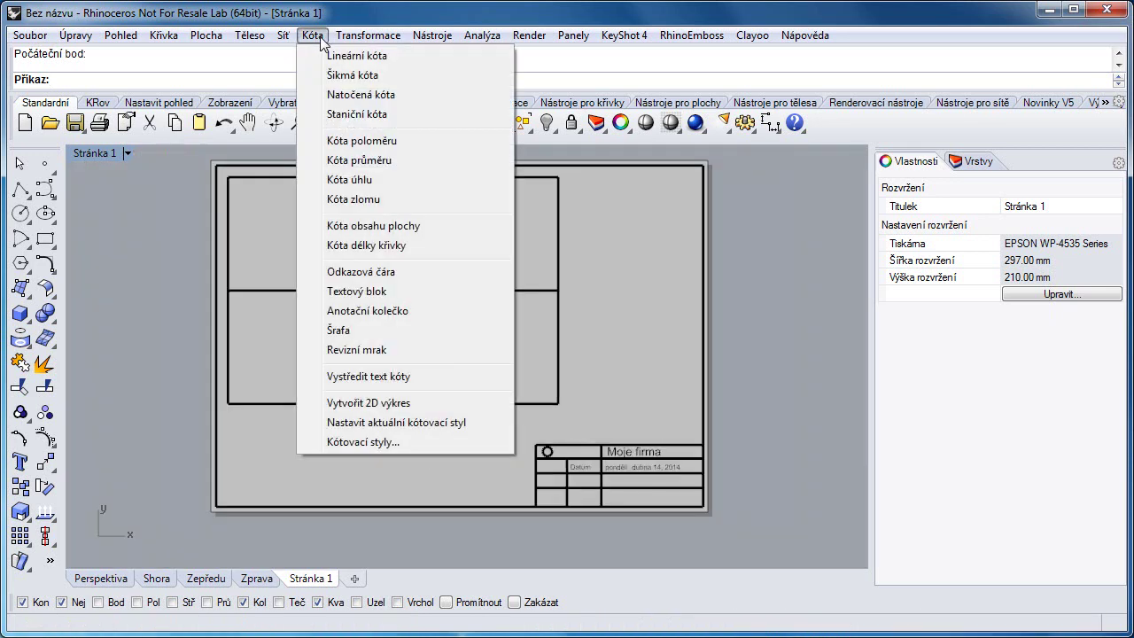
left_click(373, 293)
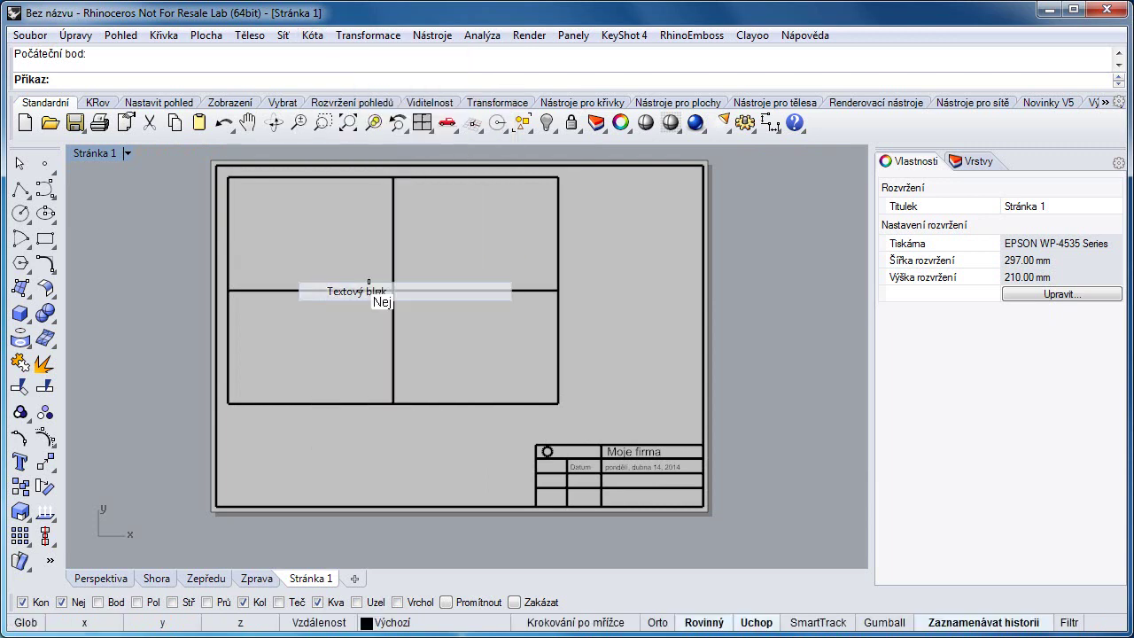
left_click(242, 429)
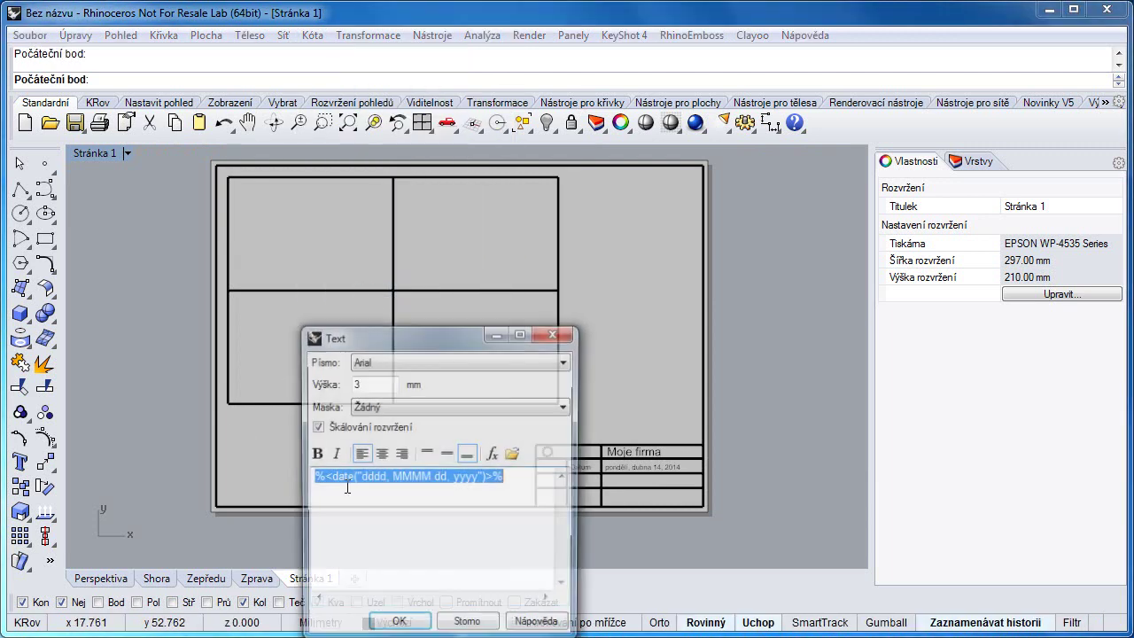
left_click(416, 481)
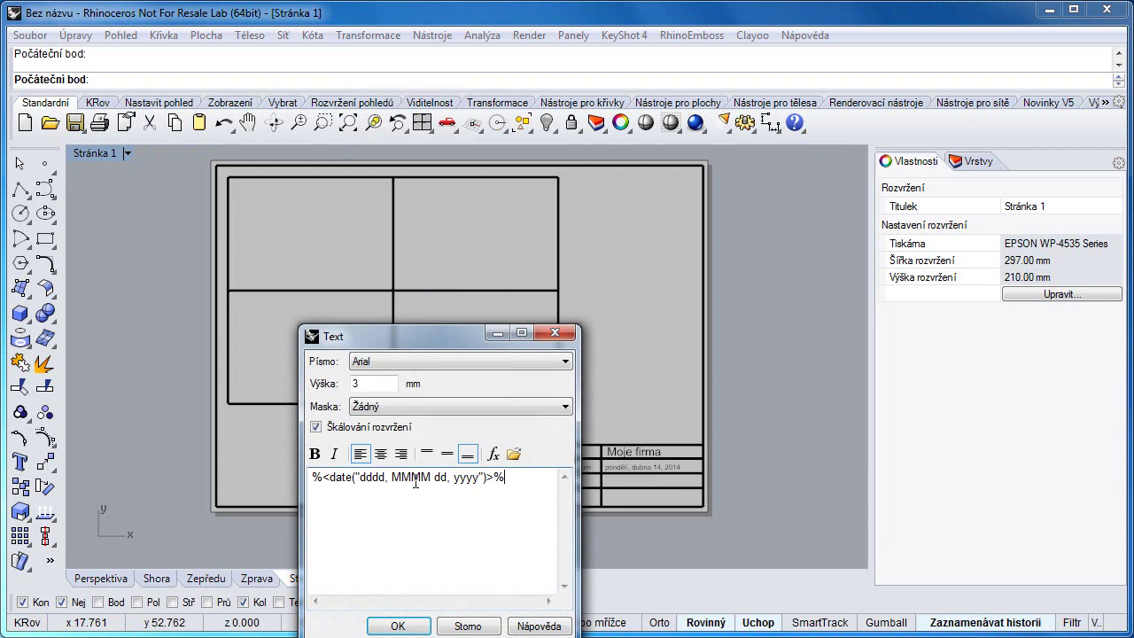
double_click(415, 481)
left_click(425, 486)
left_click_drag(521, 492, 94, 451)
type("1:1")
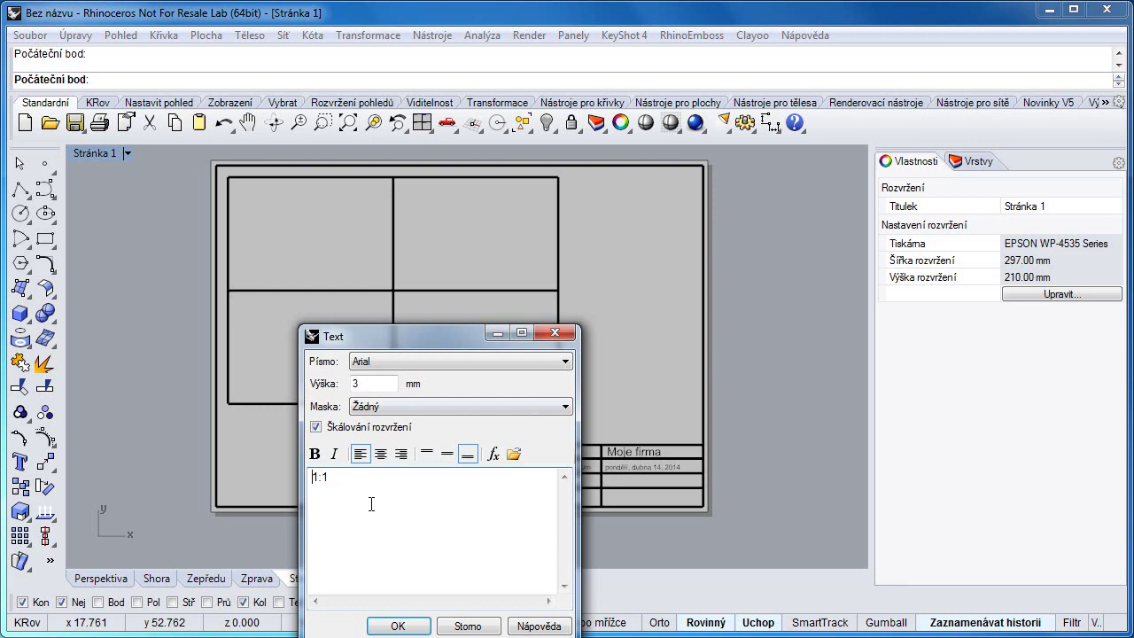
left_click(396, 625)
Step: Shift the four detail views slightly down the page and move the "Pohled 1:1" text to the middle above them
left_click_drag(628, 313, 392, 277)
left_click(254, 424)
key("Return")
left_click_drag(270, 419, 390, 181)
scroll(387, 173, "up", 5)
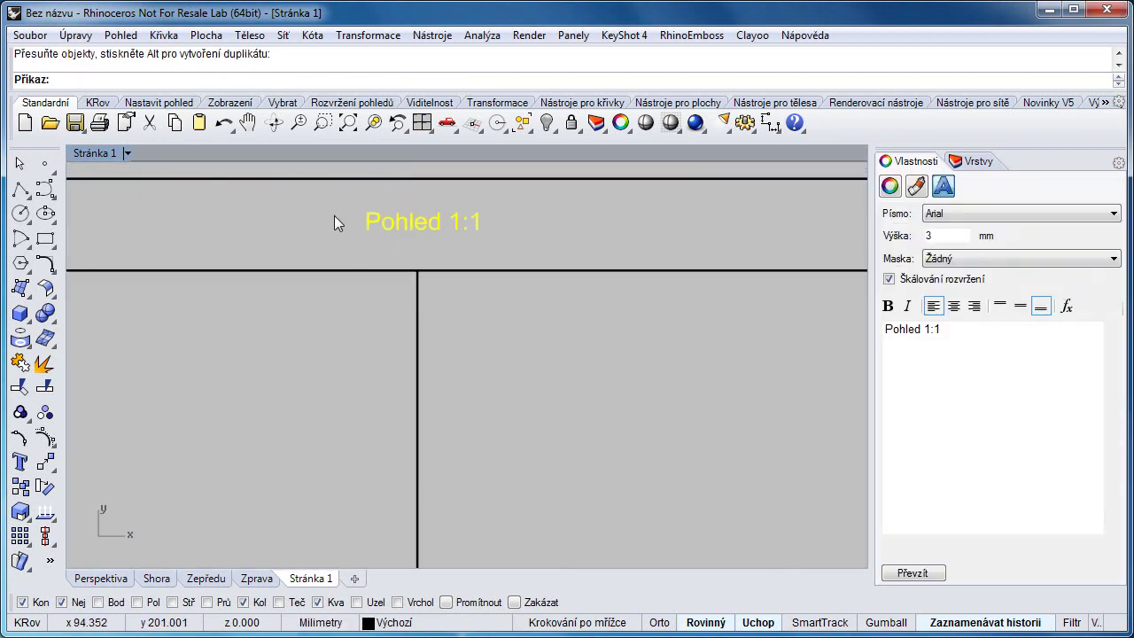
scroll(479, 203, "down", 3)
left_click(604, 320)
Step: Draw a narrow upright rectangle in the empty area to the right of the detail views
scroll(342, 250, "down", 2)
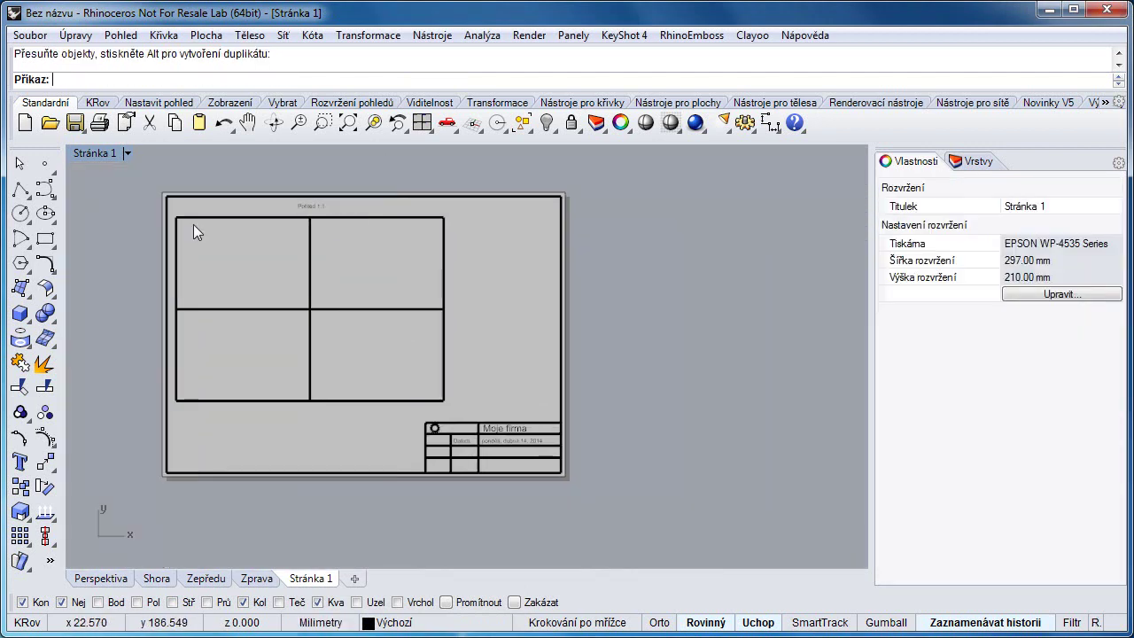
left_click(45, 239)
left_click(489, 238)
left_click(512, 312)
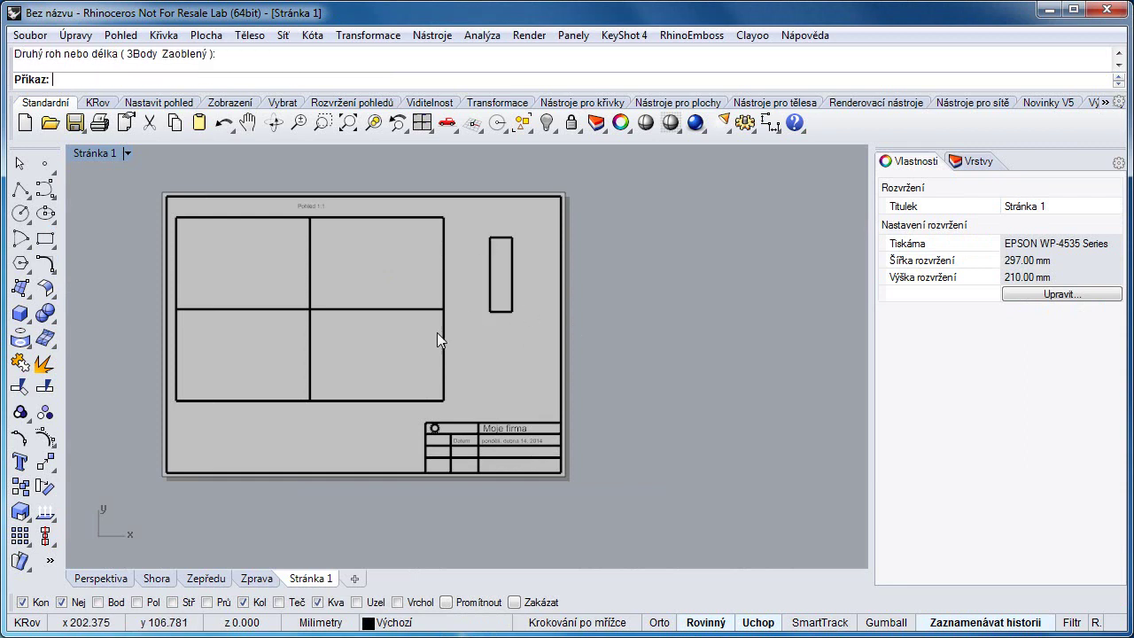
Step: Create a second layout page, Stránka 2, in portrait A3 297 x 420 mm with two default details
scroll(532, 384, "up", 1)
scroll(409, 384, "up", 1)
scroll(412, 385, "down", 1)
left_click(354, 577)
left_click(412, 588)
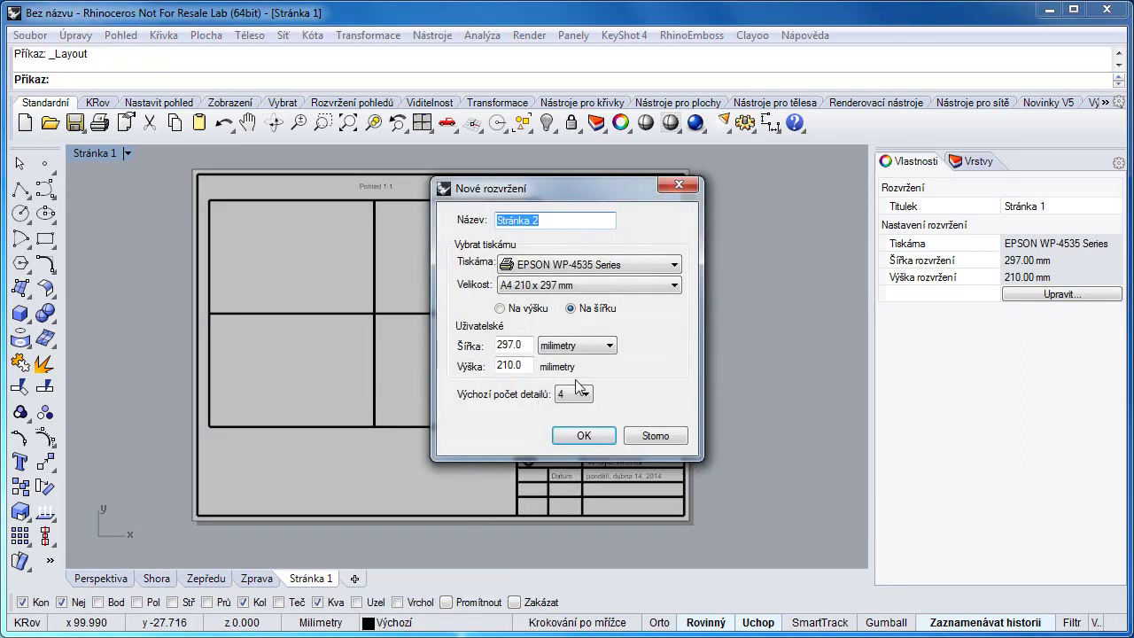
left_click(577, 285)
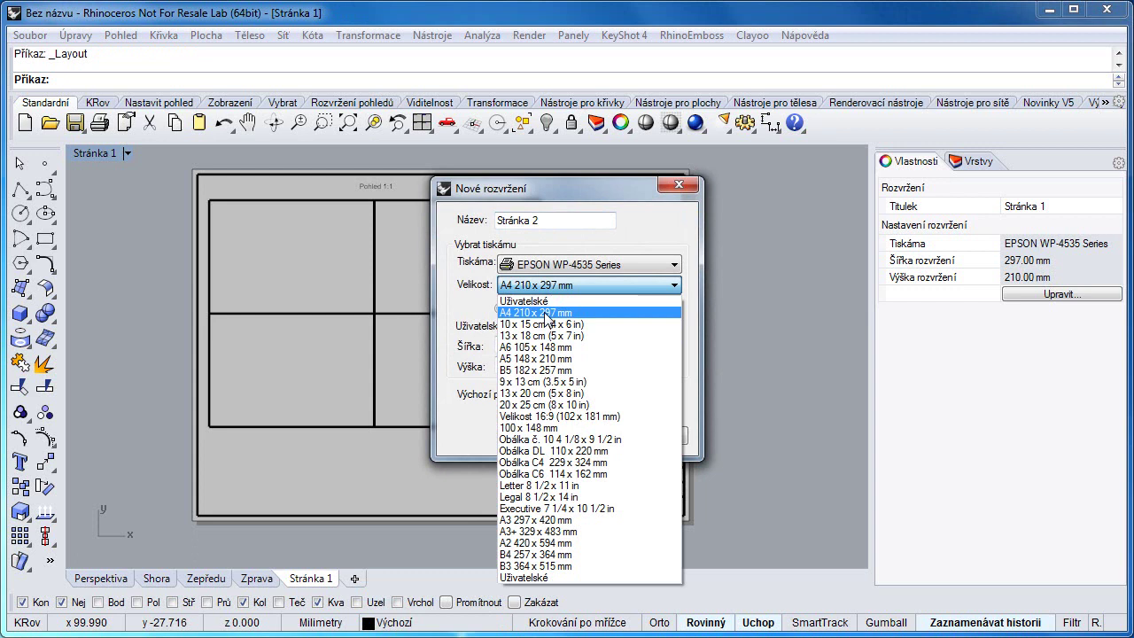
left_click(536, 521)
left_click(538, 308)
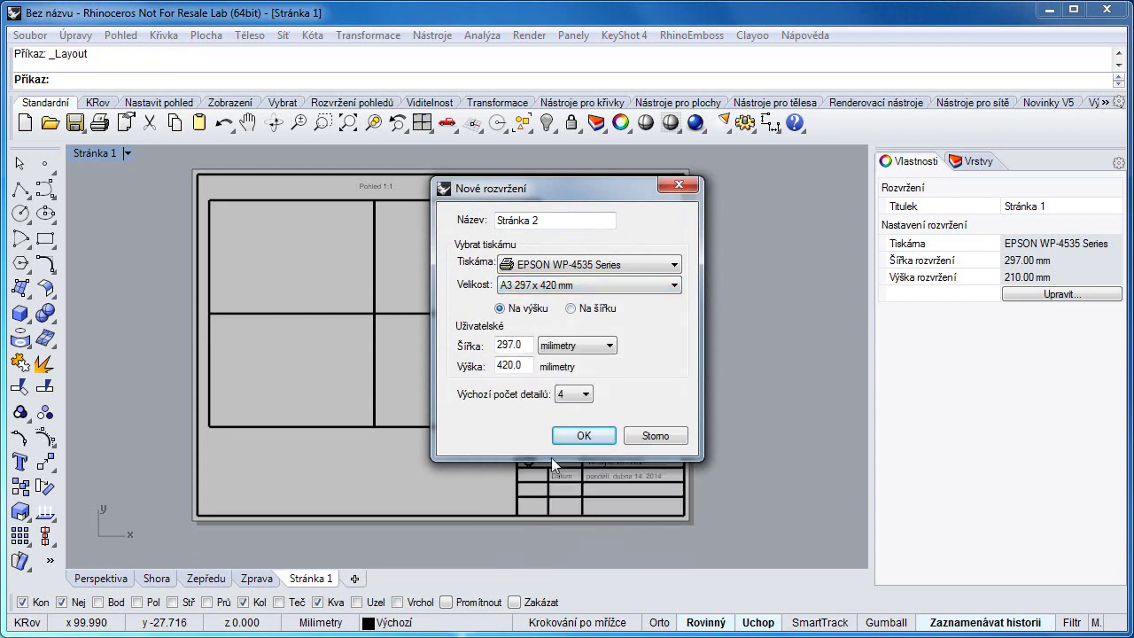
left_click(585, 394)
left_click(574, 420)
left_click(582, 436)
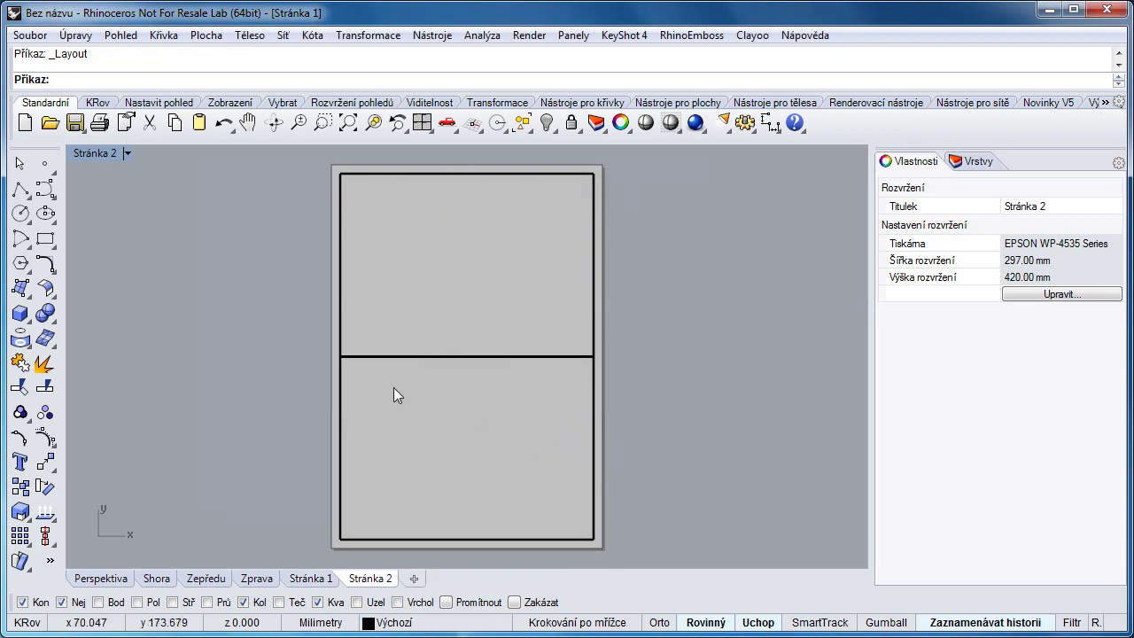
Step: Scale both detail views on Stránka 2 down from the middle of their upper edge, leaving free space around and below them
key("ctrl+a")
left_click(45, 487)
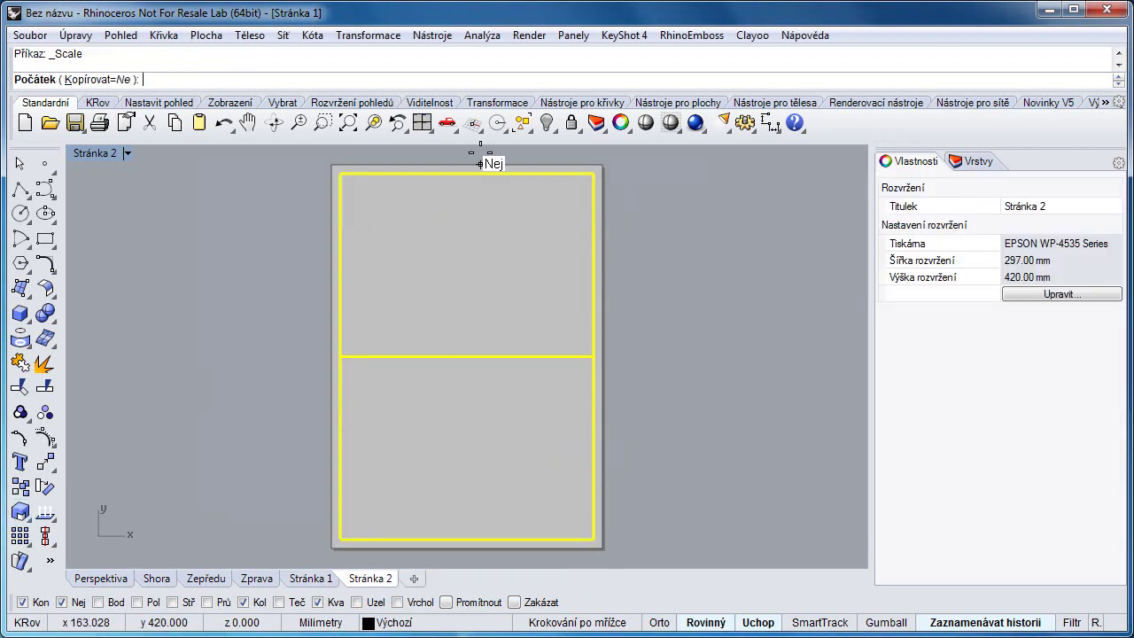
left_click(457, 166)
left_click(461, 476)
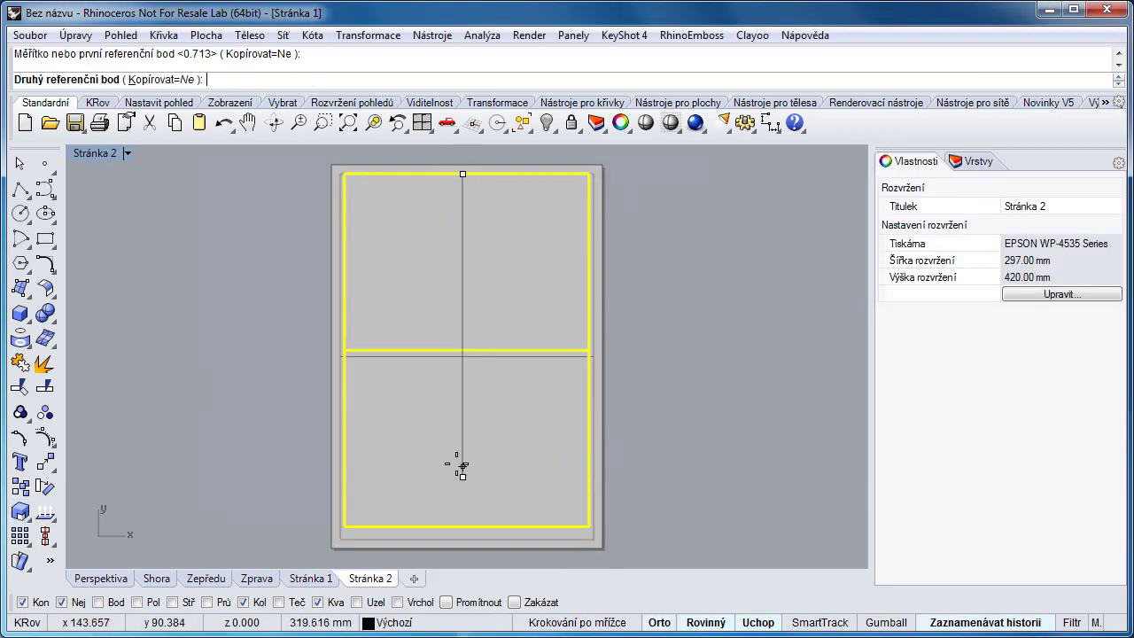
key("Escape")
Step: Reframe the upper Shora detail so the grid is smaller and its origin sits near the detail's lower-left corner
double_click(428, 246)
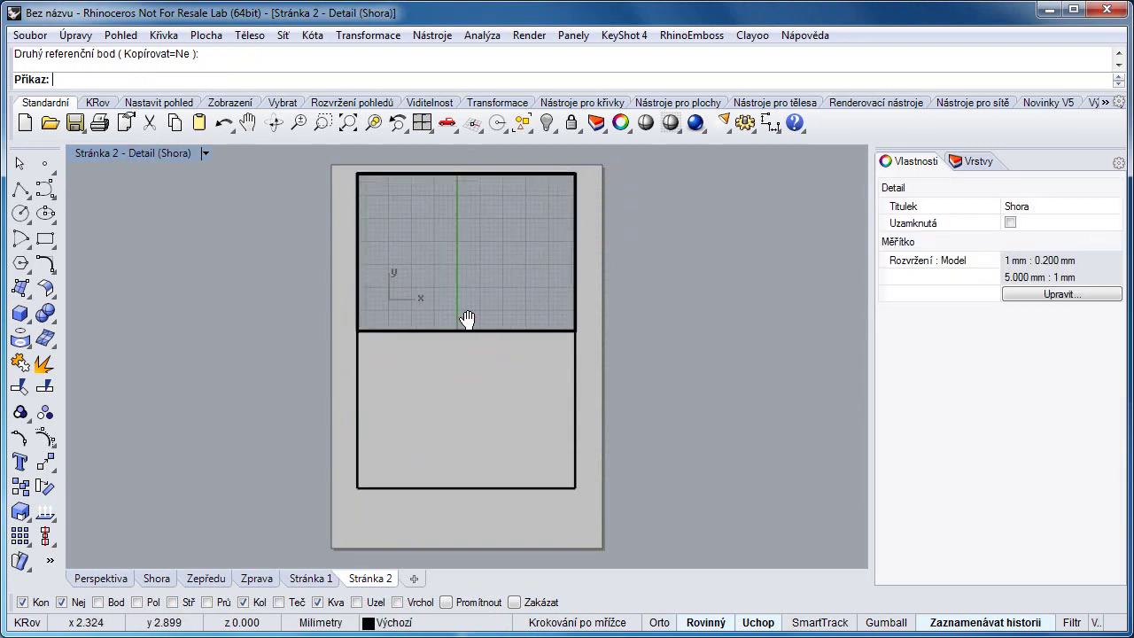
scroll(475, 258, "down", 3)
right_click_drag(472, 261, 369, 330)
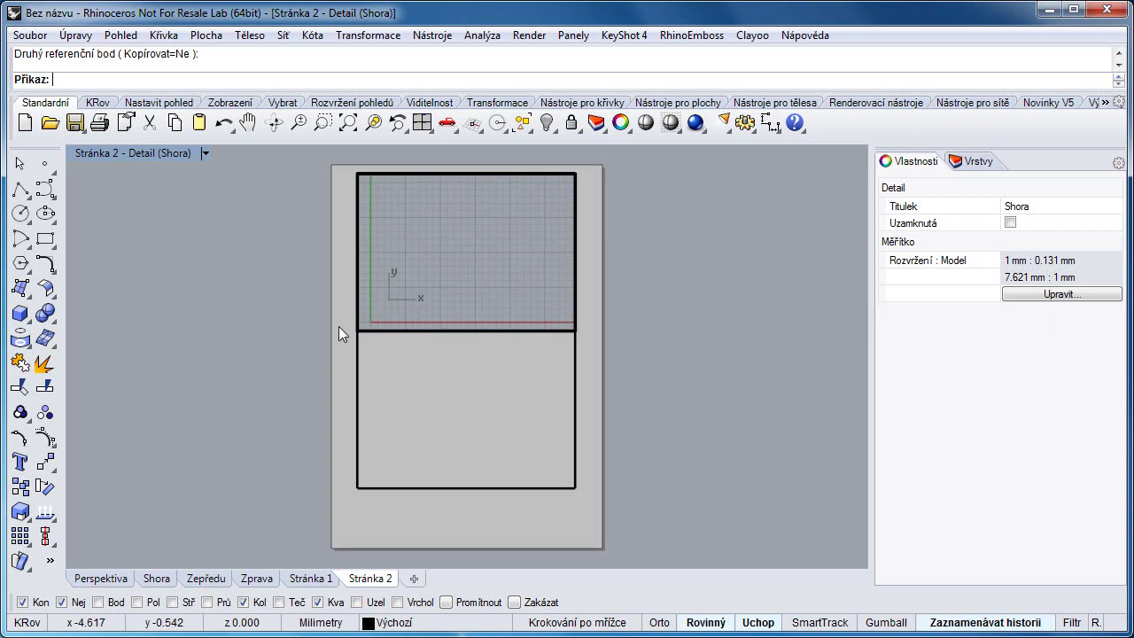
double_click(338, 326)
Step: Change the lower Zepředu detail to the Perspektiva view and return to the layout page
double_click(464, 397)
scroll(483, 394, "up", 2)
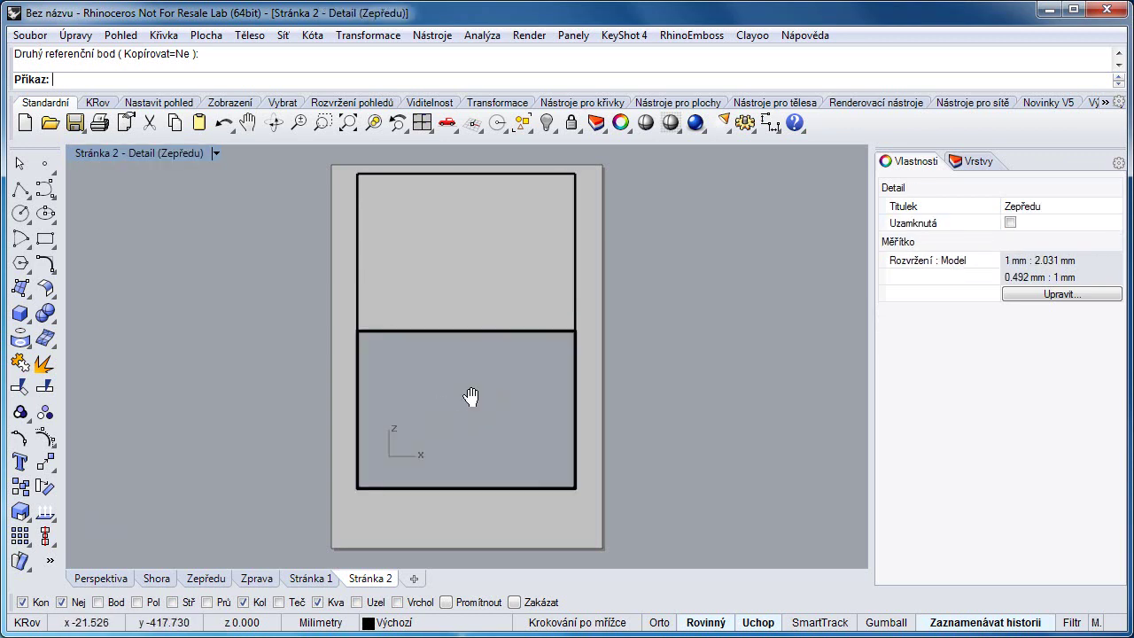
left_click(216, 153)
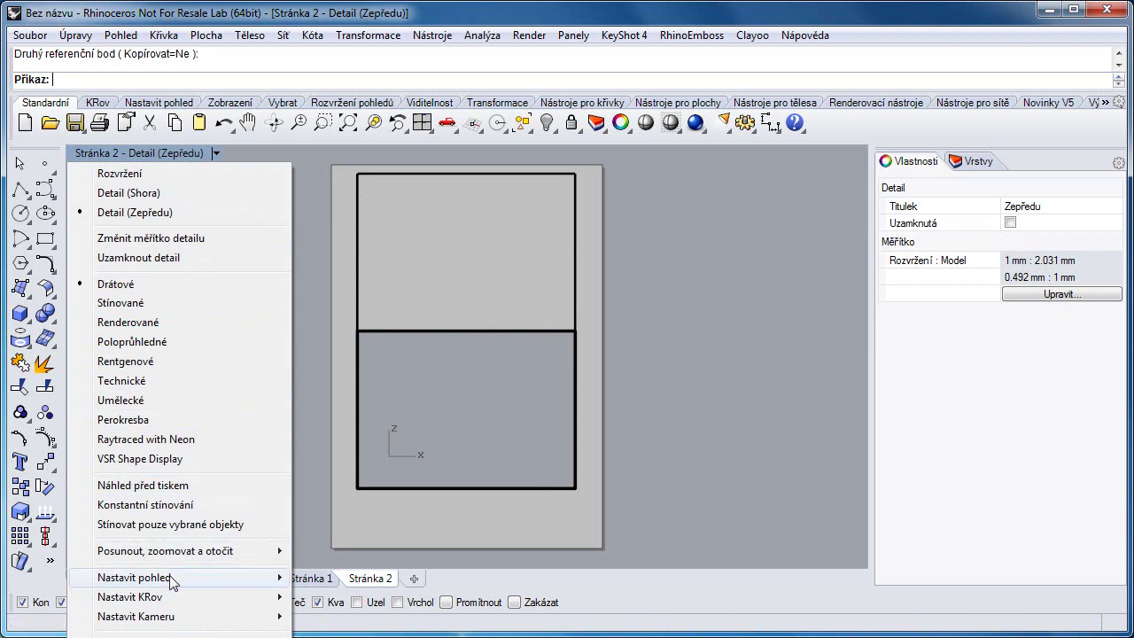
mouse_move(172, 577)
left_click(346, 634)
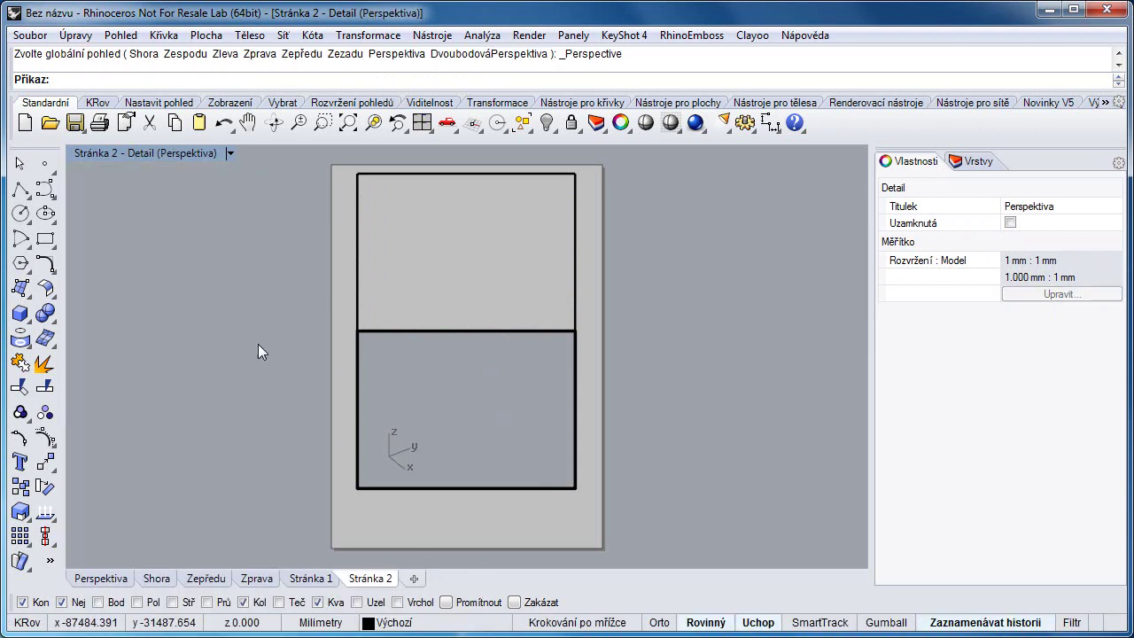
double_click(470, 498)
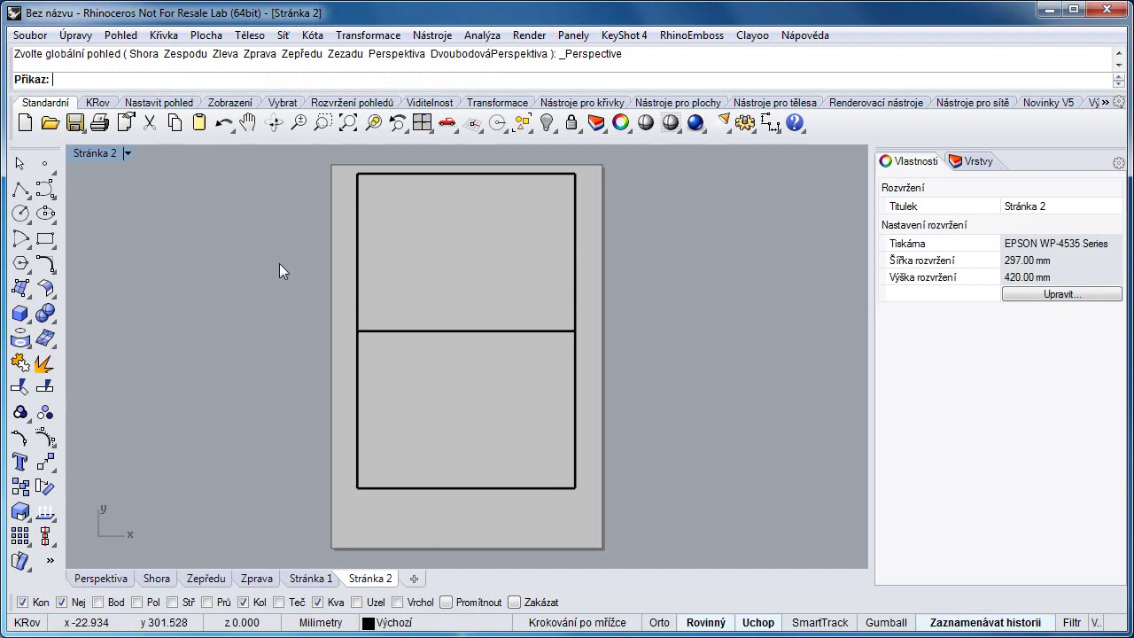
Step: Compare the two layout pages, Stránka 1 and Stránka 2, and inspect the title block page
left_click(306, 579)
left_click(373, 580)
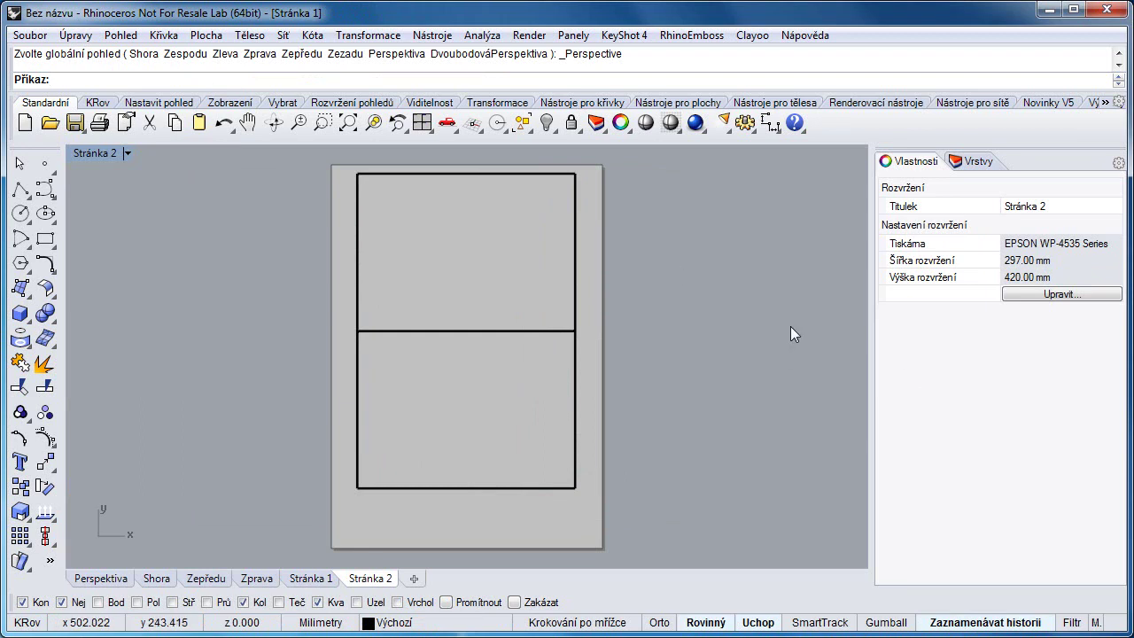
left_click(308, 579)
scroll(342, 299, "up", 3)
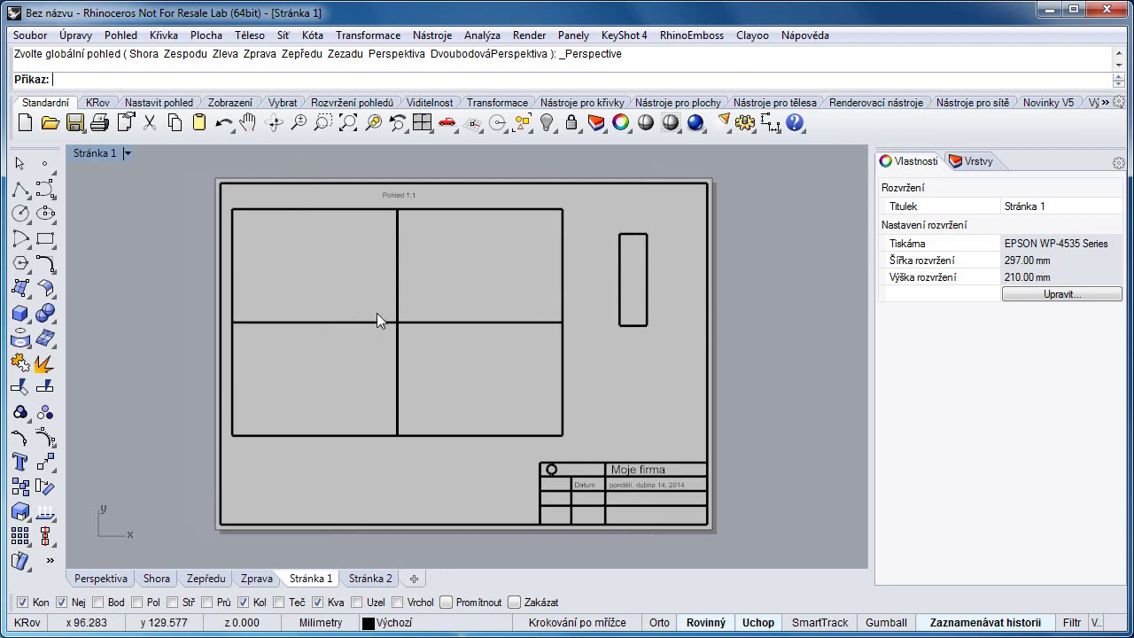
scroll(390, 305, "down", 2)
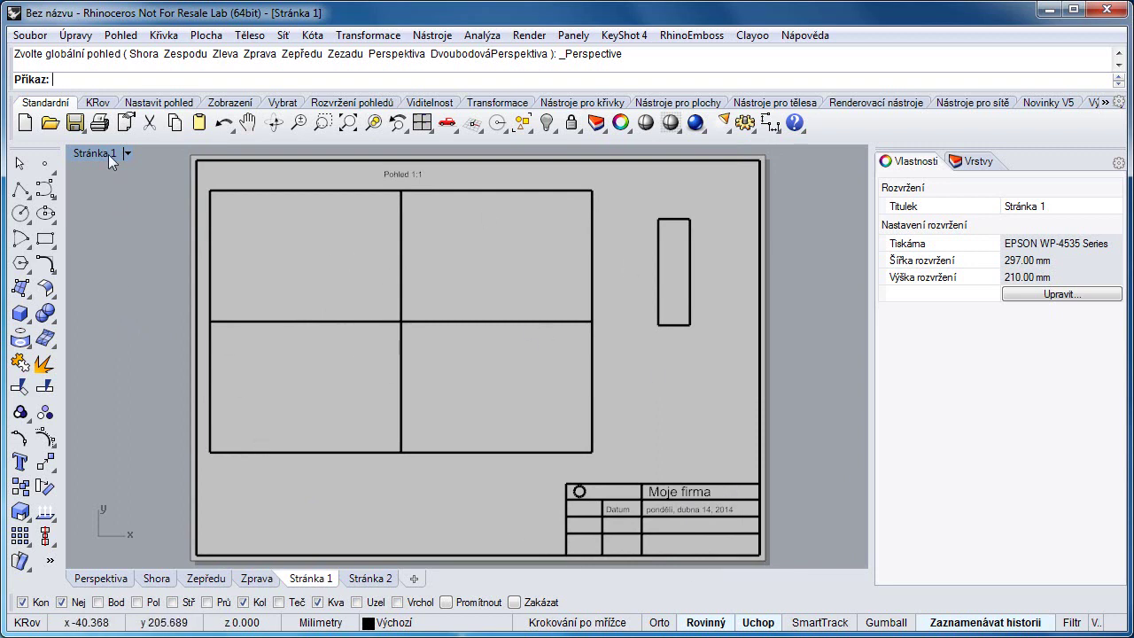
Step: Return to the four model viewports and reframe Shora, Zepředu and Zprava so the whole grid fits in each
key("ctrl+Tab")
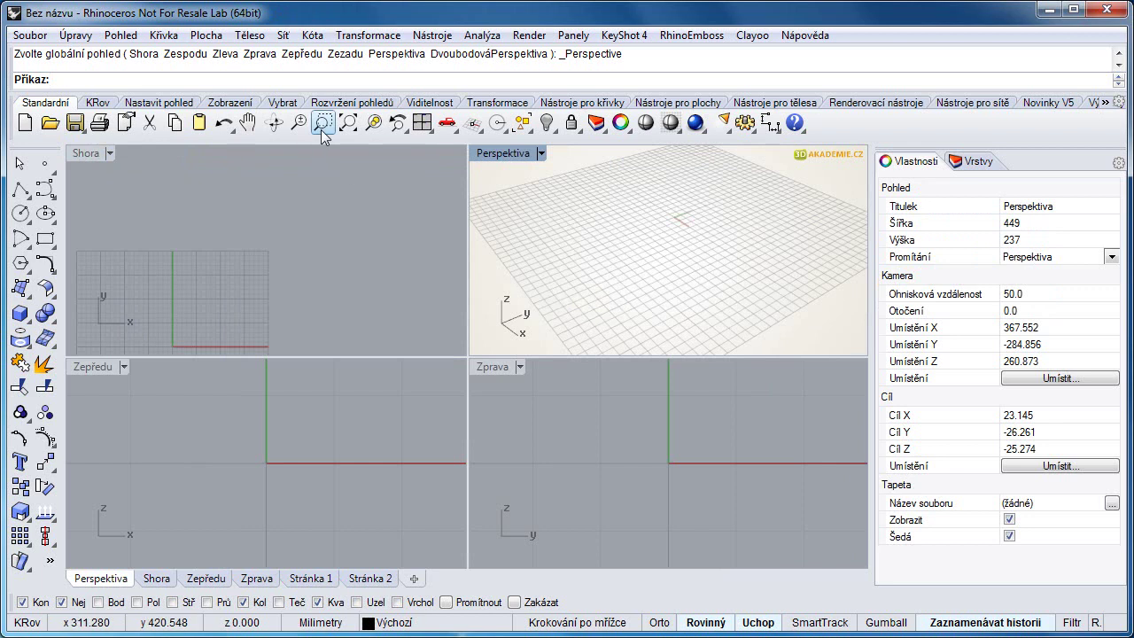
left_click(348, 122)
right_click_drag(299, 264, 291, 227)
scroll(291, 227, "down", 1)
scroll(291, 434, "down", 8)
scroll(264, 459, "up", 1)
right_click_drag(270, 459, 288, 457)
scroll(626, 444, "down", 4)
right_click_drag(627, 440, 687, 452)
scroll(692, 462, "down", 2)
scroll(690, 462, "up", 1)
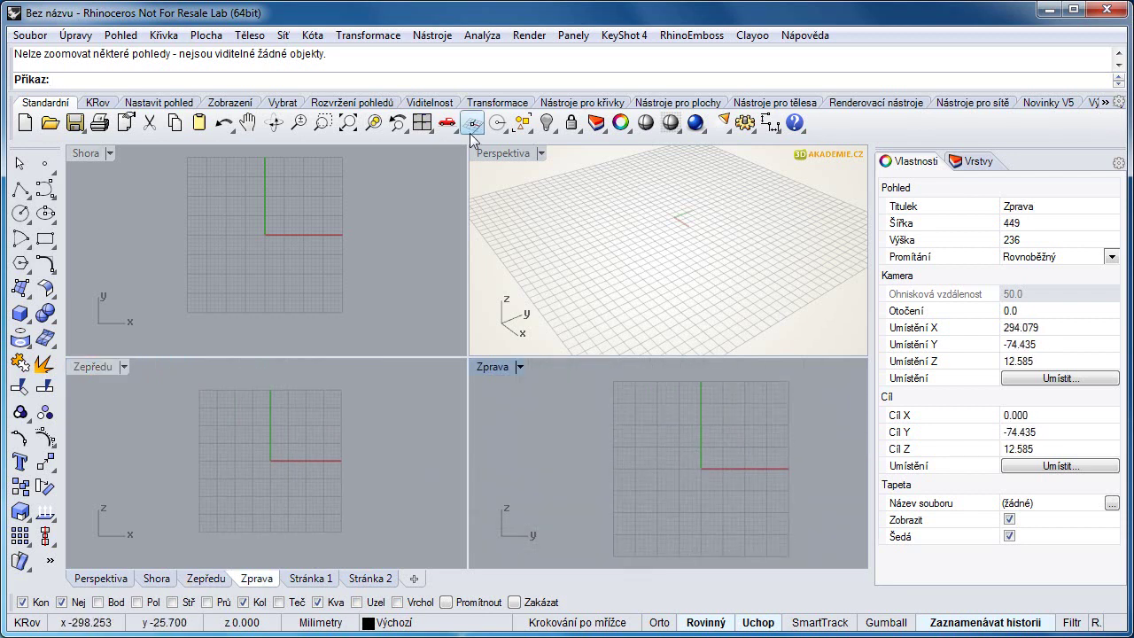
Step: Maximize the Perspektiva viewport and save the document as a template named Moje sablona
double_click(501, 155)
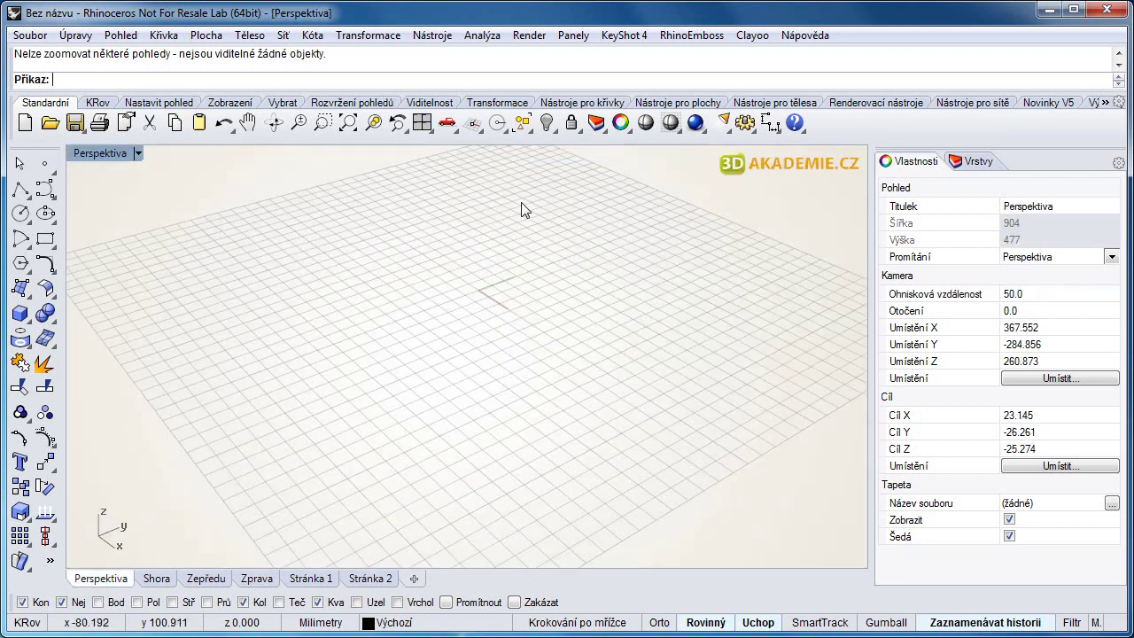
left_click(29, 35)
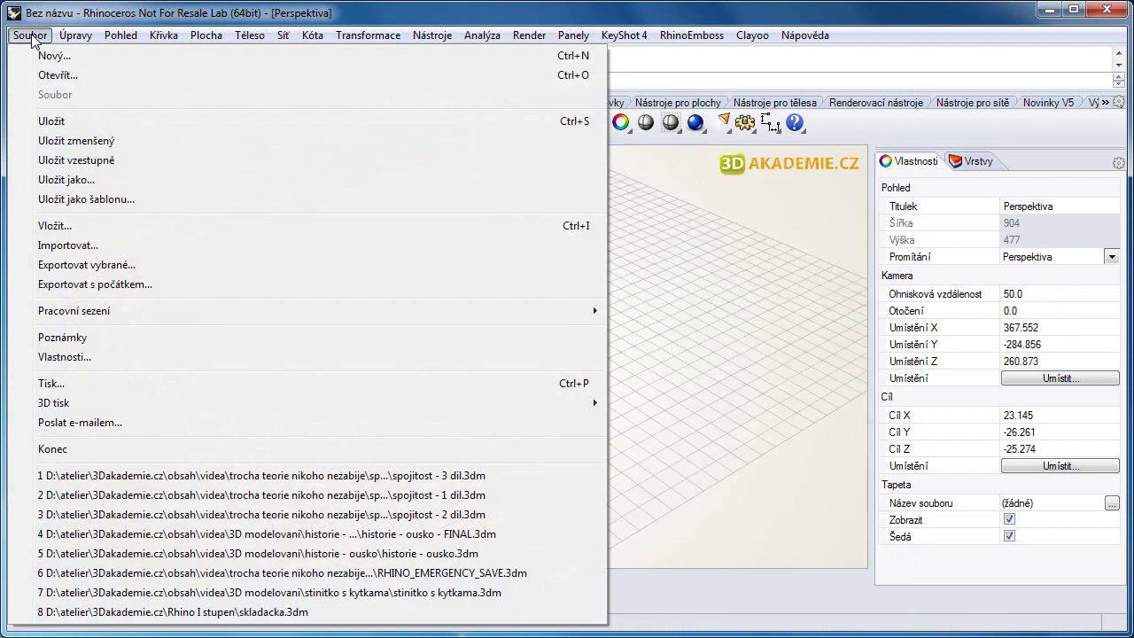
left_click(80, 200)
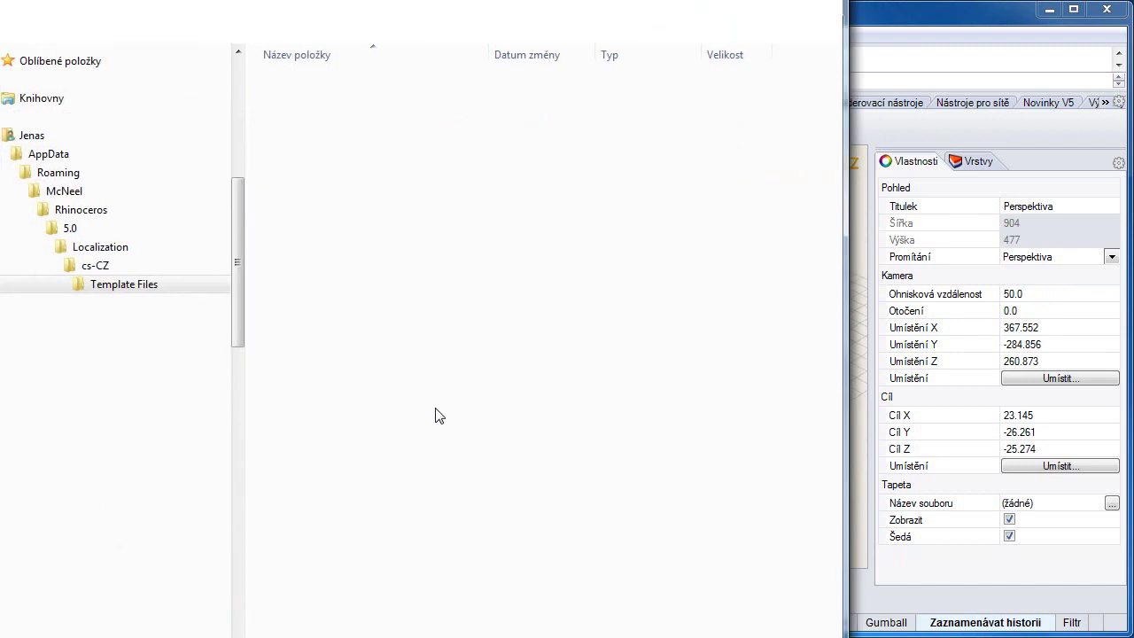
left_click_drag(844, 631, 753, 631)
left_click_drag(550, 636, 542, 452)
left_click_drag(459, 9, 616, 88)
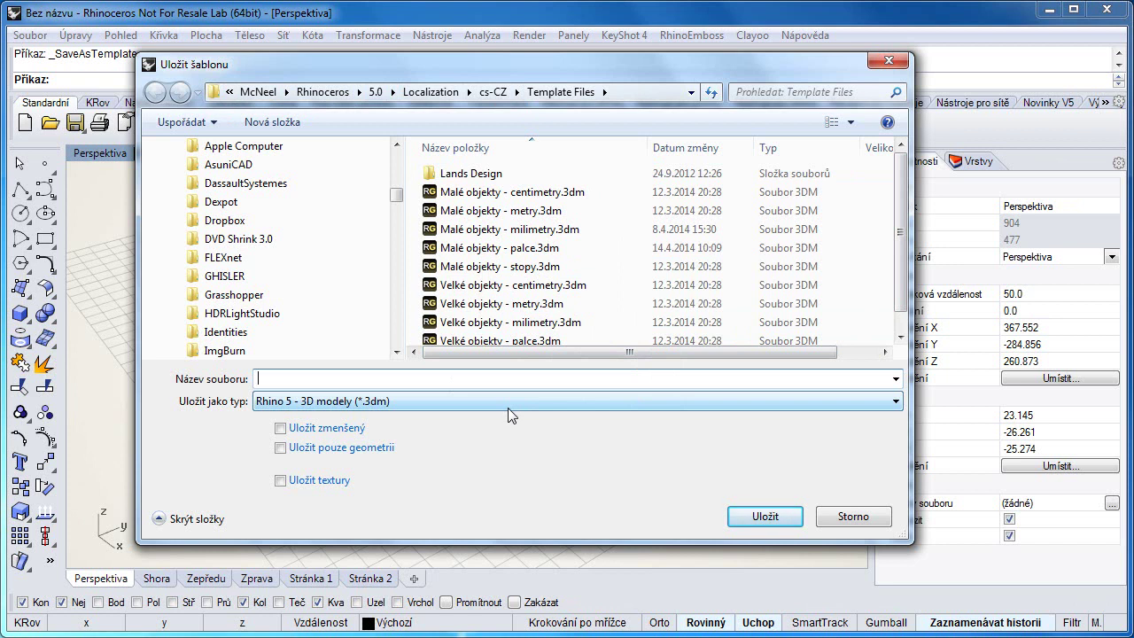
type("o")
left_click(785, 521)
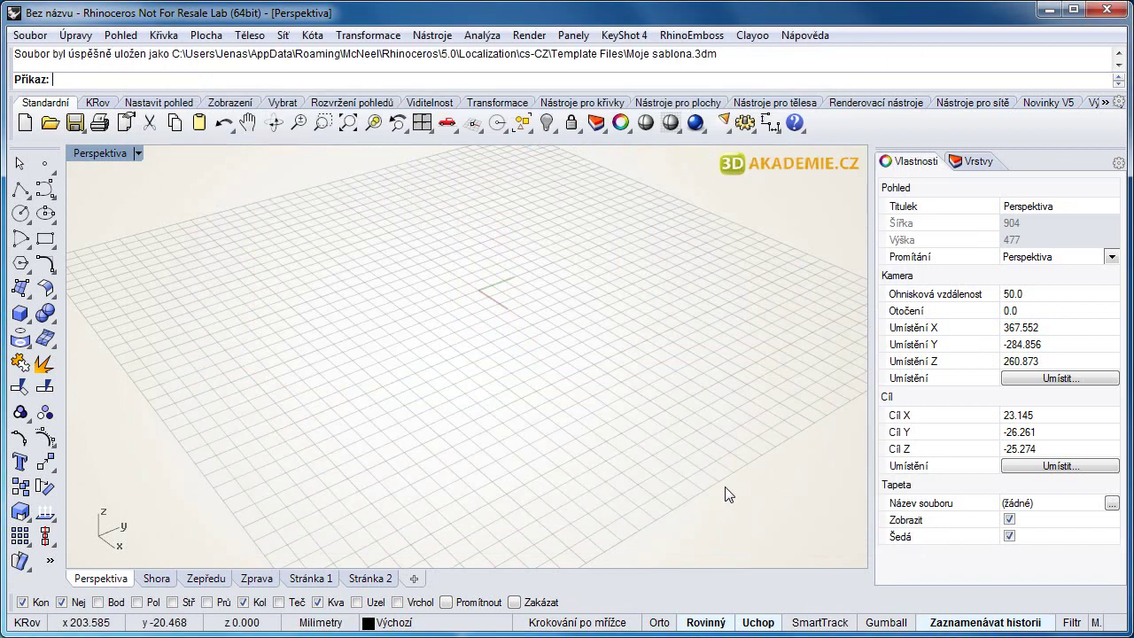
Step: Start a new document from the Malé objekty - milimetry.3dm template and examine its layers
left_click(30, 36)
left_click(40, 55)
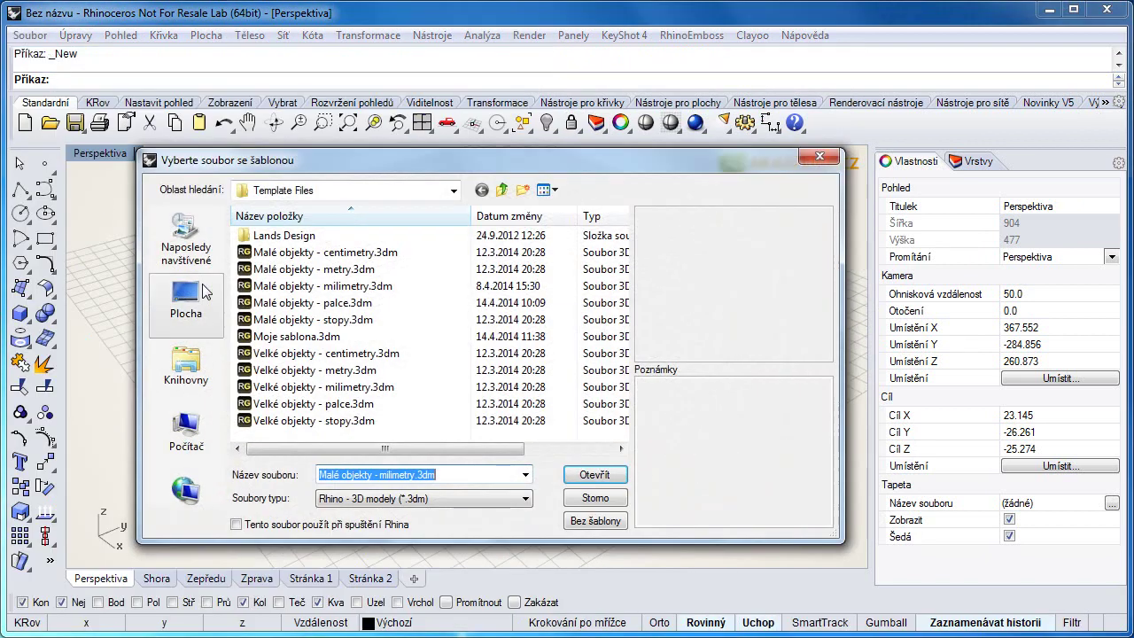
double_click(281, 285)
right_click_drag(504, 302, 523, 306)
left_click(742, 378)
left_click(977, 164)
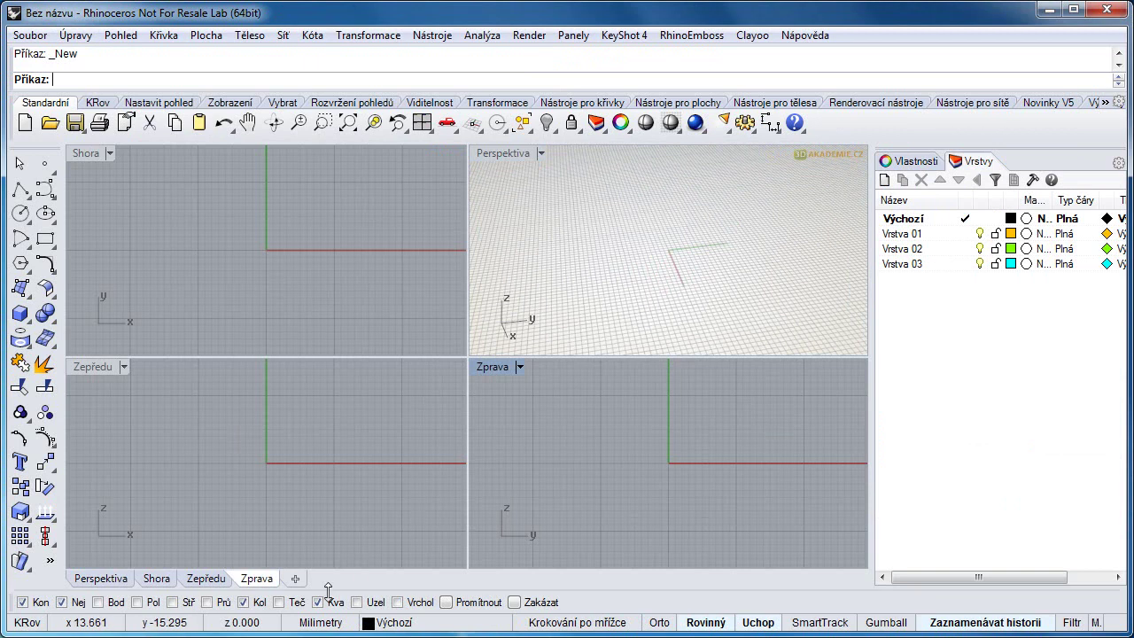
Step: Start a new document from the Moje sablona.3dm template after checking its preview and notes
left_click(30, 36)
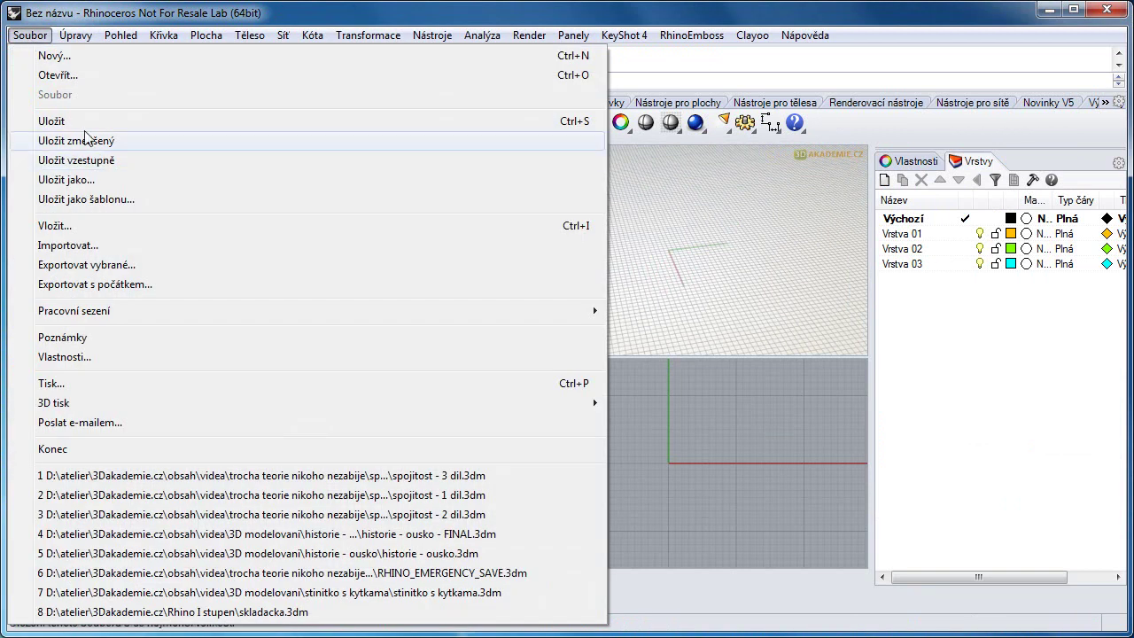
left_click(54, 55)
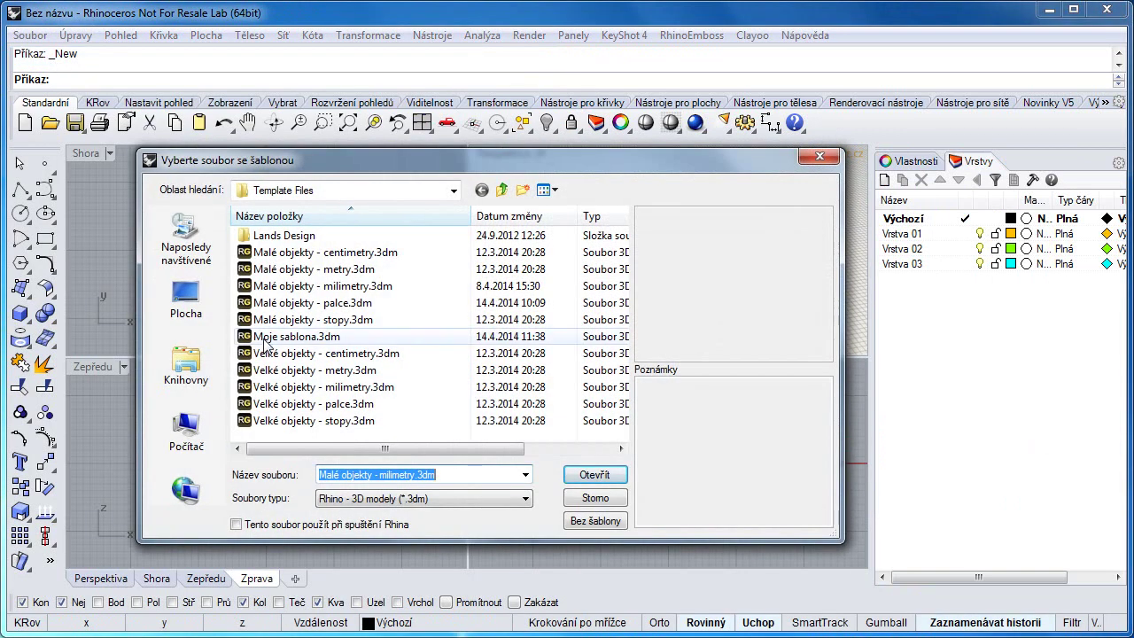
left_click(274, 342)
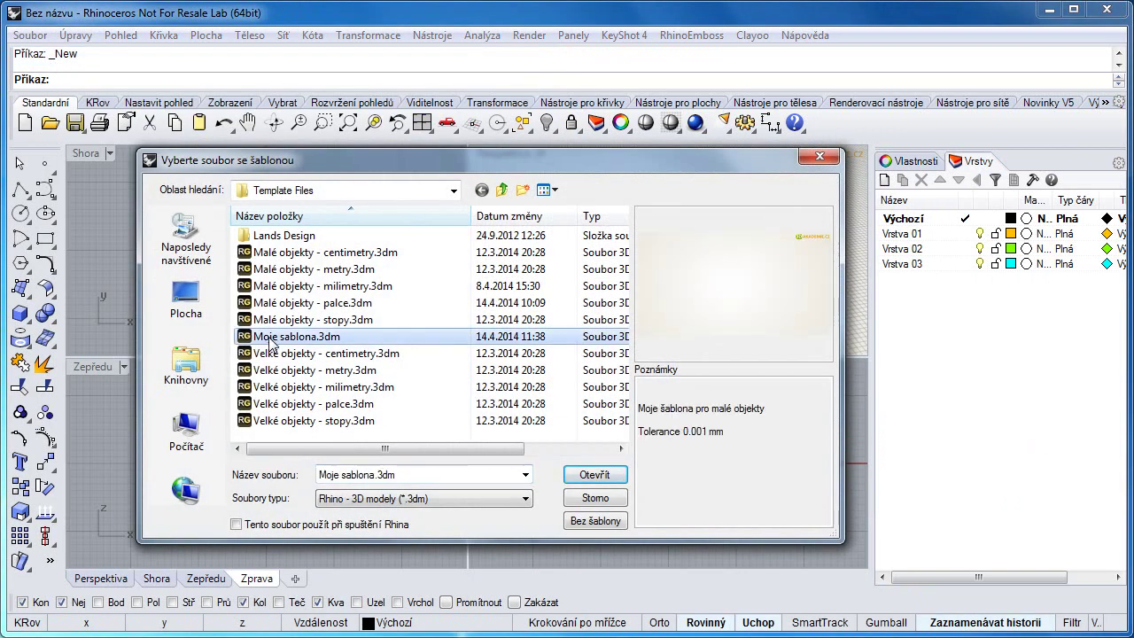
left_click_drag(653, 409, 728, 453)
left_click(729, 453)
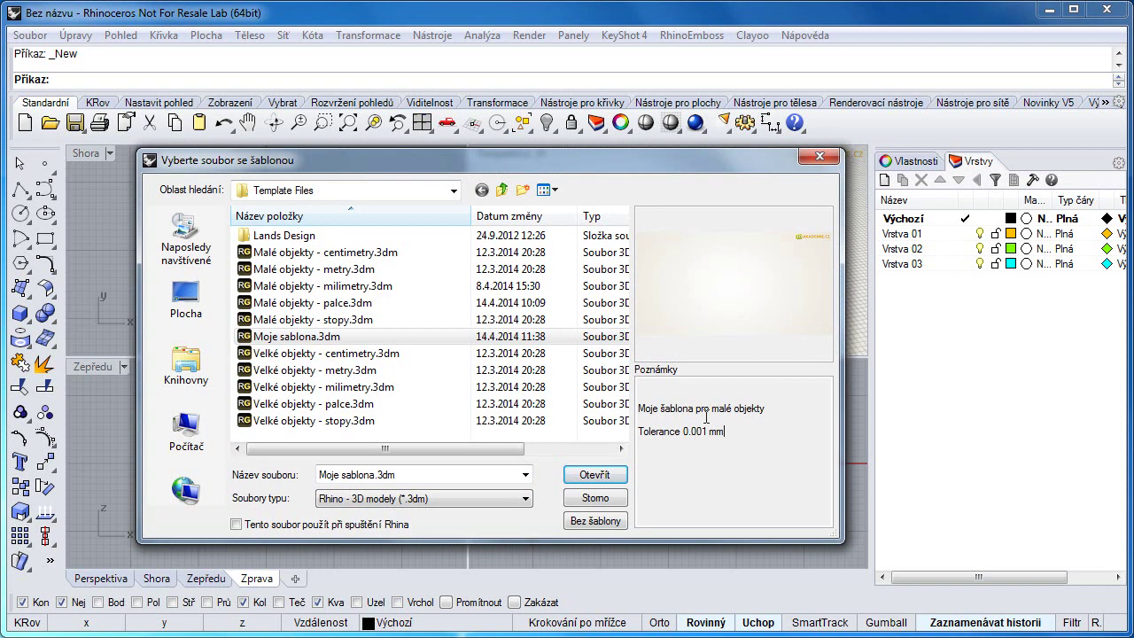
left_click(595, 474)
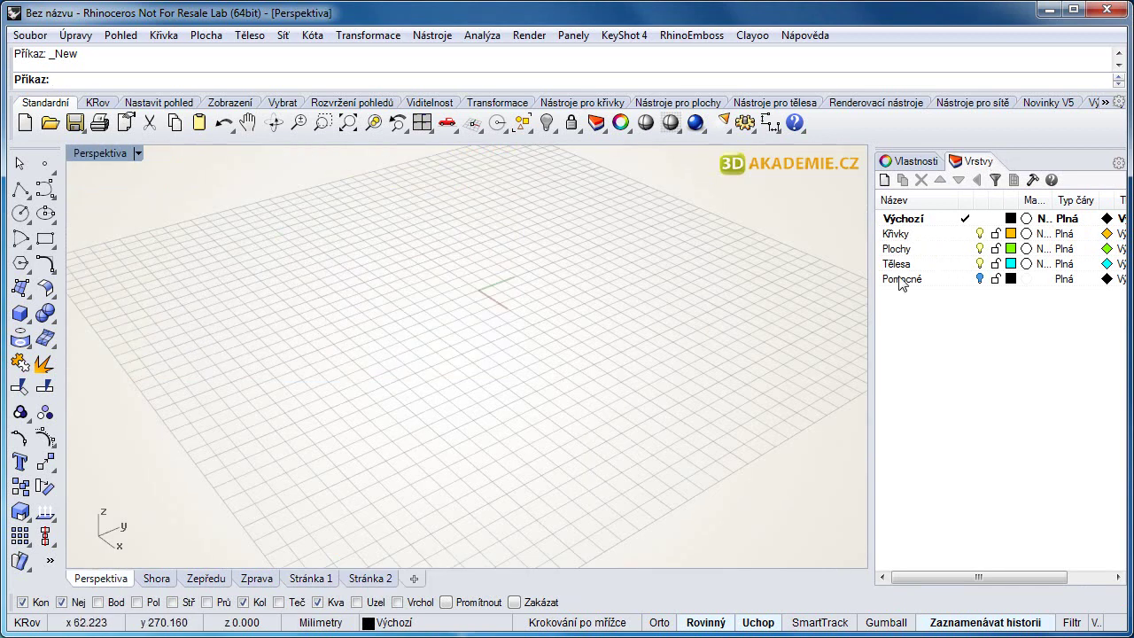
Step: Show the Pomocné layer to inspect its helper geometry and hide it again
left_click(980, 280)
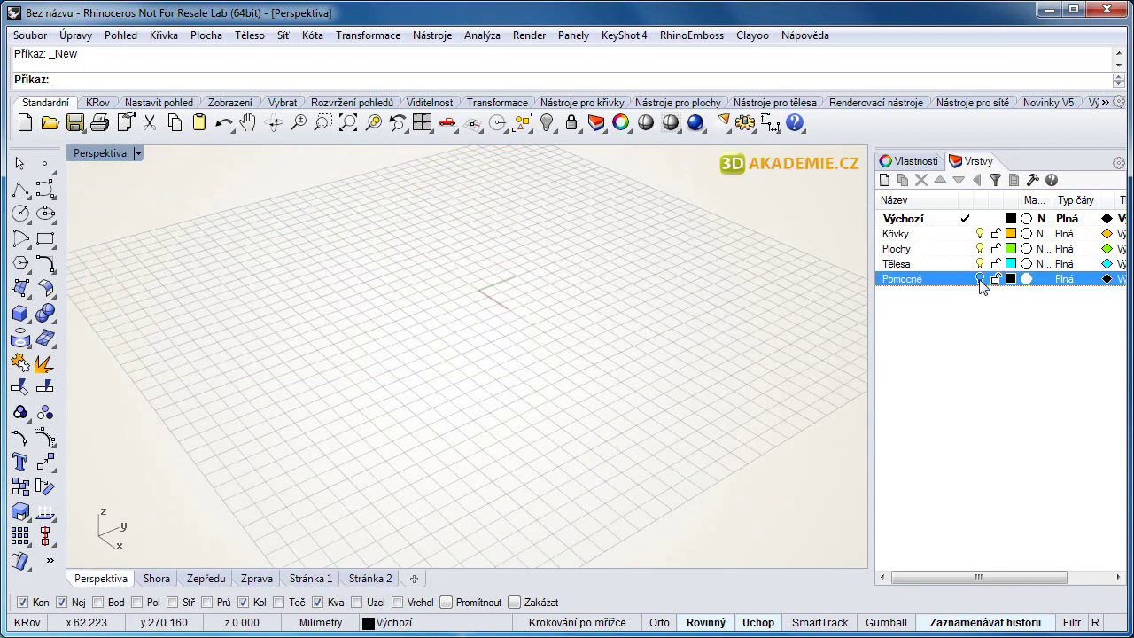
left_click(980, 279)
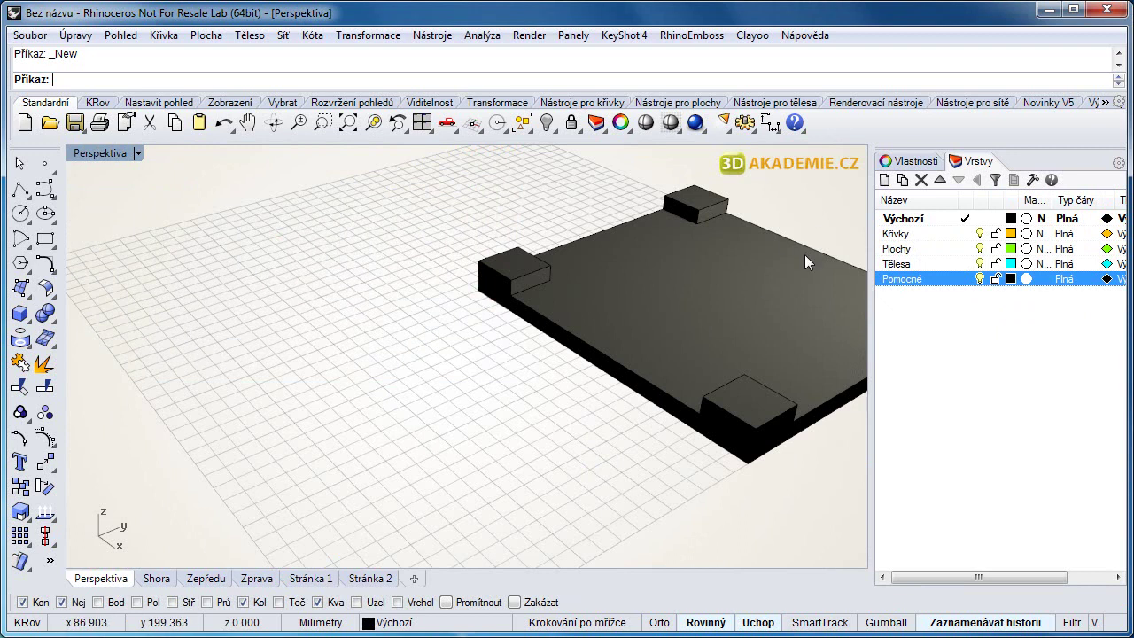
left_click(980, 278)
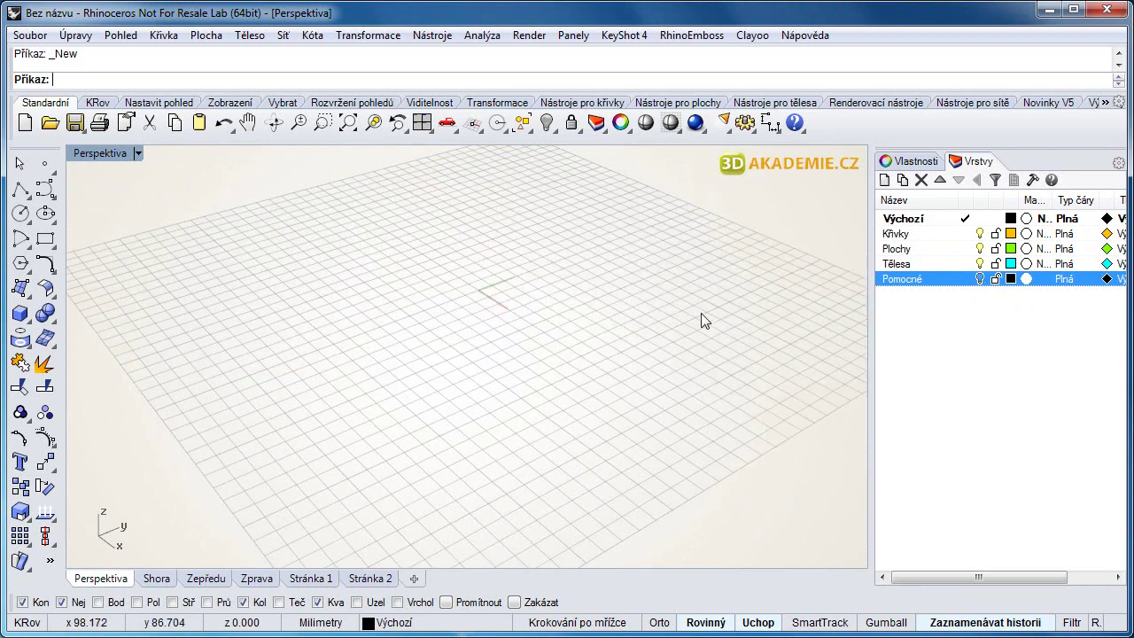
Step: Check that Stránka 1 and Stránka 2 came with the template and return to the Perspektiva view
left_click(317, 578)
left_click(363, 578)
left_click(301, 579)
left_click(367, 578)
left_click(315, 579)
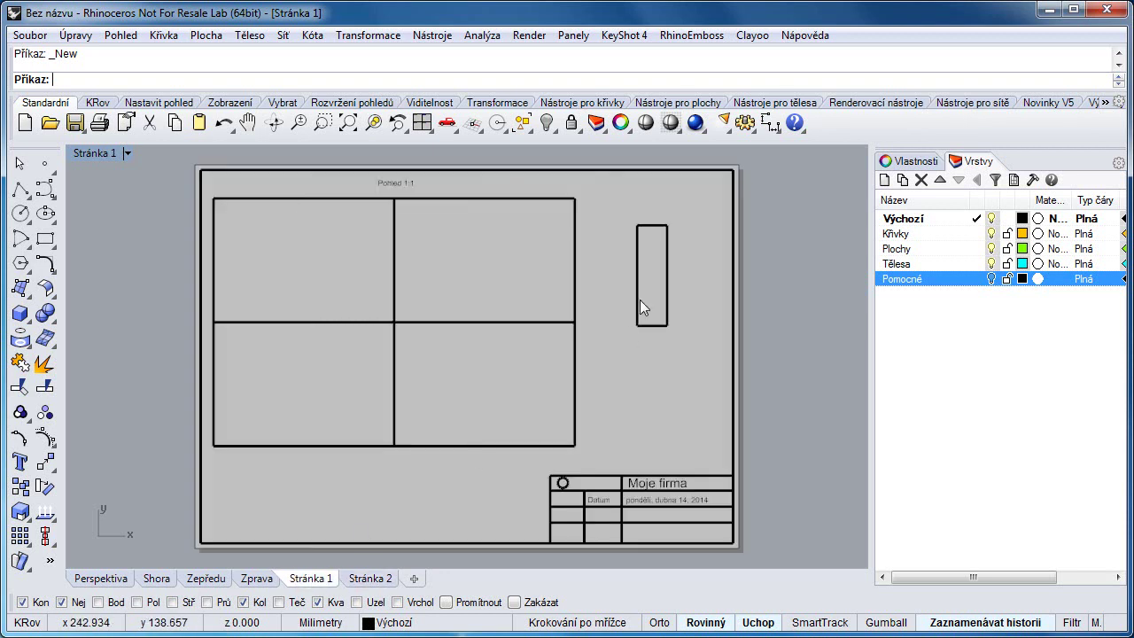
left_click(101, 578)
Step: Review the new document's render mesh, grid and dimension style settings in the document properties
left_click(745, 123)
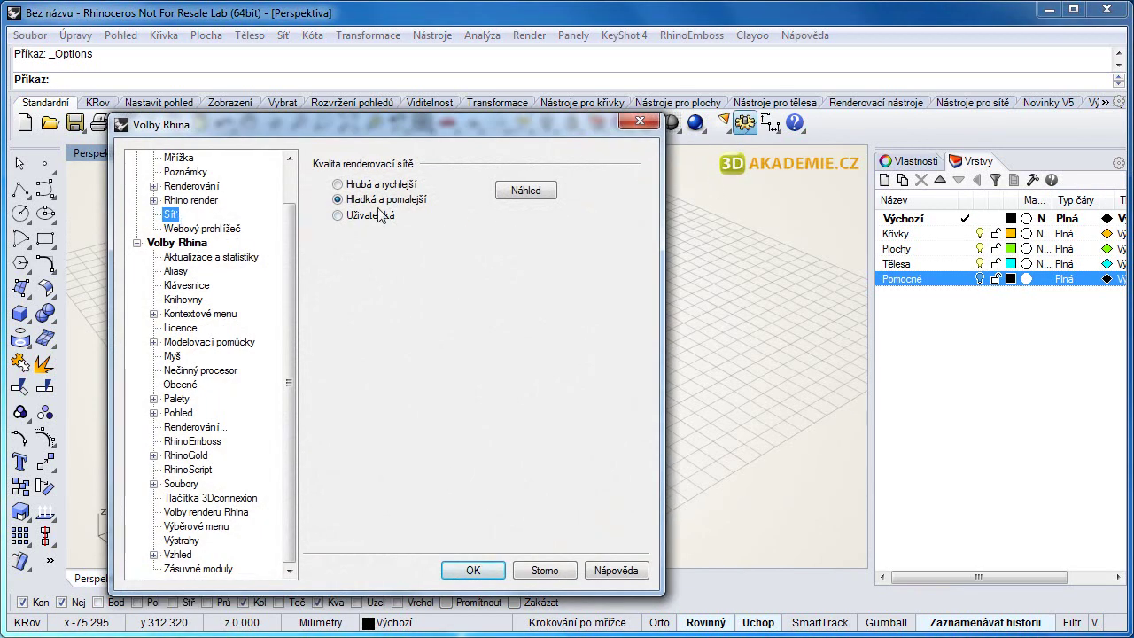
scroll(280, 194, "up", 1)
left_click(170, 202)
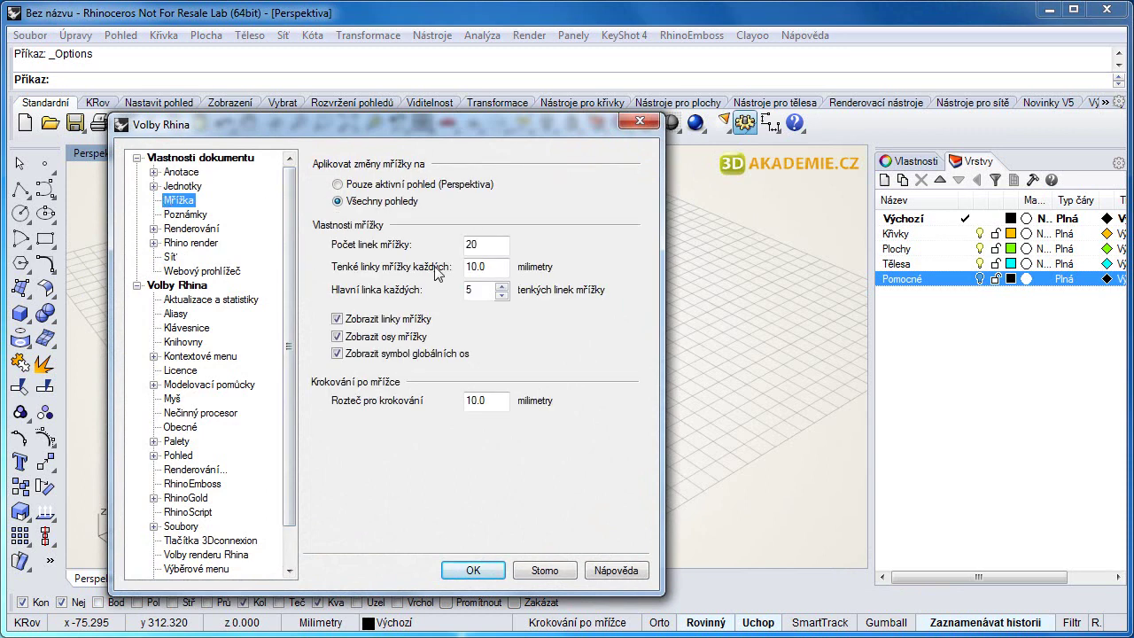
left_click(153, 172)
left_click(189, 186)
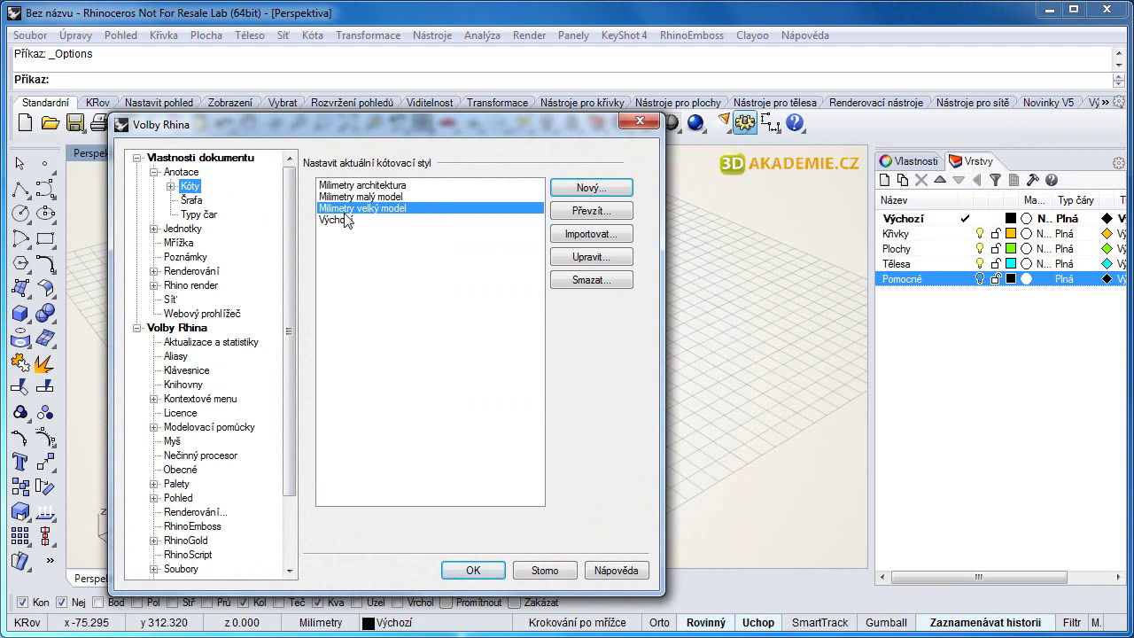
Step: Set Moje sablona.3dm as the default template file in Rhino's file options and accept the change
left_click(137, 158)
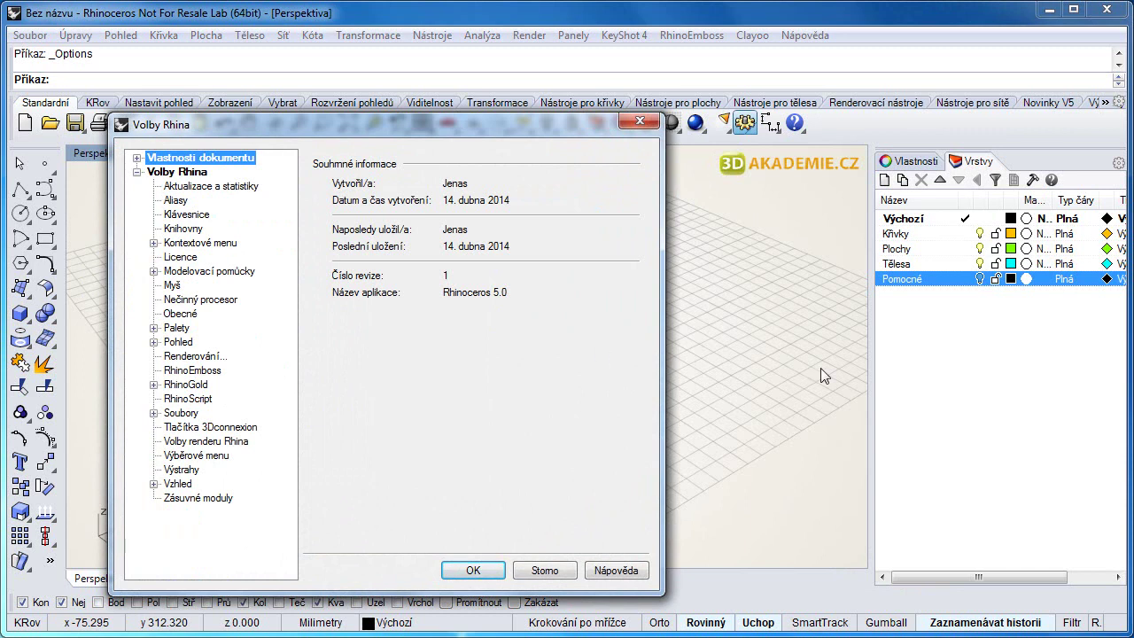
left_click_drag(508, 124, 591, 102)
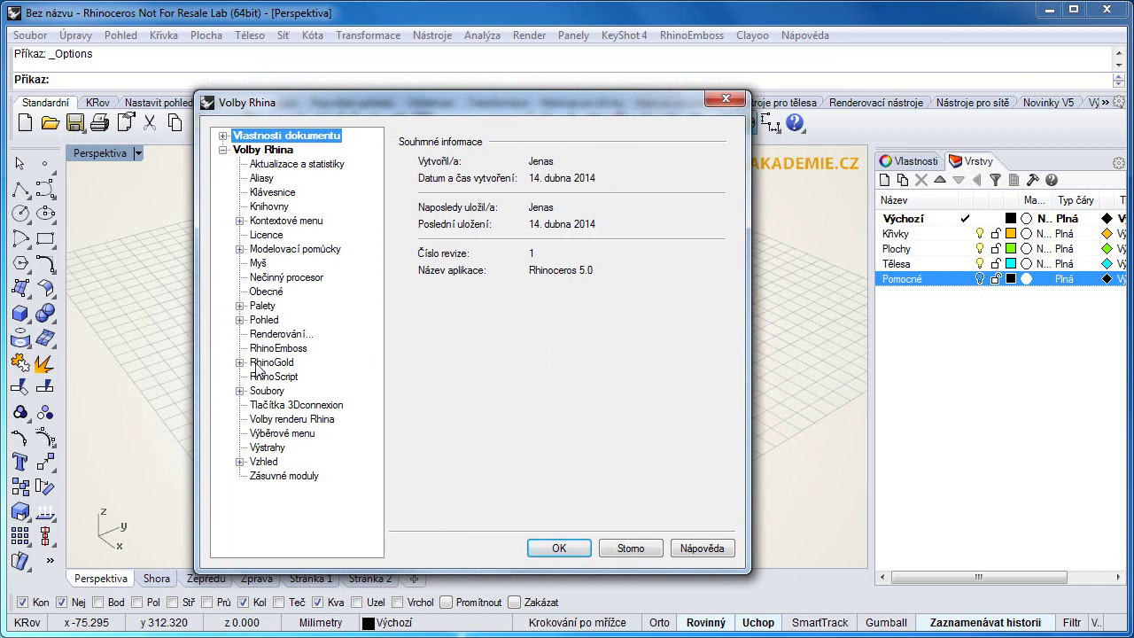
left_click(266, 391)
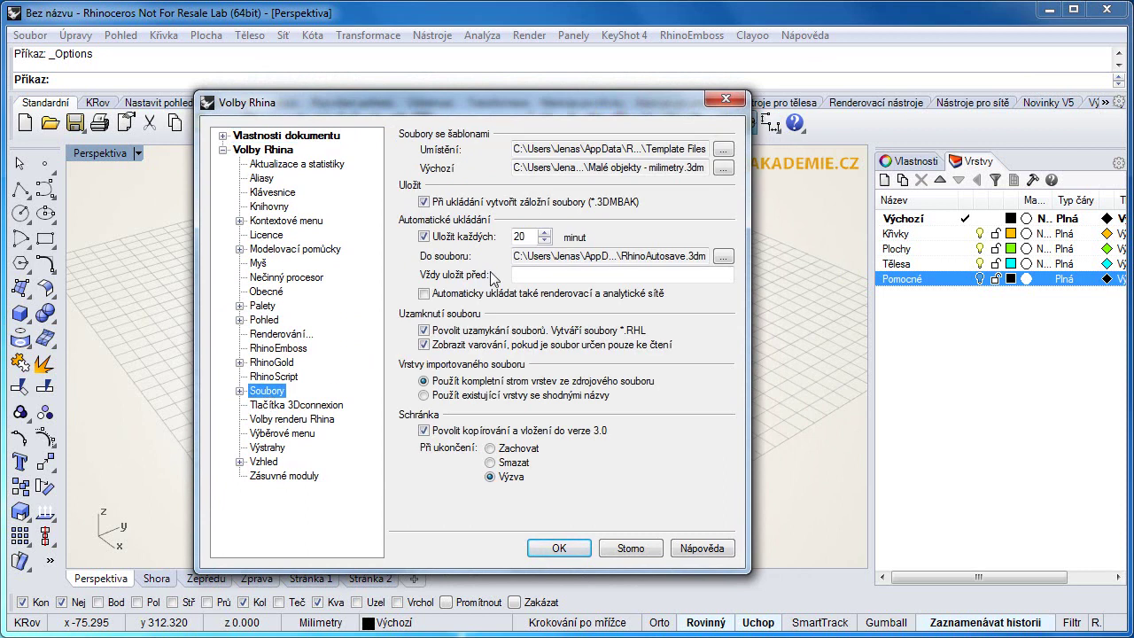
left_click(723, 168)
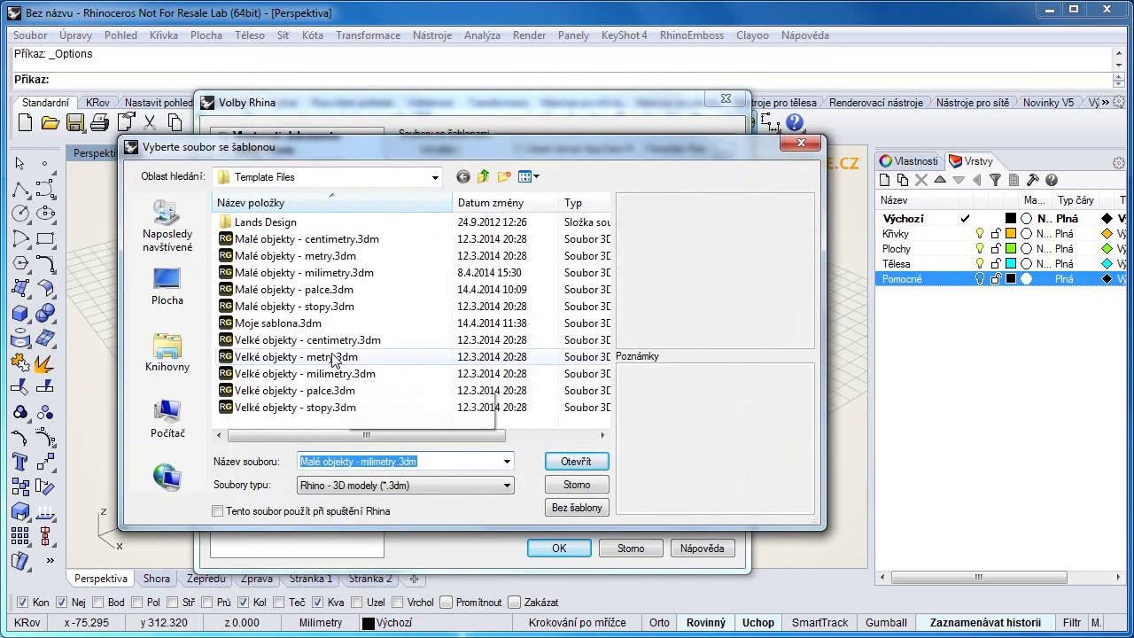
double_click(277, 325)
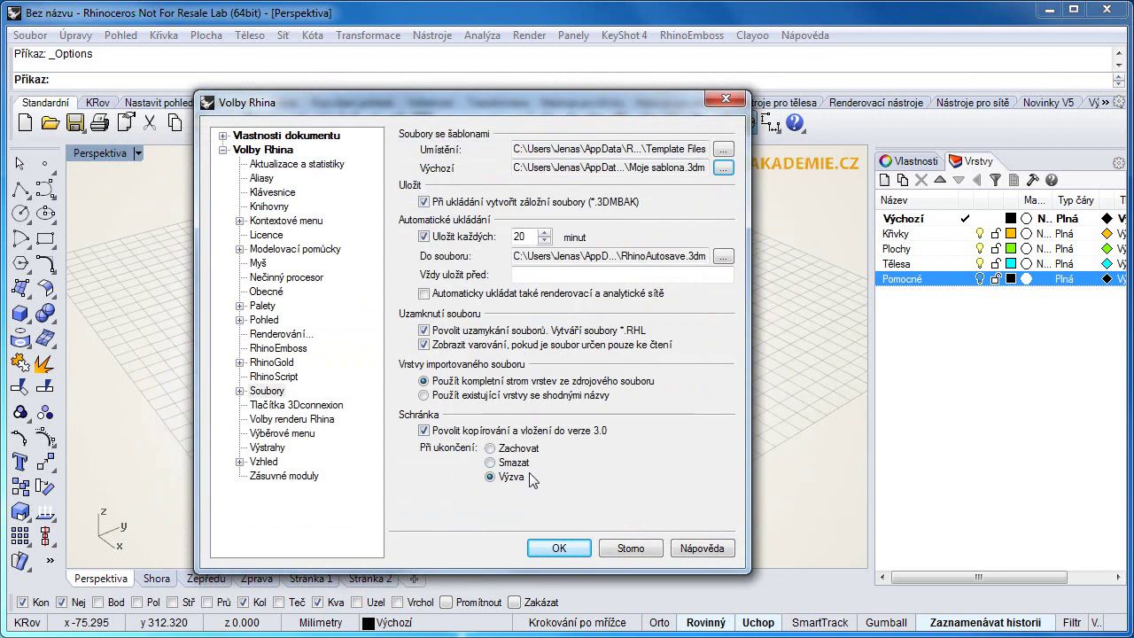
left_click(559, 549)
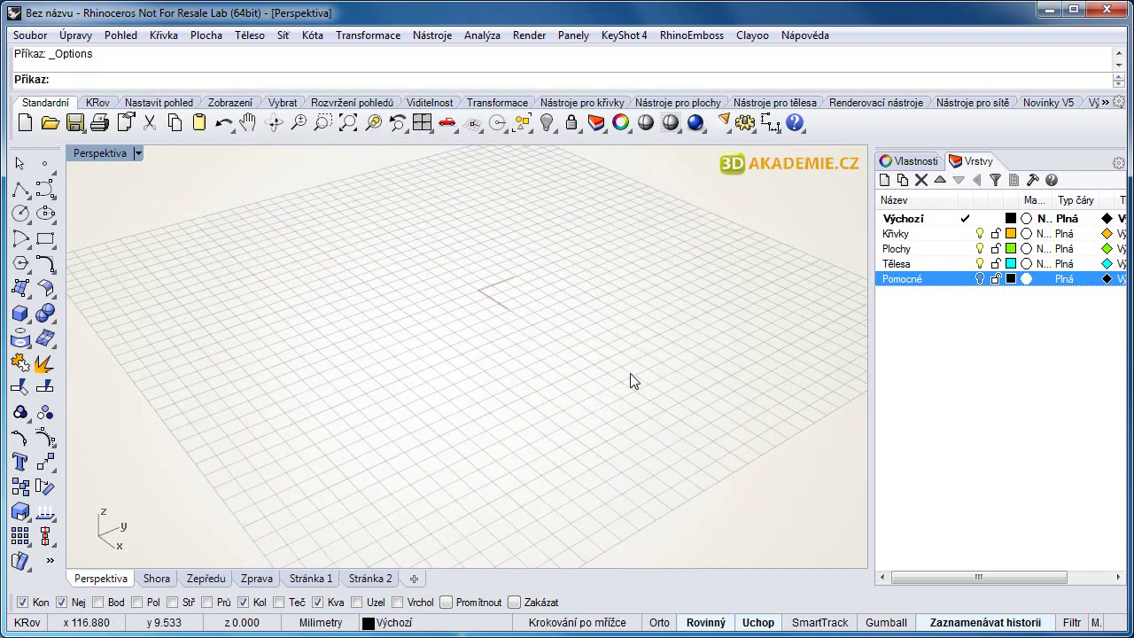
Step: Start a new document from the Malé objekty - milimetry.3dm template
left_click(30, 35)
left_click(27, 56)
left_click(585, 365)
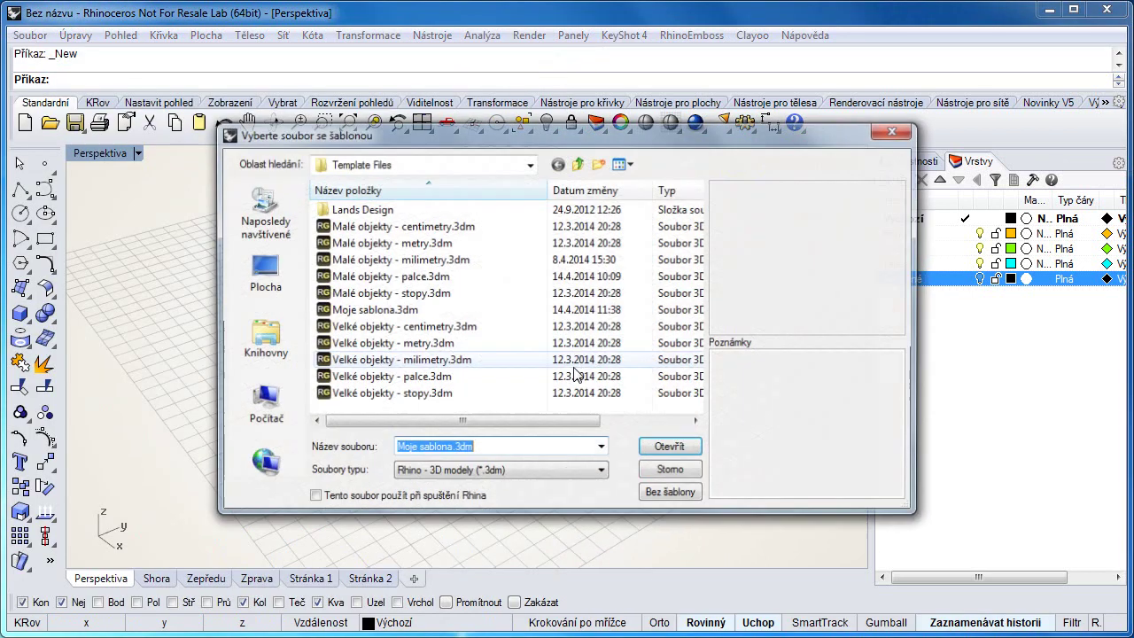
double_click(416, 260)
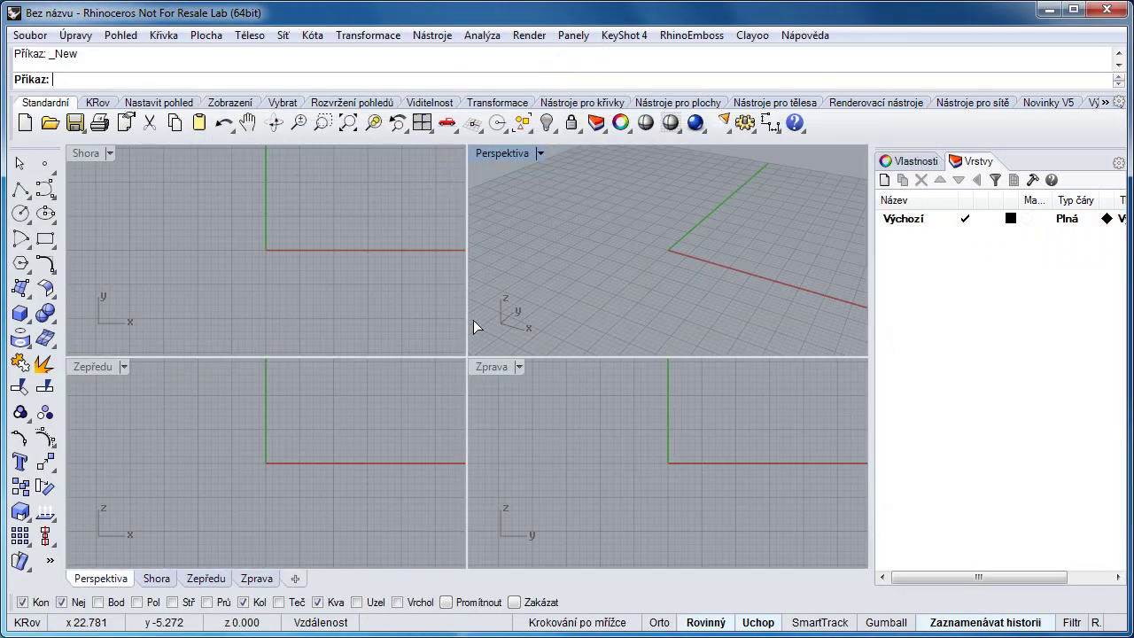
left_click(676, 476)
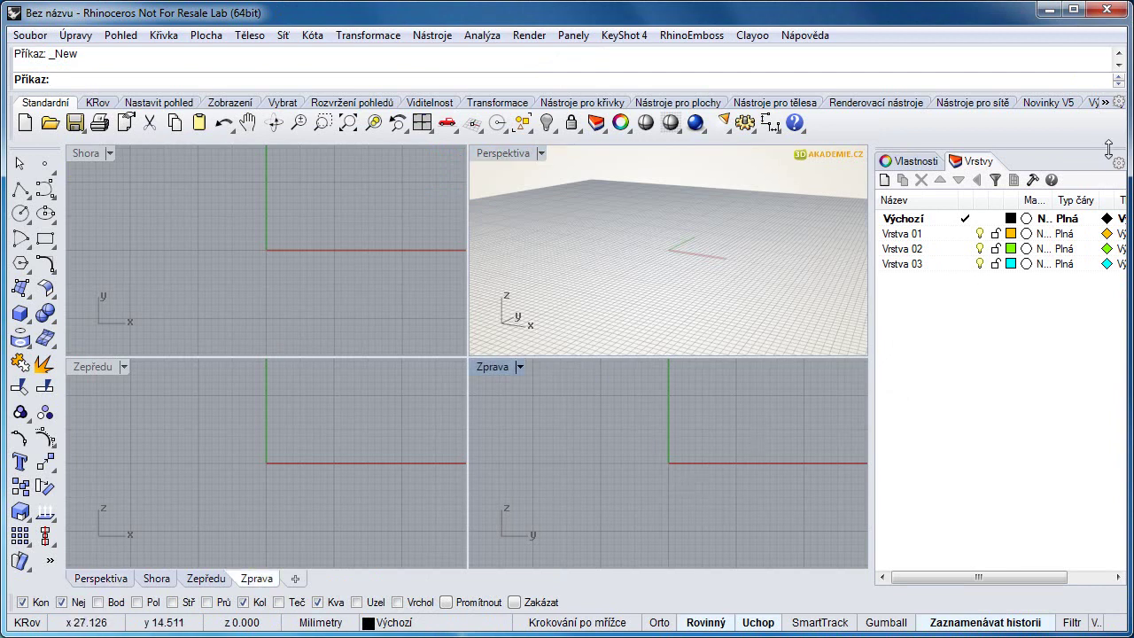
Step: Close Rhinoceros and start it again from the desktop, dismissing the RhinoCAM hardware key notice
left_click(1108, 11)
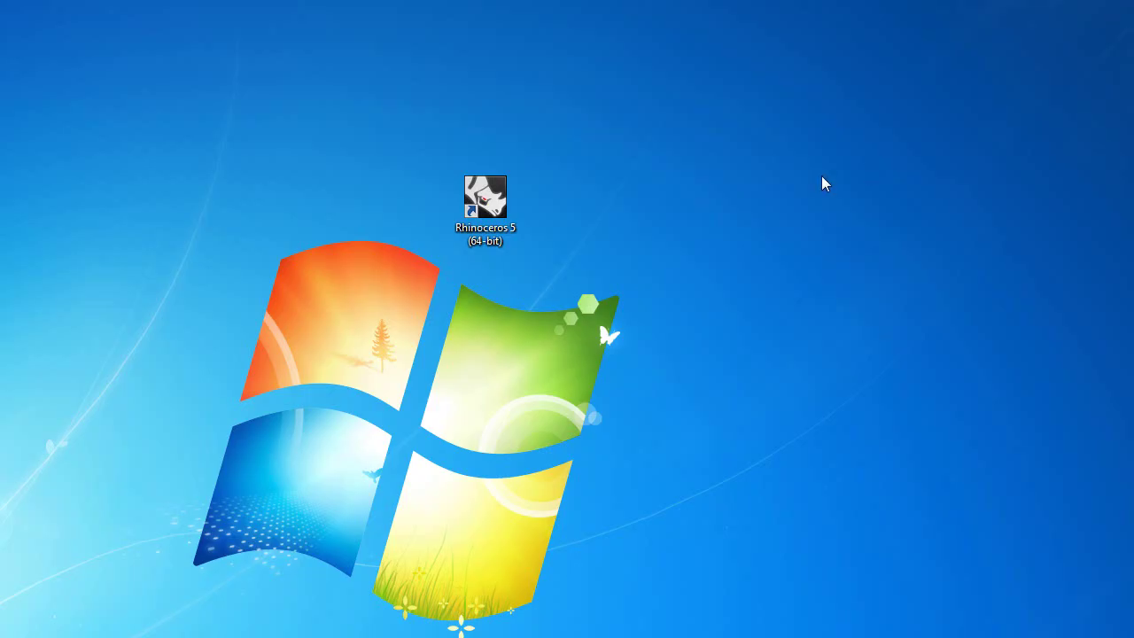
double_click(490, 202)
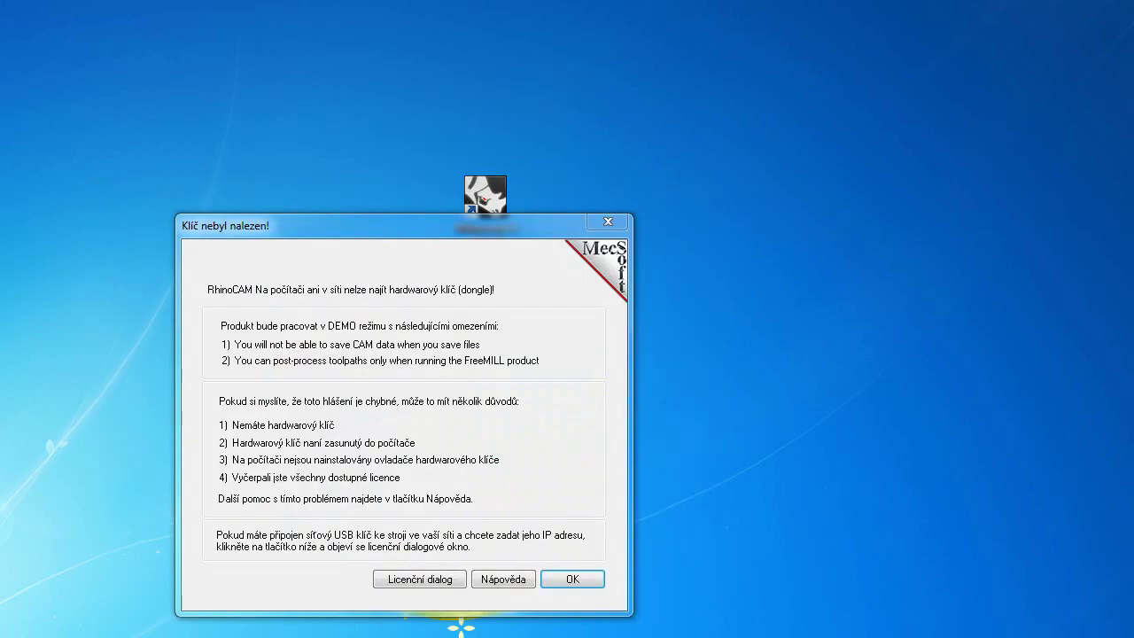
left_click(572, 579)
key("Return")
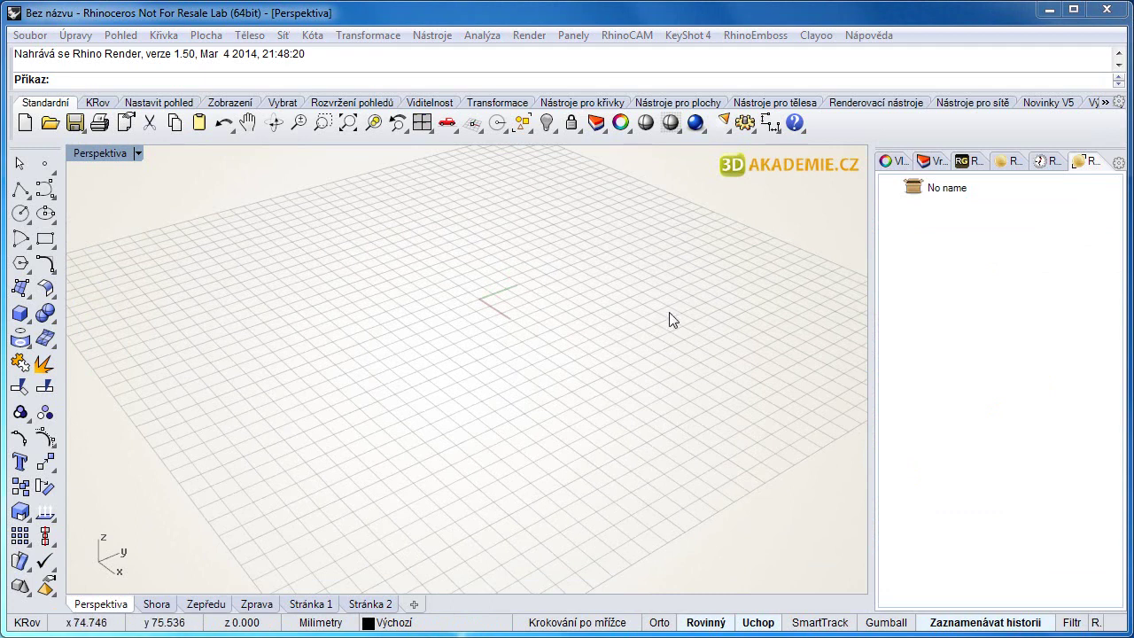
Step: Check the layers, layouts Stránka 1 and Stránka 2 and the four viewports of the startup document, and return to a maximized Perspektiva view
left_click(932, 160)
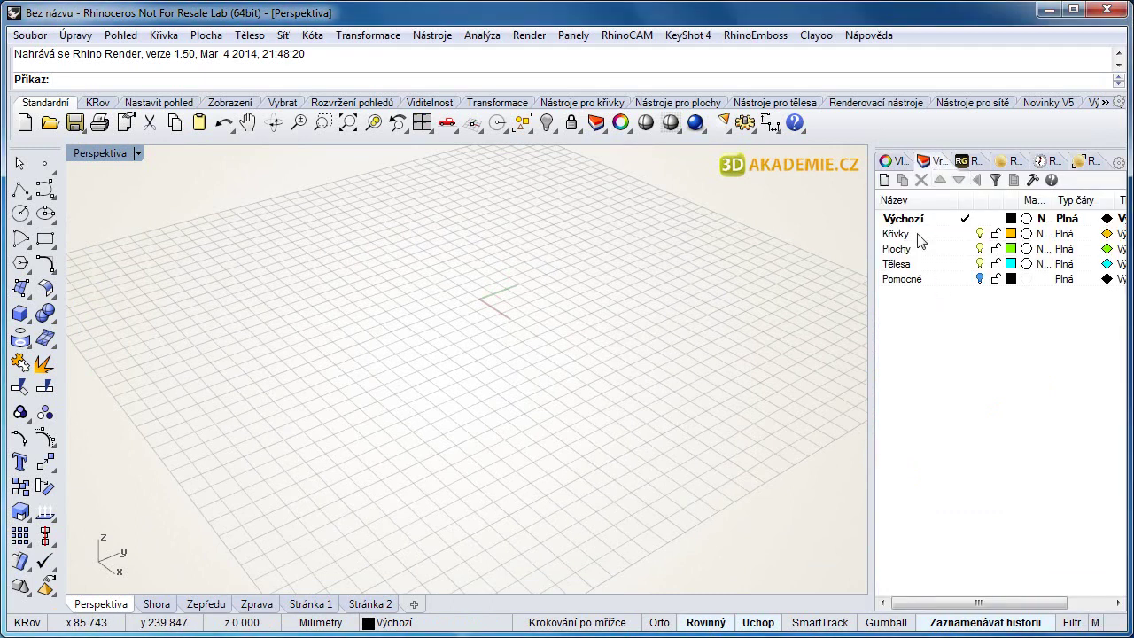
left_click(319, 606)
left_click(365, 606)
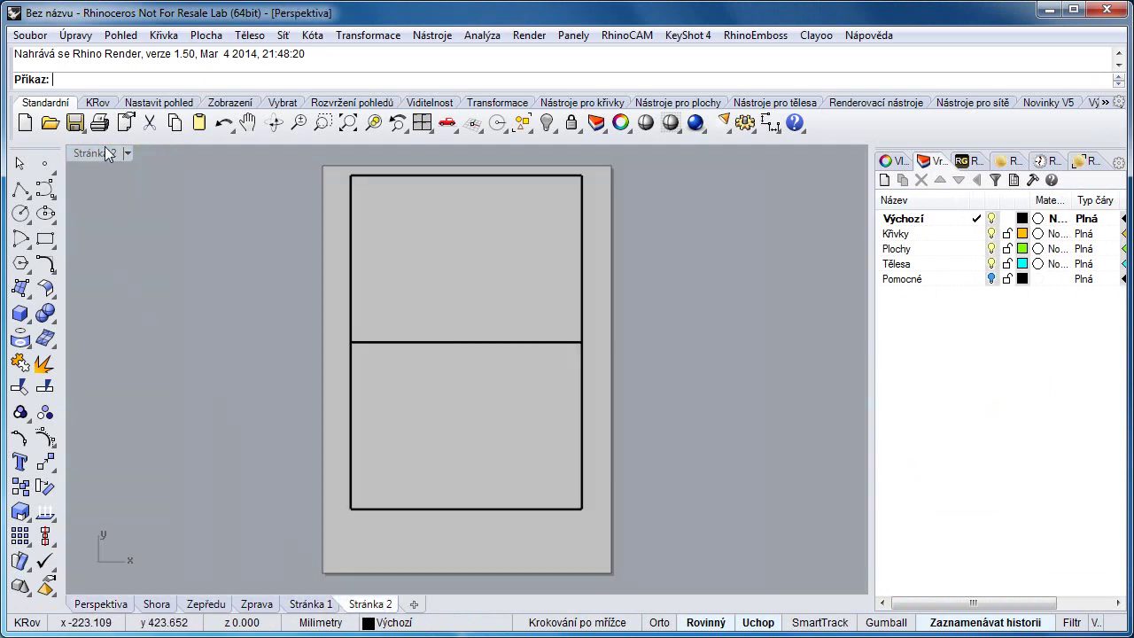
key("ctrl+Tab")
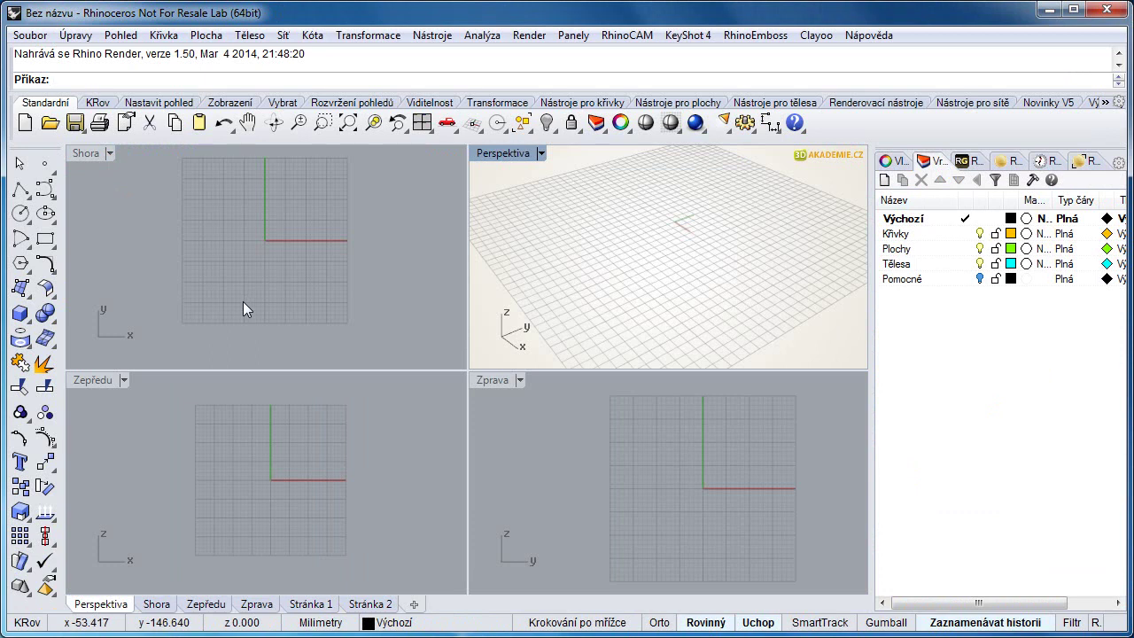
double_click(504, 155)
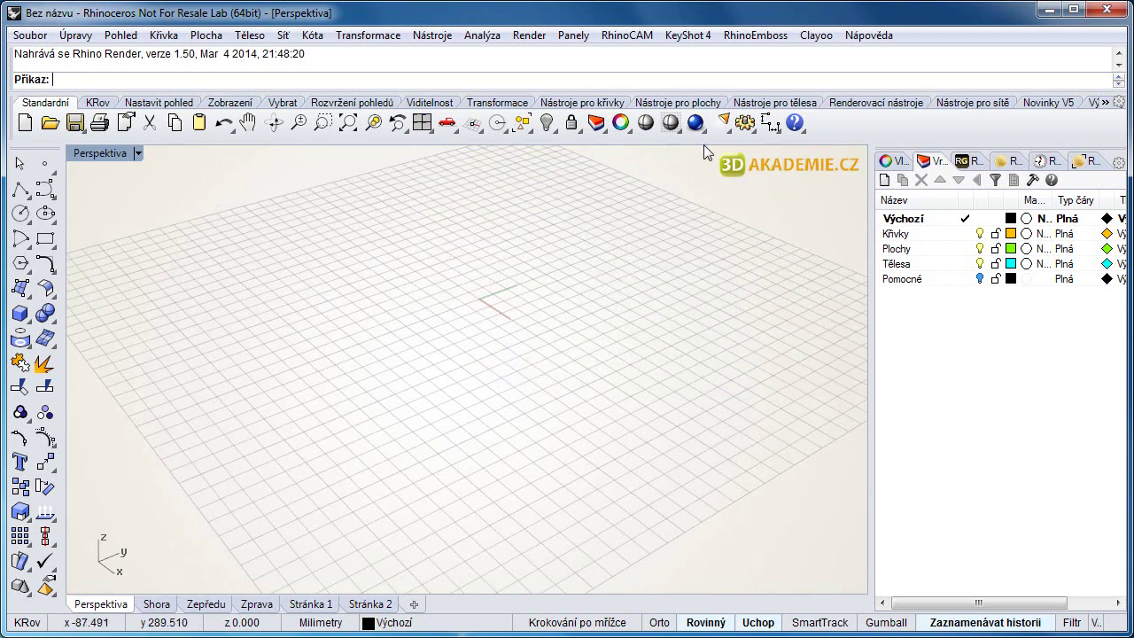
Step: Check the default template setting and its file selection in Rhino's file options, and leave without changing anything
left_click(744, 122)
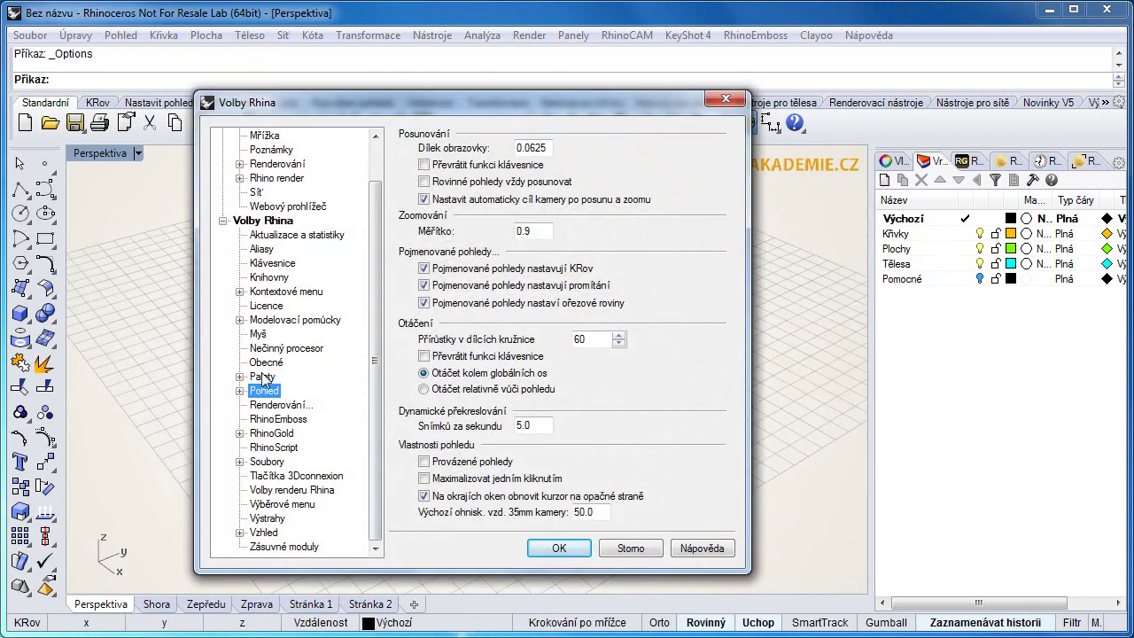
left_click(271, 464)
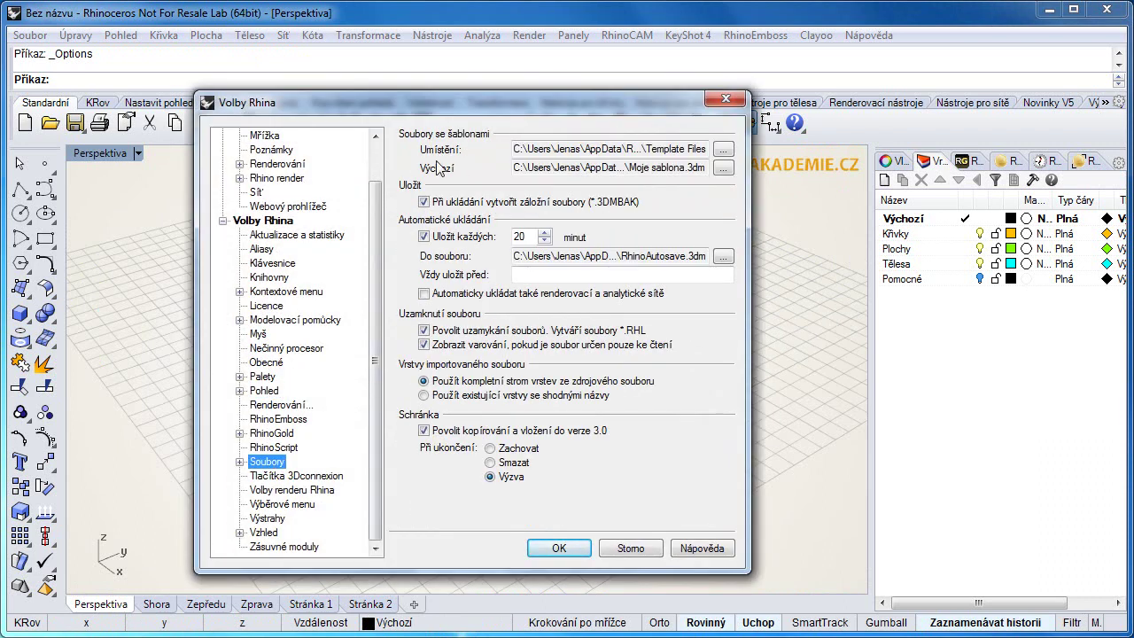
left_click(723, 169)
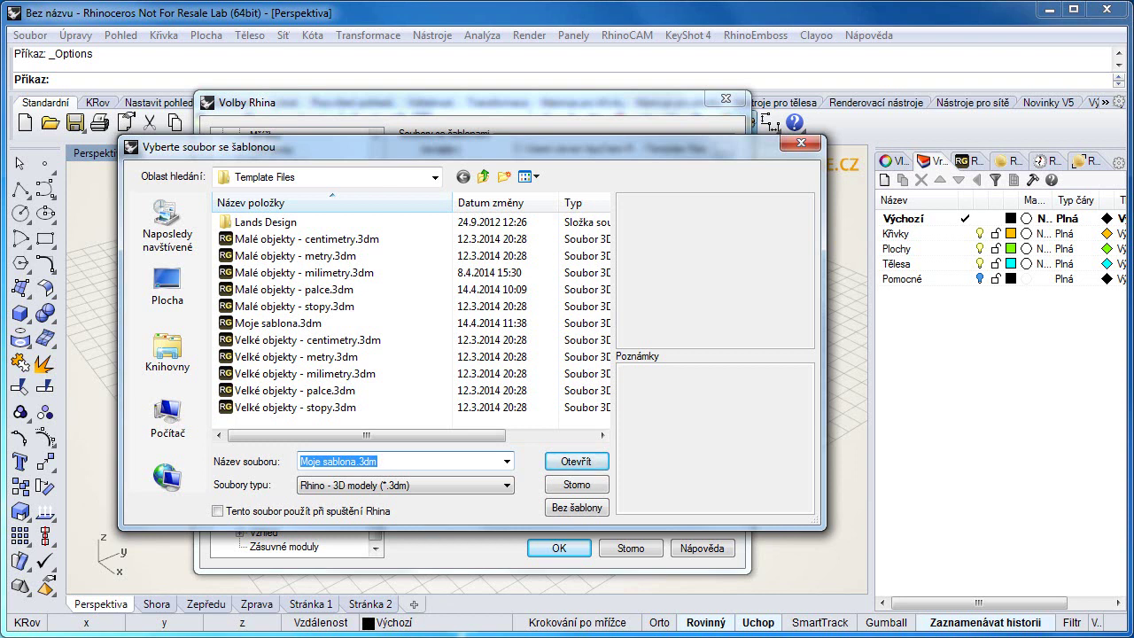
left_click(577, 488)
left_click(621, 542)
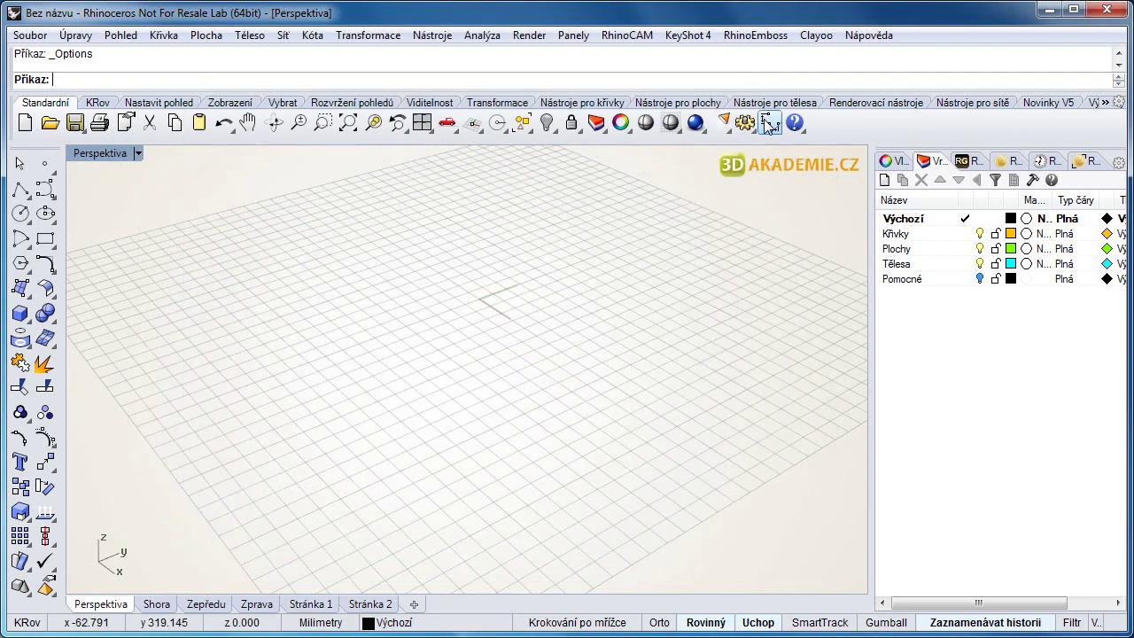
Step: Reopen the options and collapse the Volby Rhina branch to examine the Vlastnosti dokumentu categories
right_click(357, 220)
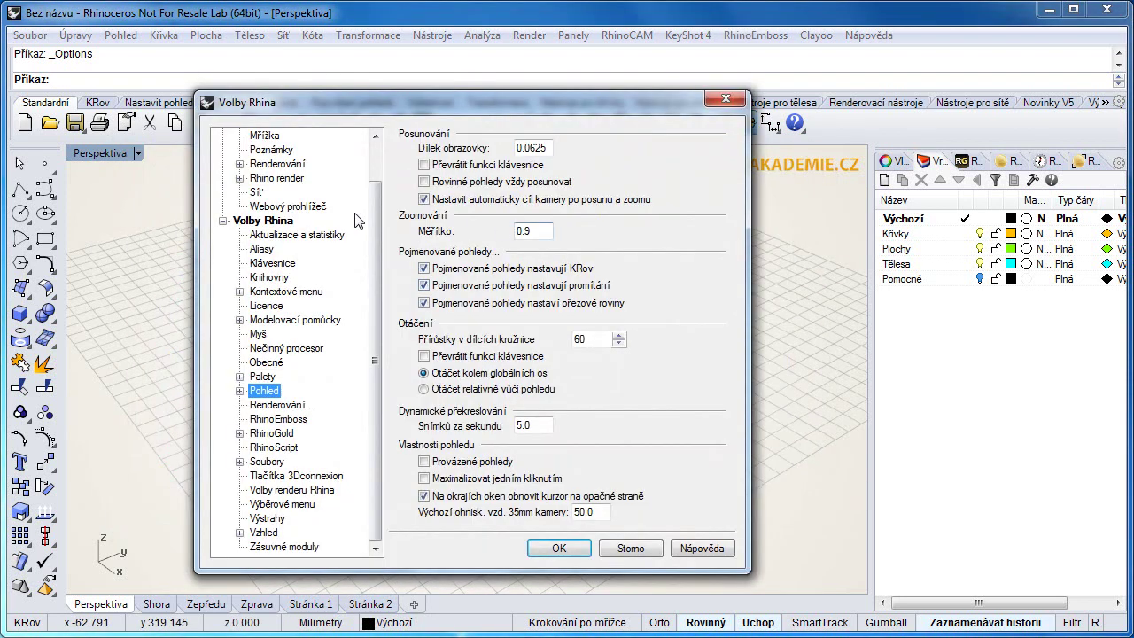
left_click(223, 221)
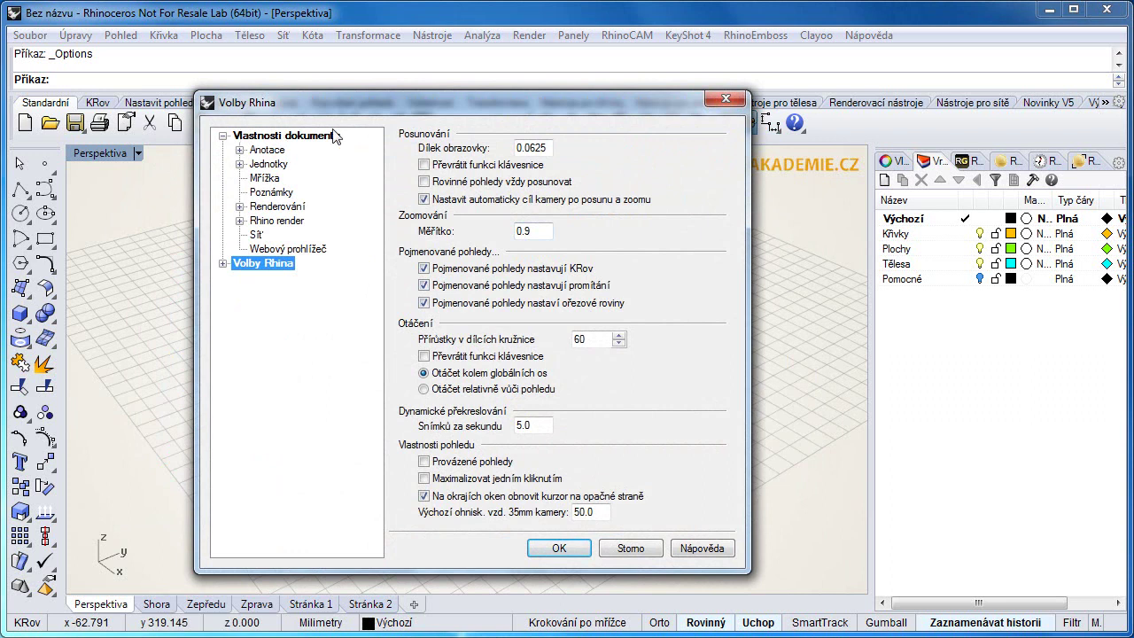